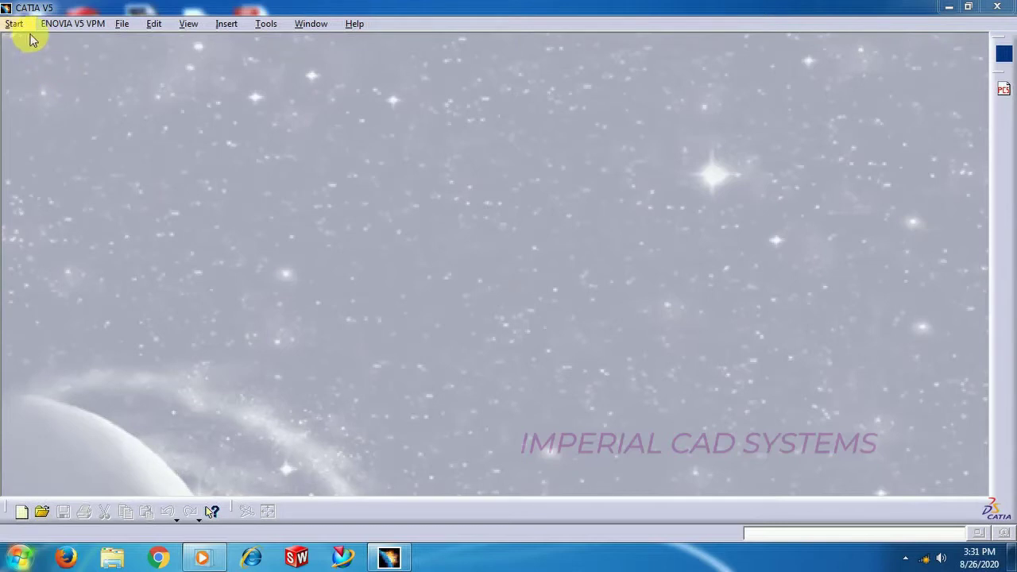
Open the existing CATIA part file Part1 from the Desktop folder.
{"action": "left_click", "coordinate": [127, 25]}
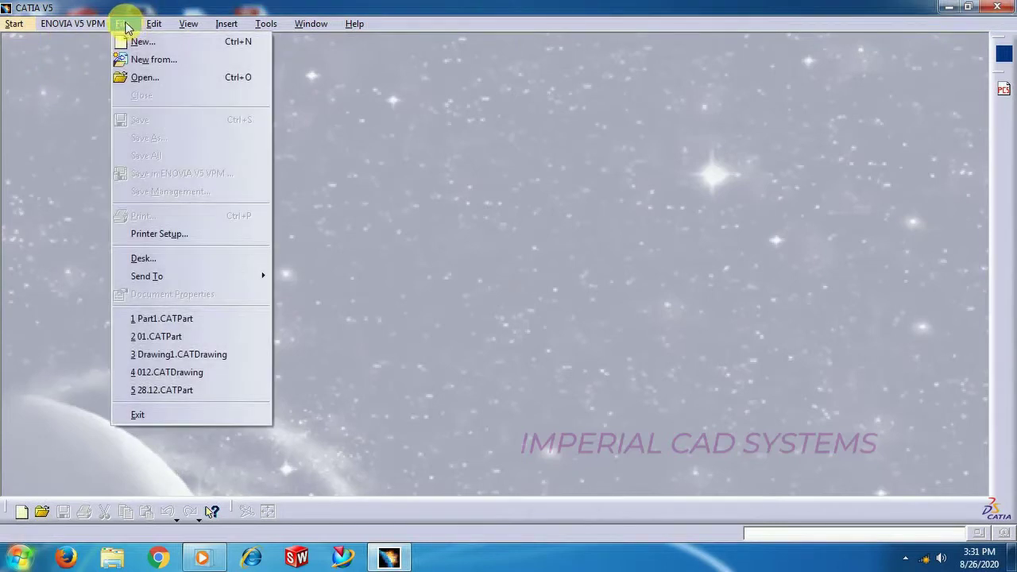
{"action": "left_click", "coordinate": [143, 77]}
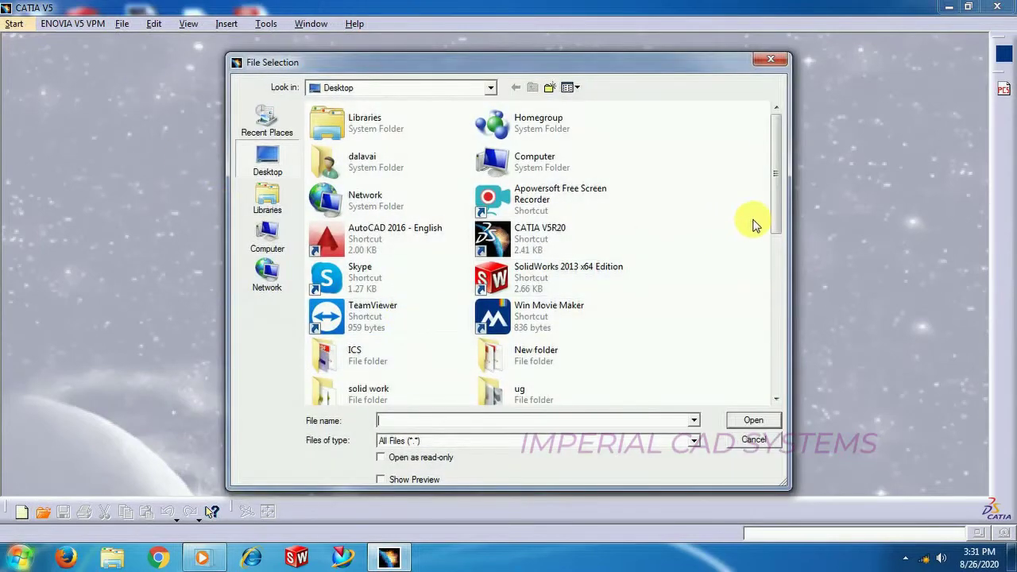
{"action": "left_click_drag", "start_coordinate": [778, 226], "coordinate": [777, 352]}
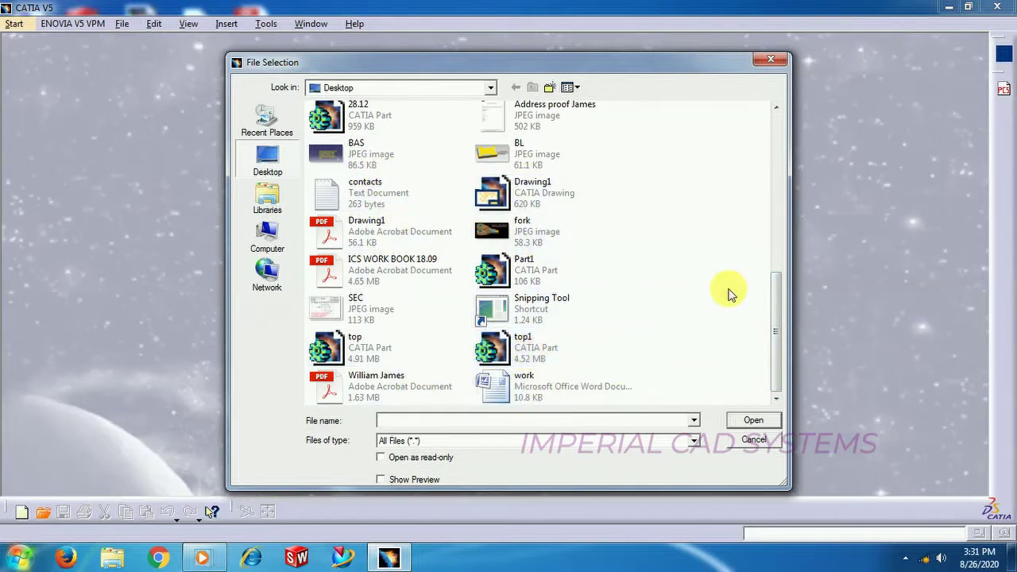
{"action": "left_click", "coordinate": [777, 324]}
{"action": "mouse_move", "coordinate": [777, 324]}
{"action": "left_mouse_down"}
{"action": "mouse_move", "coordinate": [771, 209]}
{"action": "mouse_move", "coordinate": [763, 318]}
{"action": "left_mouse_up"}
{"action": "left_click", "coordinate": [522, 338]}
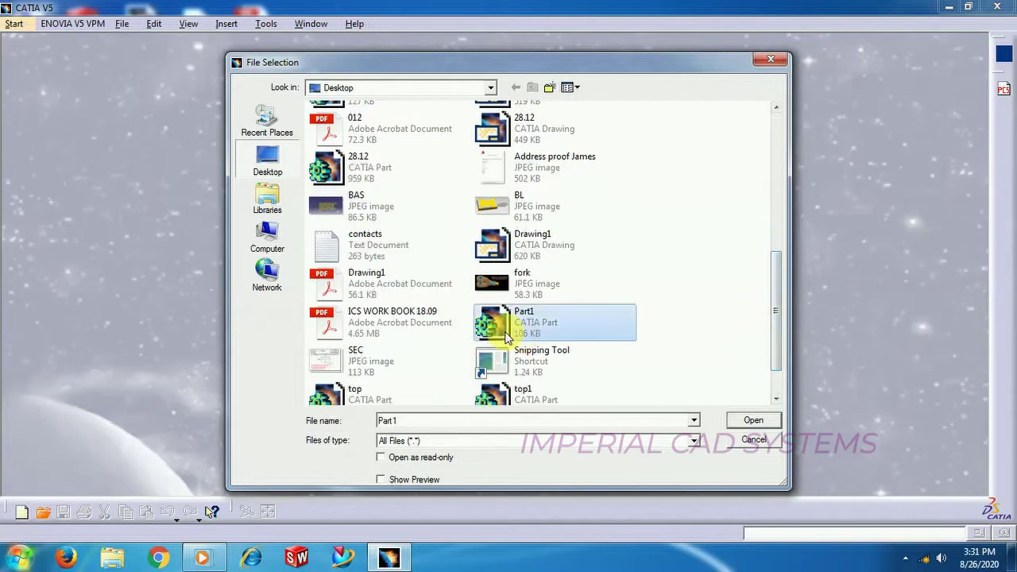
{"action": "left_click", "coordinate": [735, 419]}
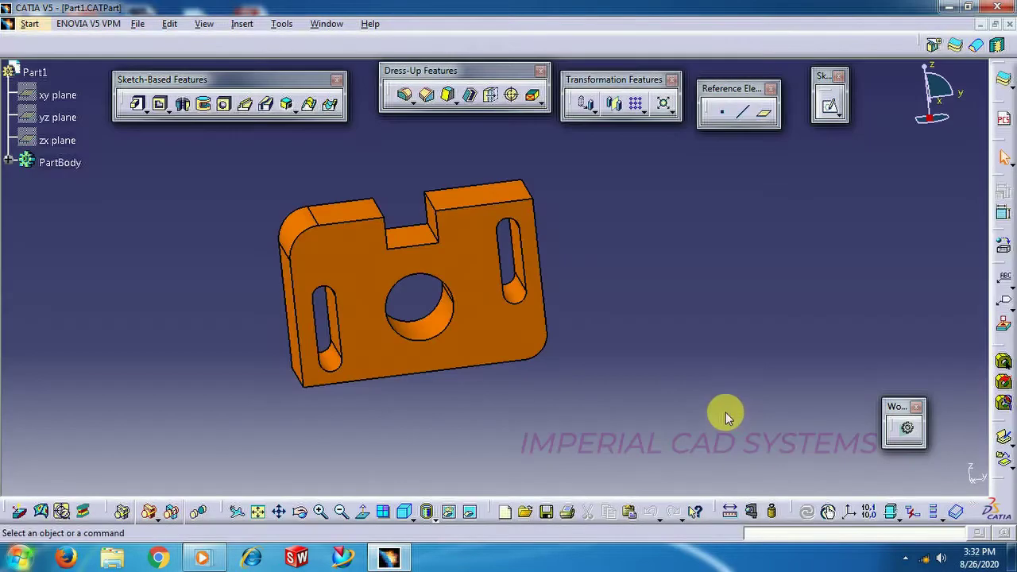
Create a new drawing in the Drafting workbench with an empty A2 ISO sheet at 1:1 scale.
{"action": "middle_click_drag", "start_coordinate": [155, 270], "coordinate": [211, 193]}
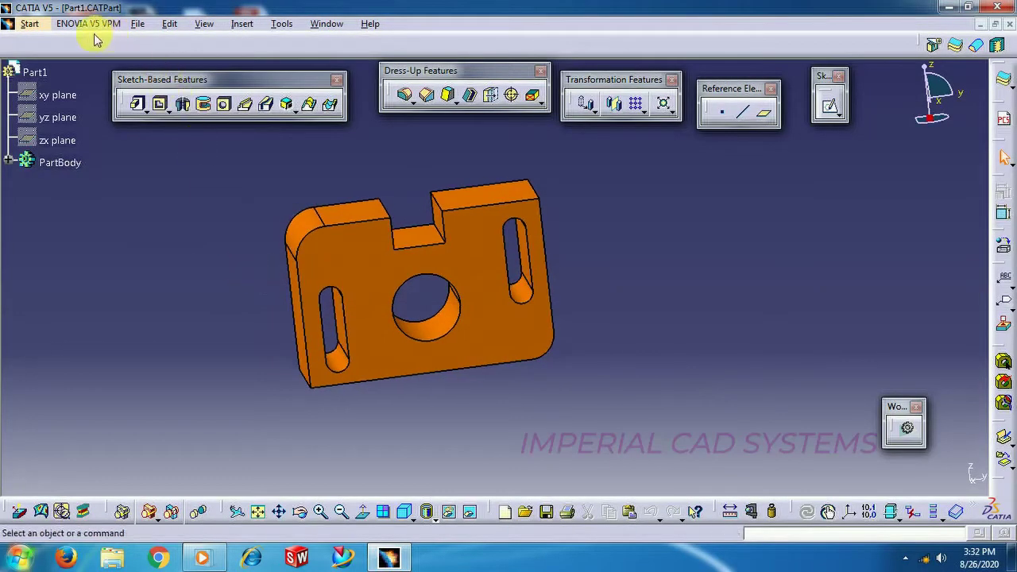
{"action": "left_click", "coordinate": [29, 24]}
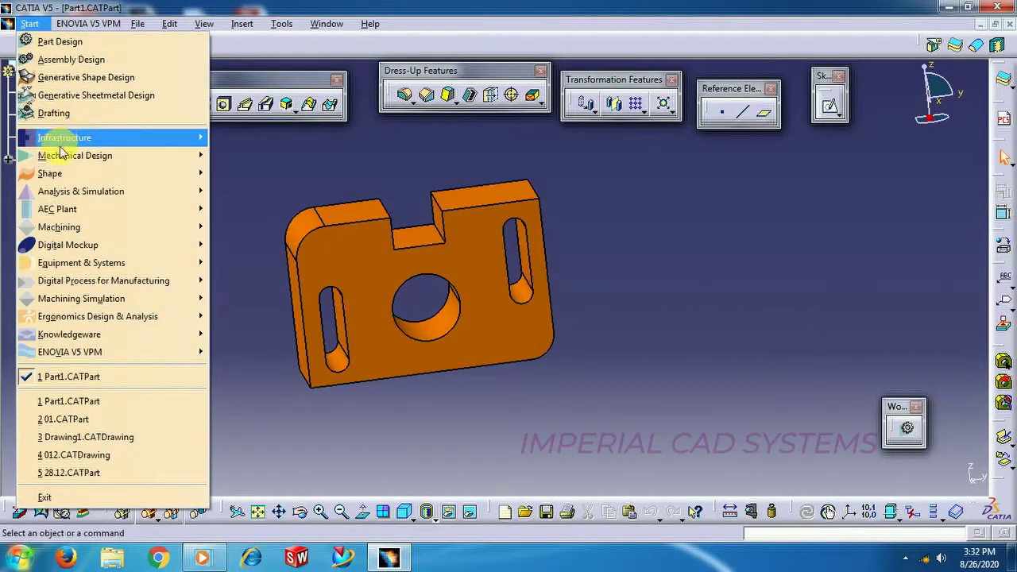
{"action": "mouse_move", "coordinate": [79, 155]}
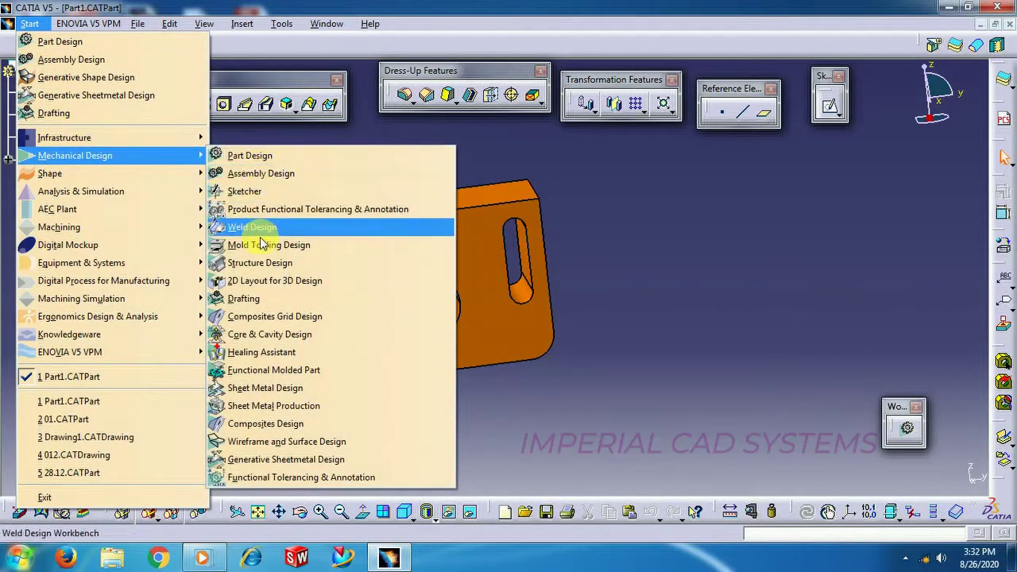
{"action": "left_click", "coordinate": [246, 299]}
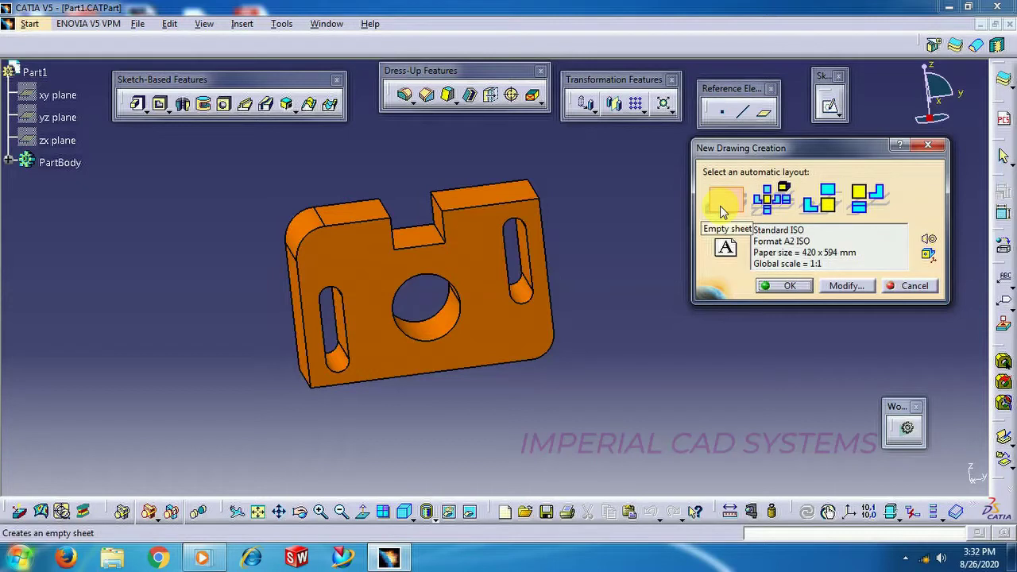
{"action": "left_click", "coordinate": [789, 286]}
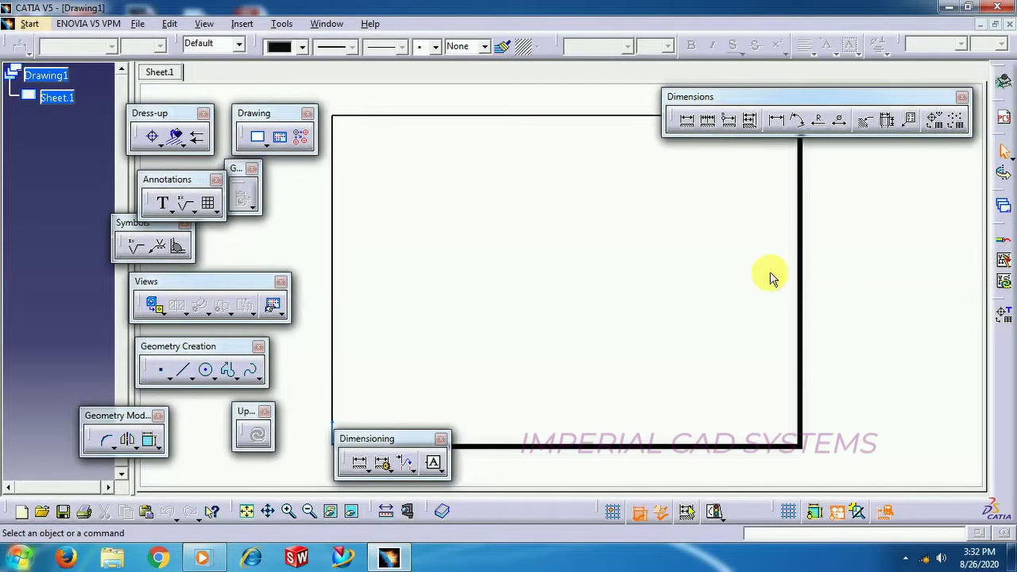
Create a front view projected from the large front face of Part1, keeping the rounded upper corner on the left.
{"action": "left_click", "coordinate": [153, 306]}
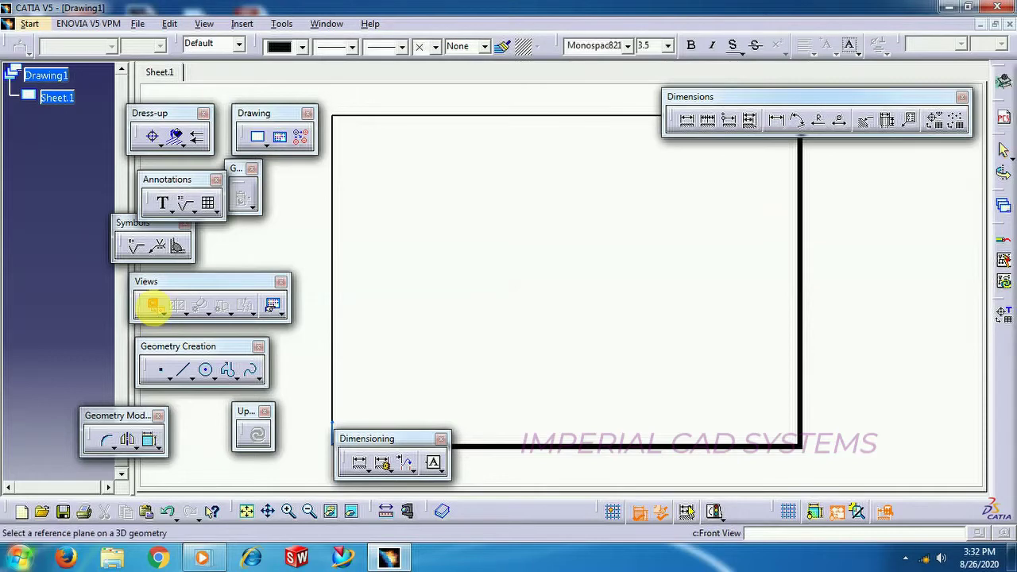
{"action": "left_click", "coordinate": [326, 23]}
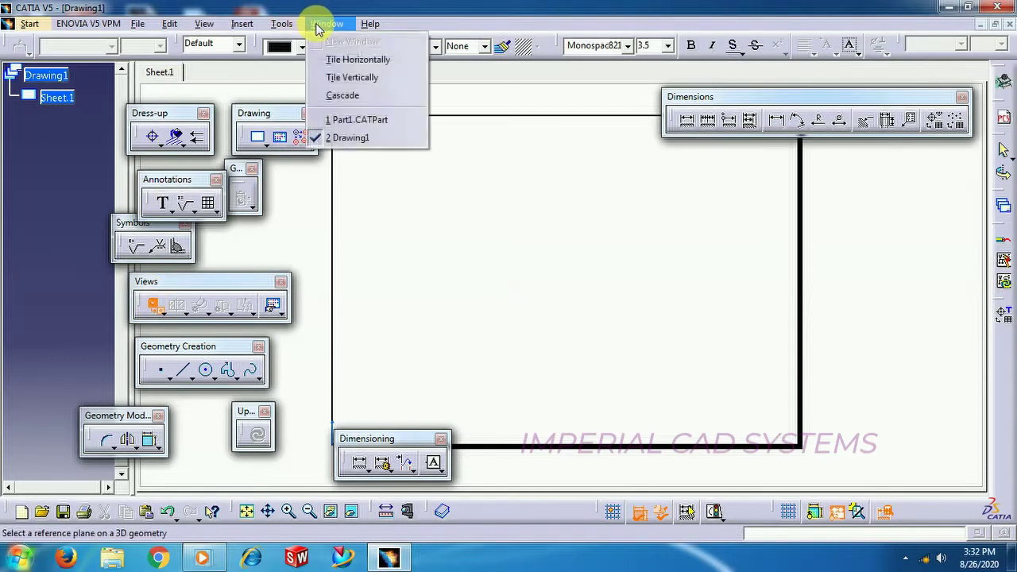
{"action": "left_click", "coordinate": [359, 130]}
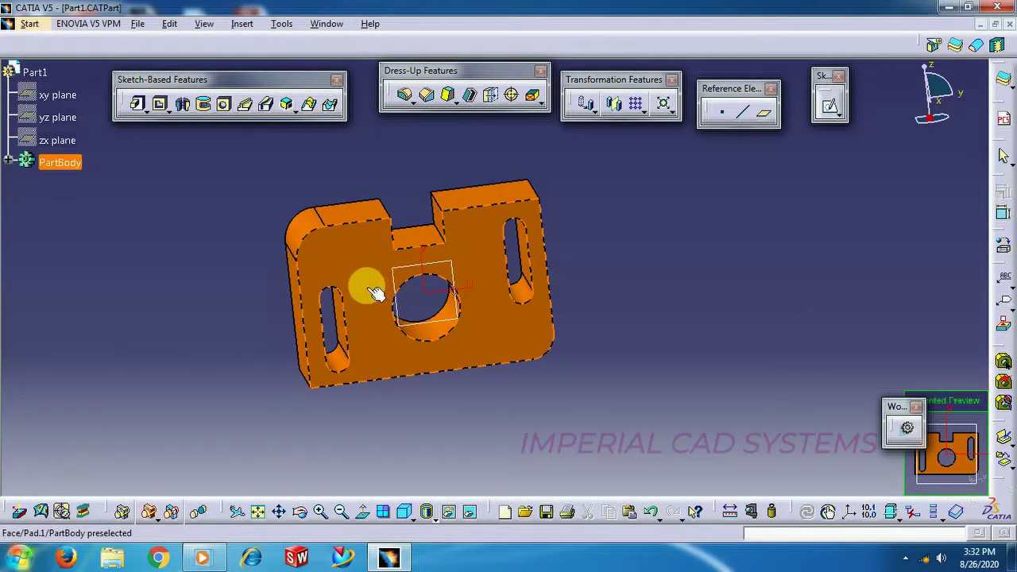
{"action": "left_click", "coordinate": [375, 292]}
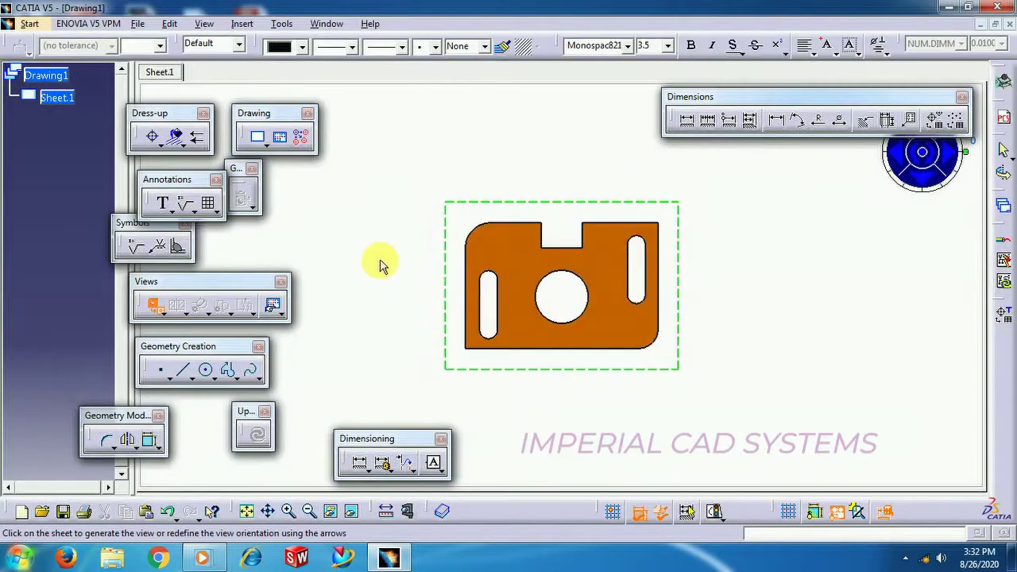
{"action": "left_click_drag", "start_coordinate": [894, 94], "coordinate": [882, 71]}
{"action": "left_click", "coordinate": [951, 161]}
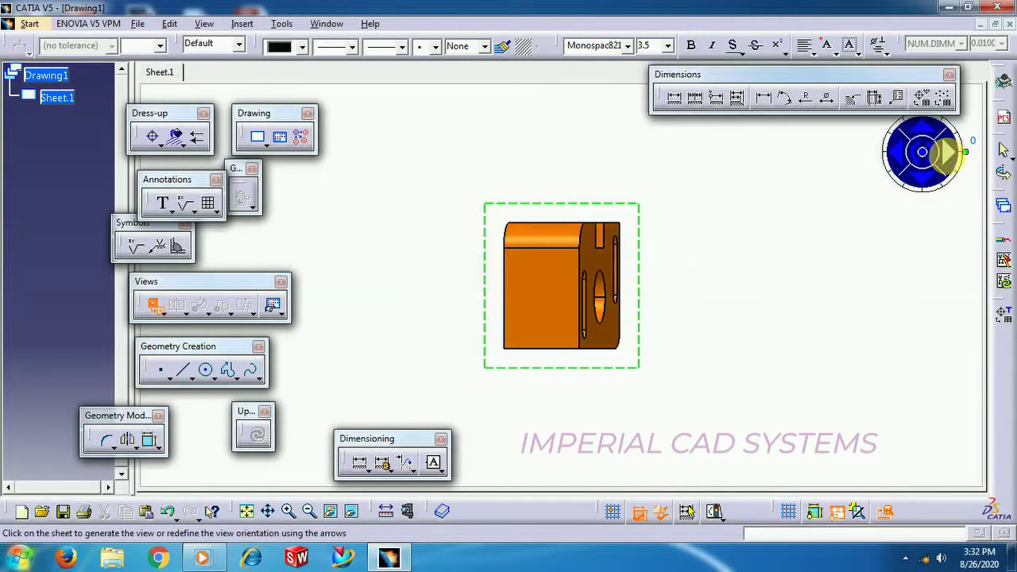
{"action": "left_click", "coordinate": [951, 161]}
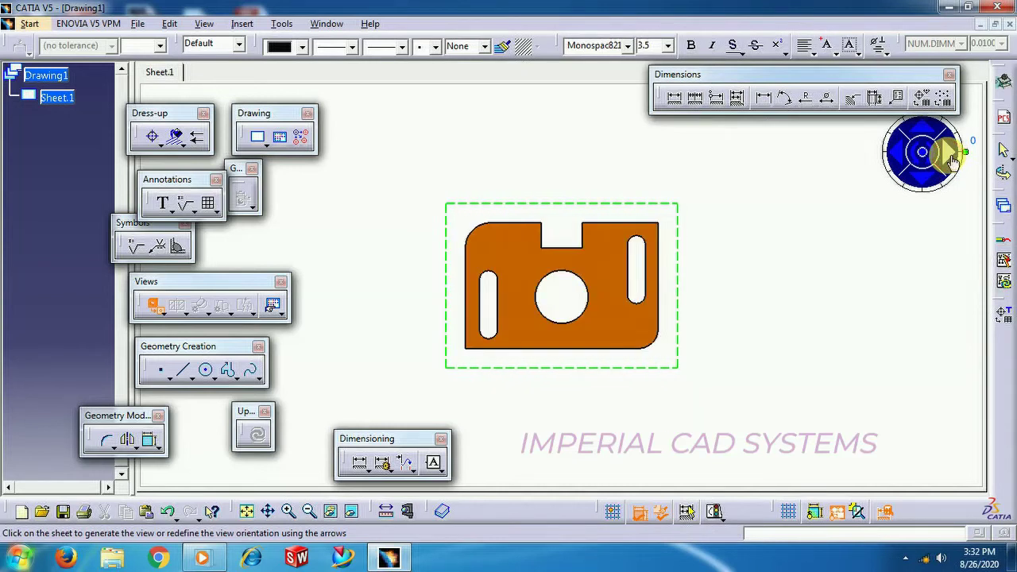
{"action": "left_click", "coordinate": [951, 161]}
{"action": "left_click", "coordinate": [951, 160]}
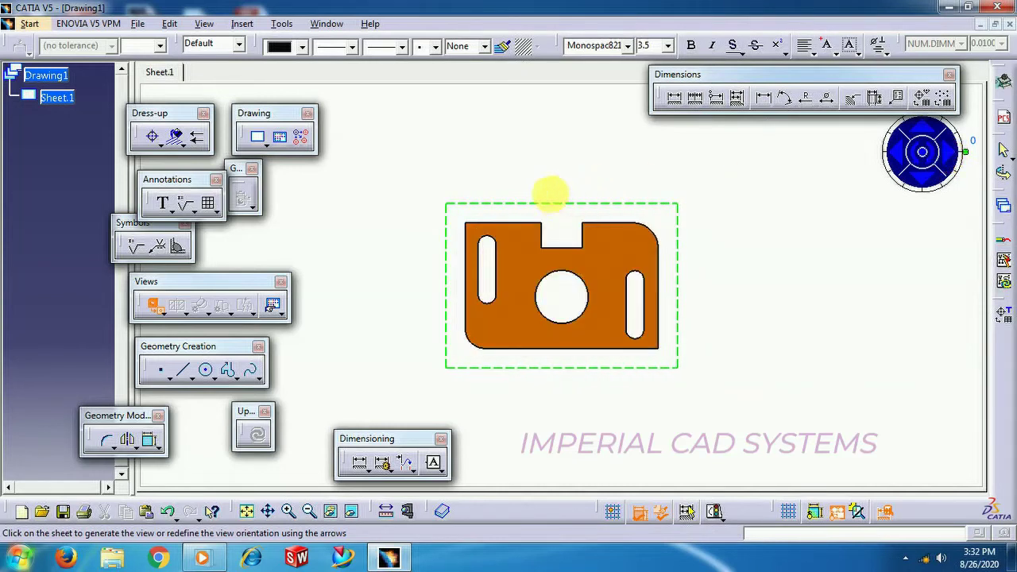
{"action": "left_click", "coordinate": [896, 175]}
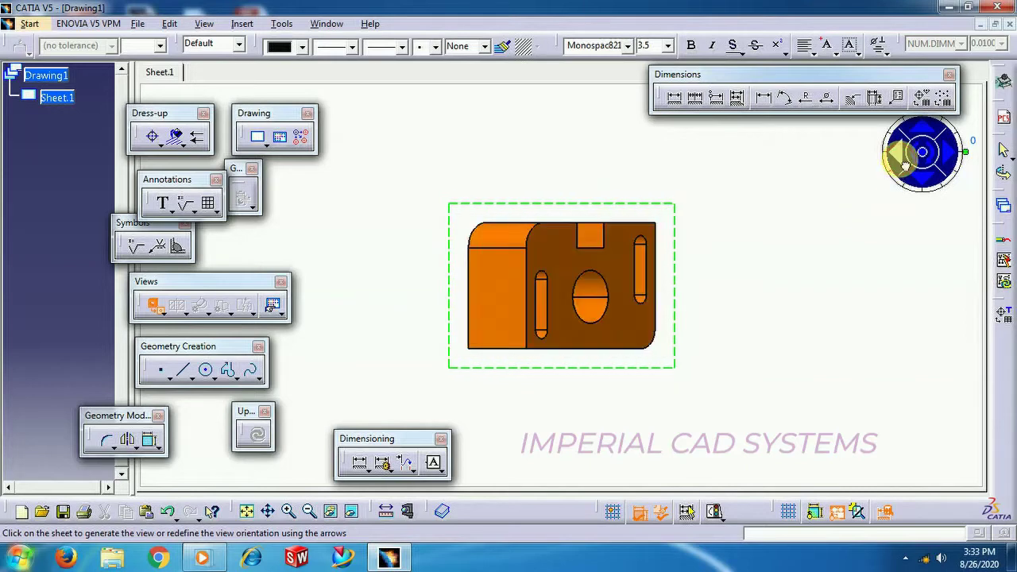
{"action": "left_click", "coordinate": [536, 161]}
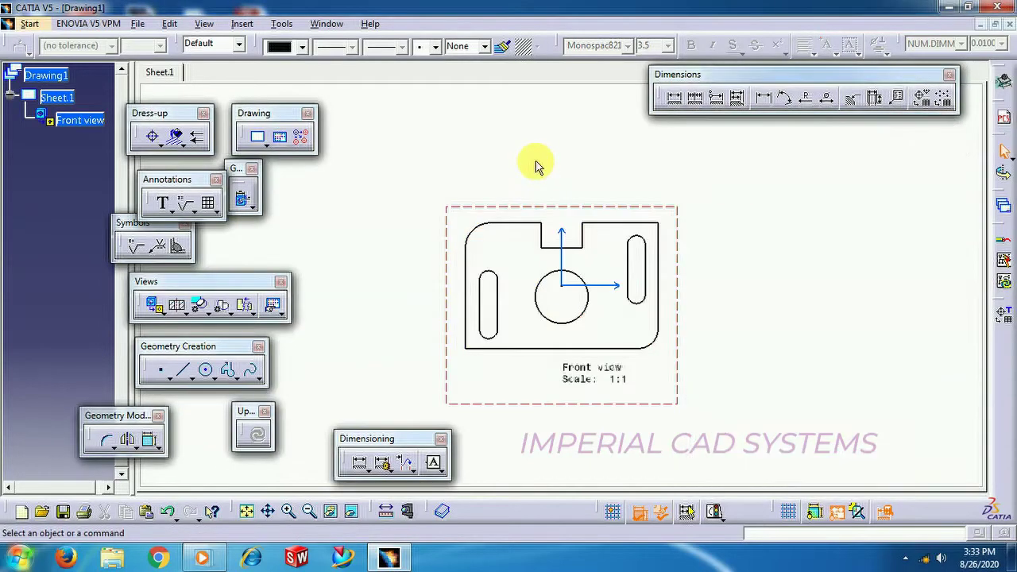
Reposition the front view towards the upper-left area of the drawing sheet.
{"action": "left_click_drag", "start_coordinate": [548, 225], "coordinate": [484, 193]}
{"action": "scroll", "coordinate": [556, 219], "scroll_direction": "down", "scroll_amount": 2}
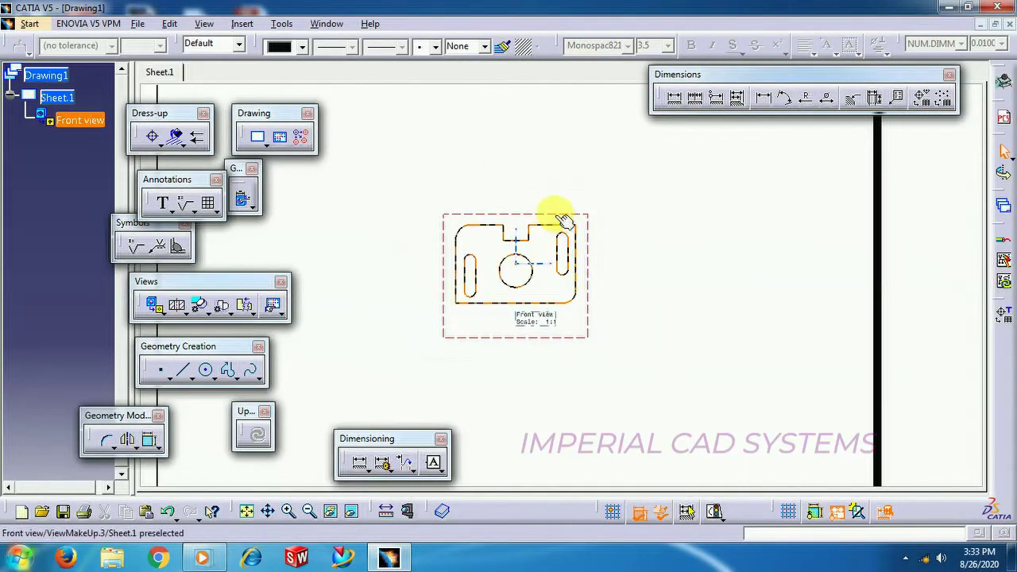
{"action": "left_click_drag", "start_coordinate": [560, 220], "coordinate": [420, 147]}
{"action": "middle_click_drag", "start_coordinate": [420, 148], "coordinate": [625, 282]}
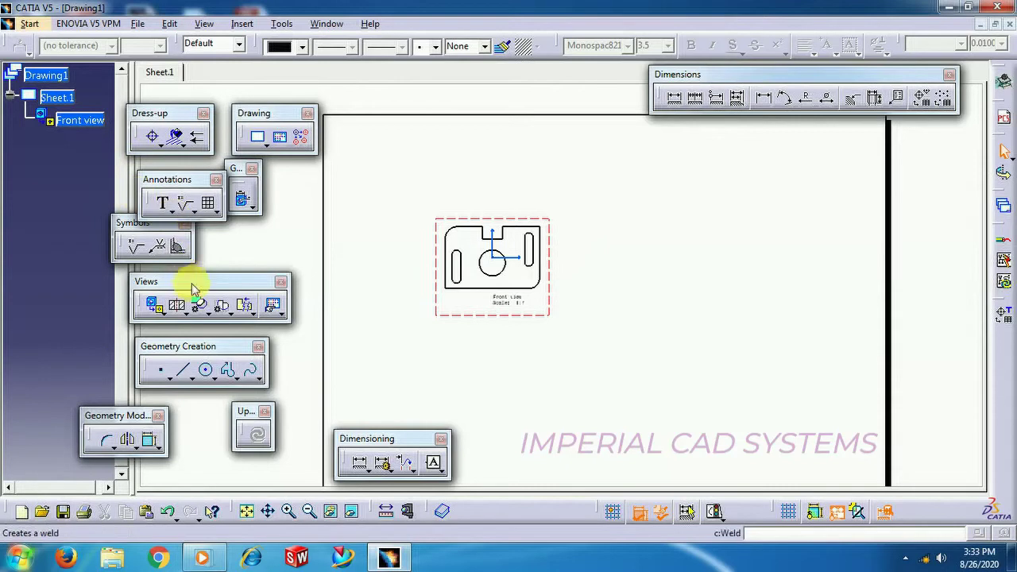
Add a projection view to the right of the front view to show the part's left side.
{"action": "left_click", "coordinate": [162, 314]}
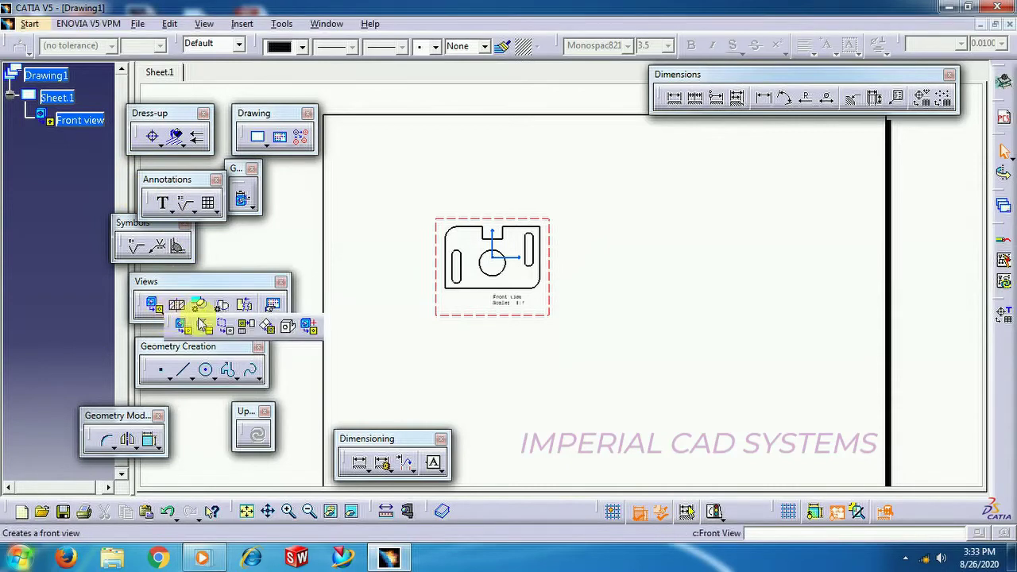
{"action": "left_click", "coordinate": [246, 327]}
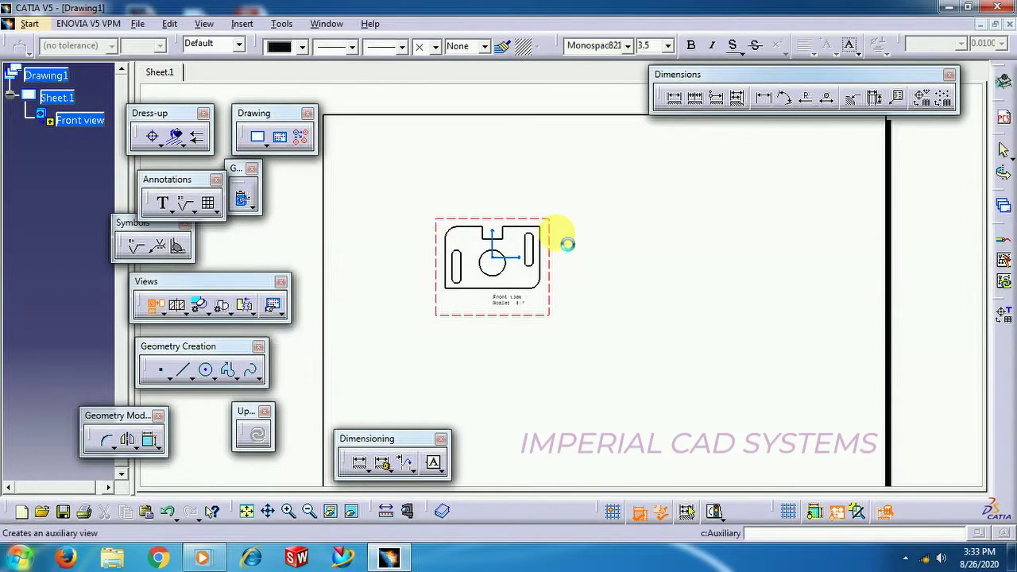
{"action": "left_click", "coordinate": [613, 258]}
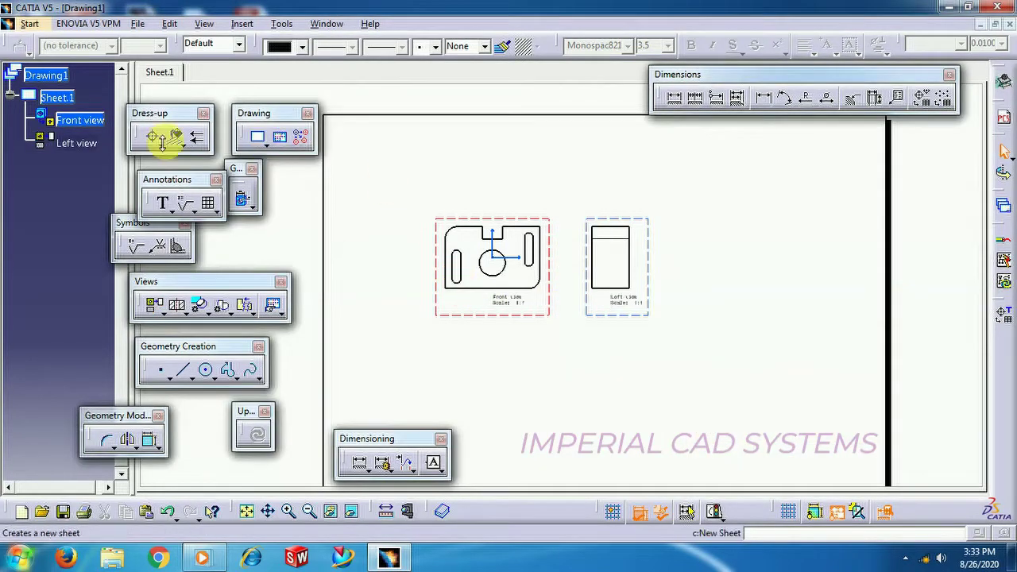
Change the format of Sheet.1 to A3 ISO in its properties.
{"action": "left_click", "coordinate": [64, 98]}
{"action": "right_click", "coordinate": [65, 99]}
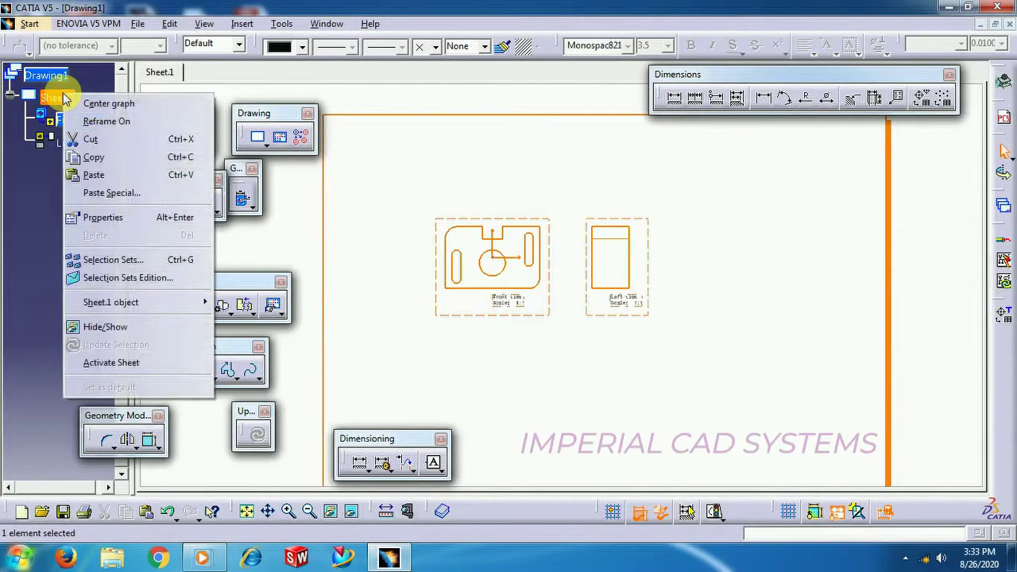
{"action": "left_click", "coordinate": [140, 218]}
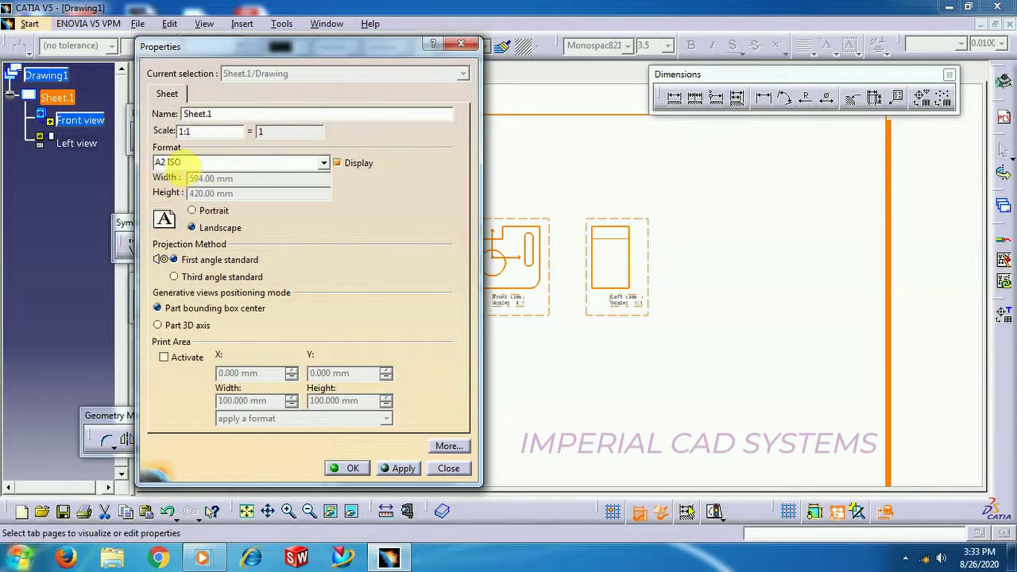
{"action": "left_click", "coordinate": [323, 165]}
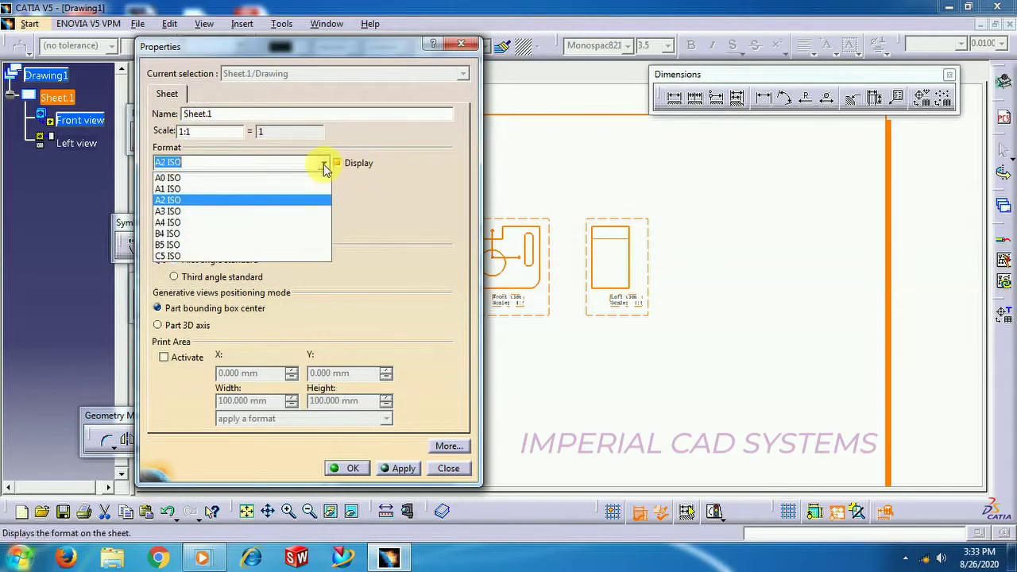
{"action": "left_click", "coordinate": [295, 220]}
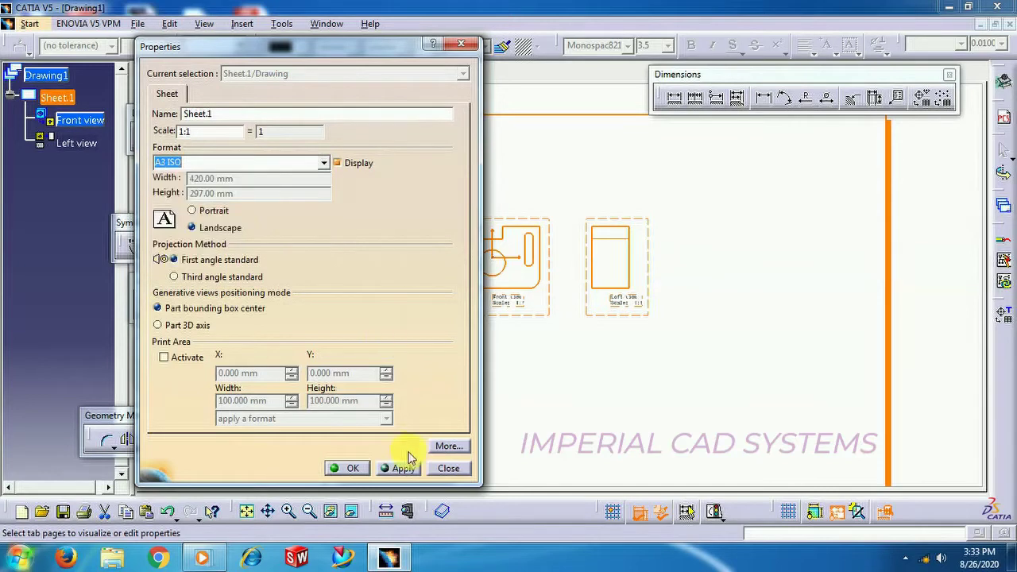
{"action": "left_click", "coordinate": [353, 468]}
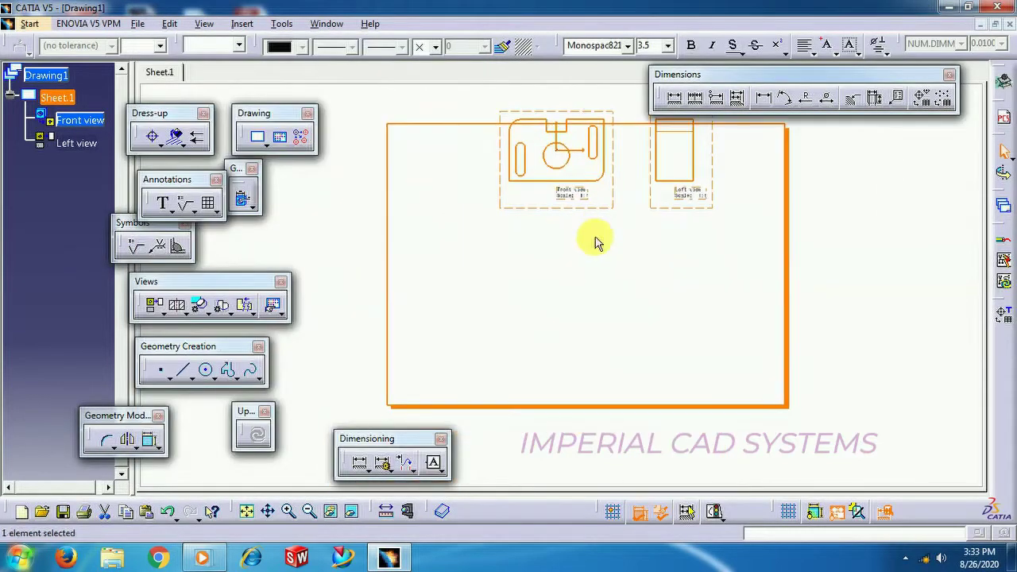
Move the front view down and to the left so both views lie inside the sheet border.
{"action": "left_click", "coordinate": [577, 229]}
{"action": "left_click_drag", "start_coordinate": [567, 220], "coordinate": [484, 289]}
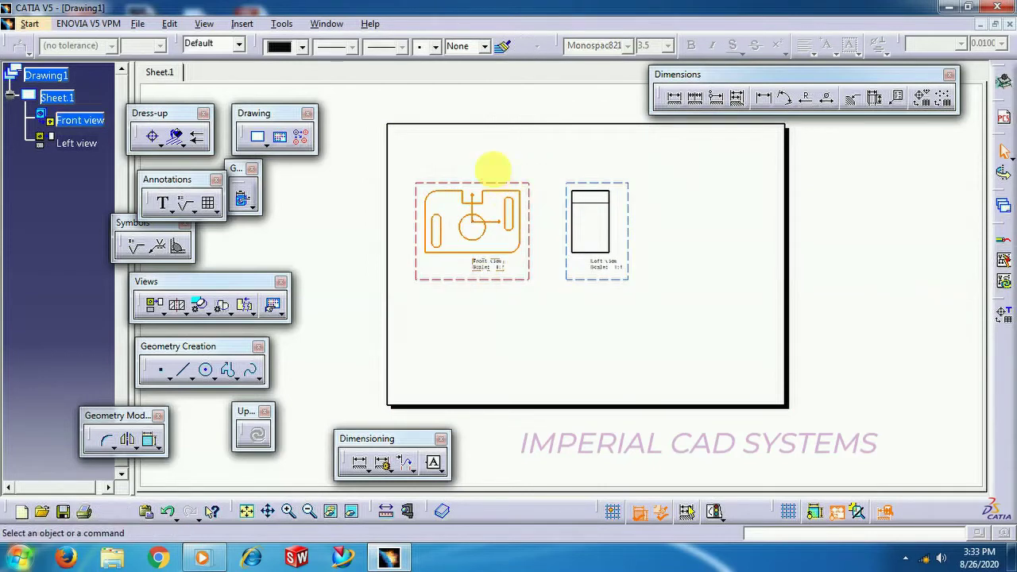
{"action": "left_click", "coordinate": [252, 315]}
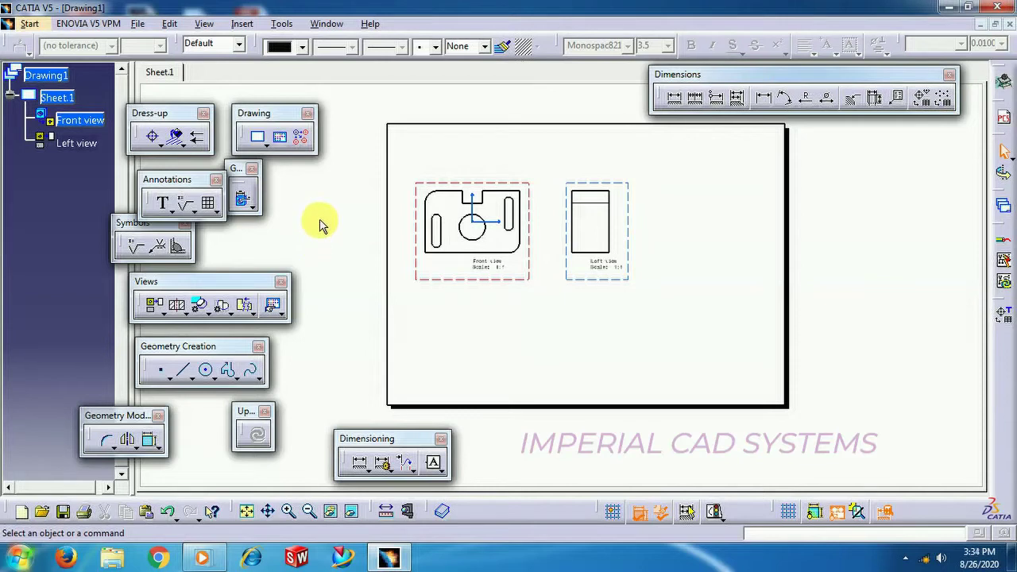
Switch to the Part1 model and examine the notch floor and the adjoining upper face.
{"action": "left_click", "coordinate": [325, 25]}
{"action": "left_click", "coordinate": [358, 119]}
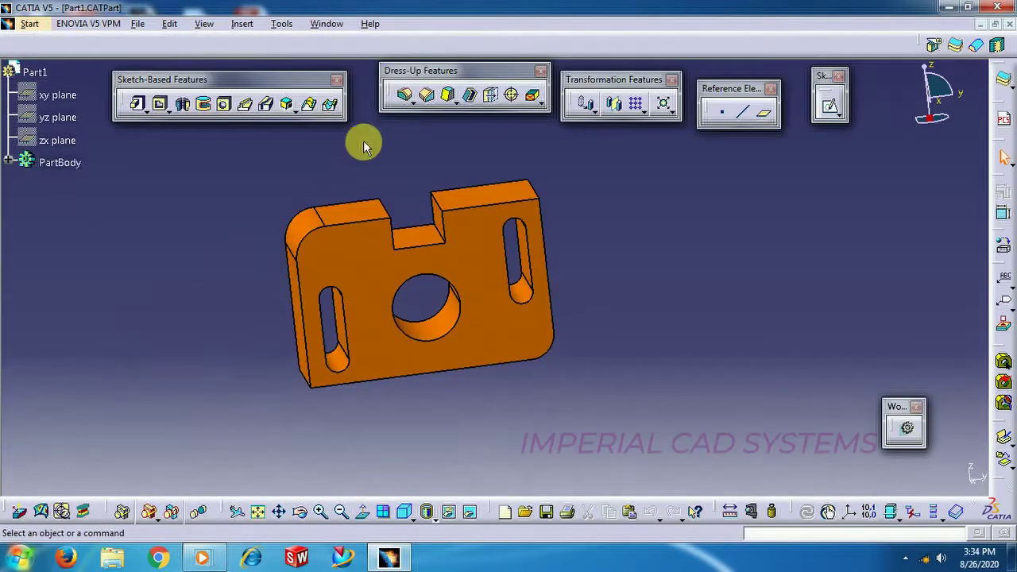
{"action": "middle_click_drag", "start_coordinate": [391, 163], "coordinate": [459, 195]}
{"action": "middle_click_drag", "start_coordinate": [386, 243], "coordinate": [283, 175]}
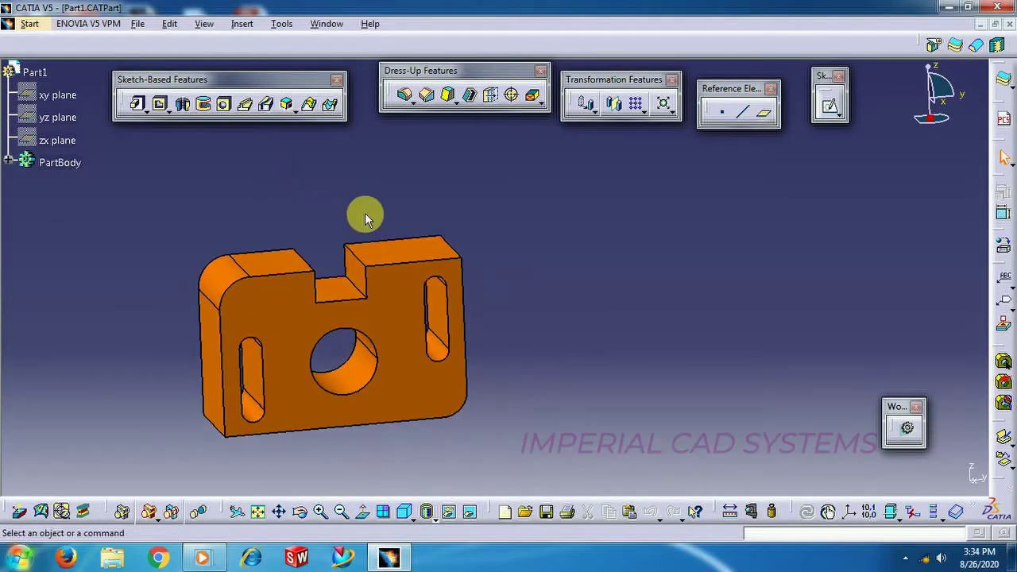
{"action": "left_click", "coordinate": [347, 298]}
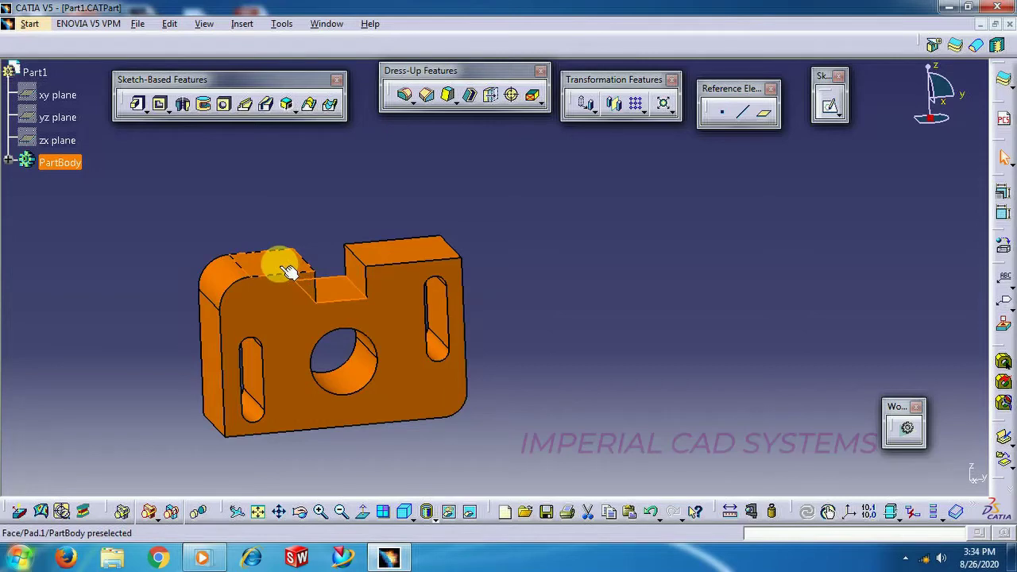
{"action": "left_click", "coordinate": [289, 271]}
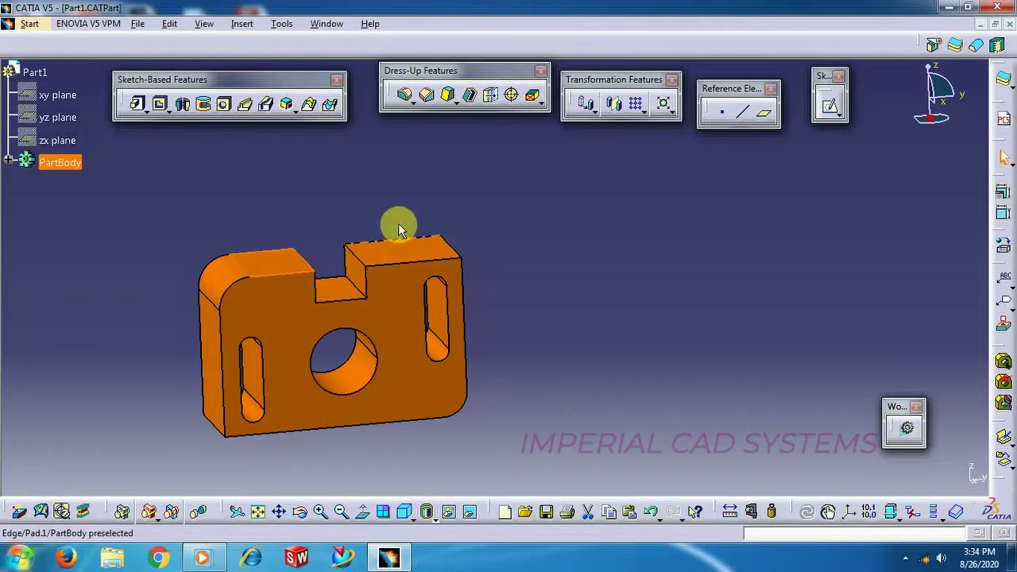
Sketch a circle of about 4.6 mm radius, centred across the plate thickness, on the upper face beside the notch and rounded corner.
{"action": "left_click", "coordinate": [829, 105]}
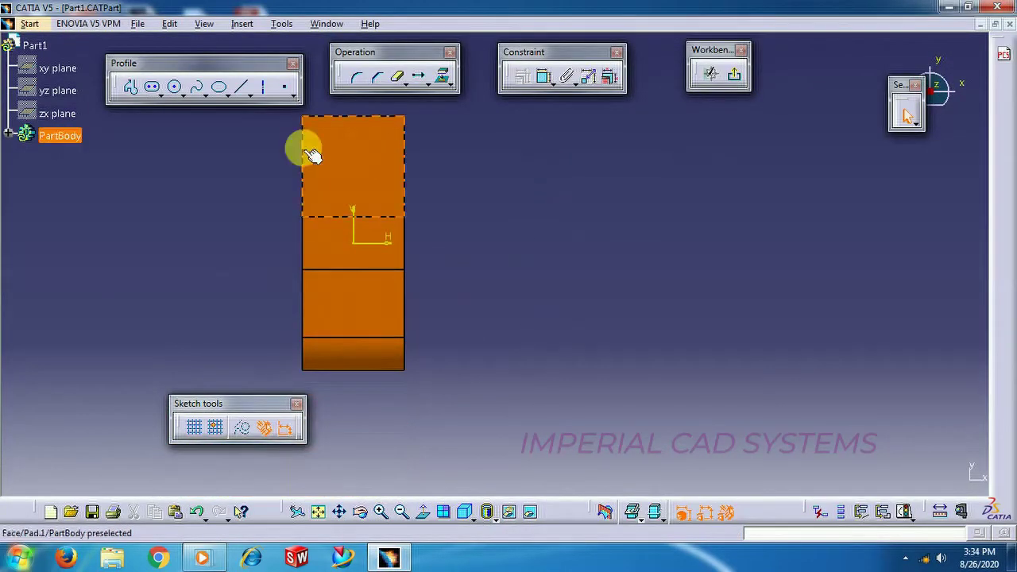
{"action": "left_click", "coordinate": [174, 87]}
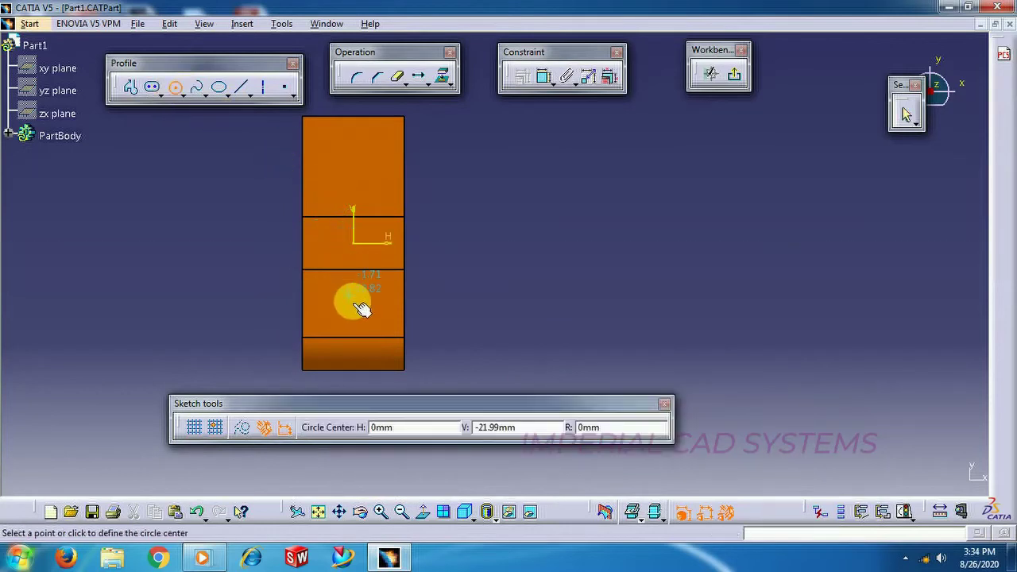
{"action": "left_click", "coordinate": [357, 310]}
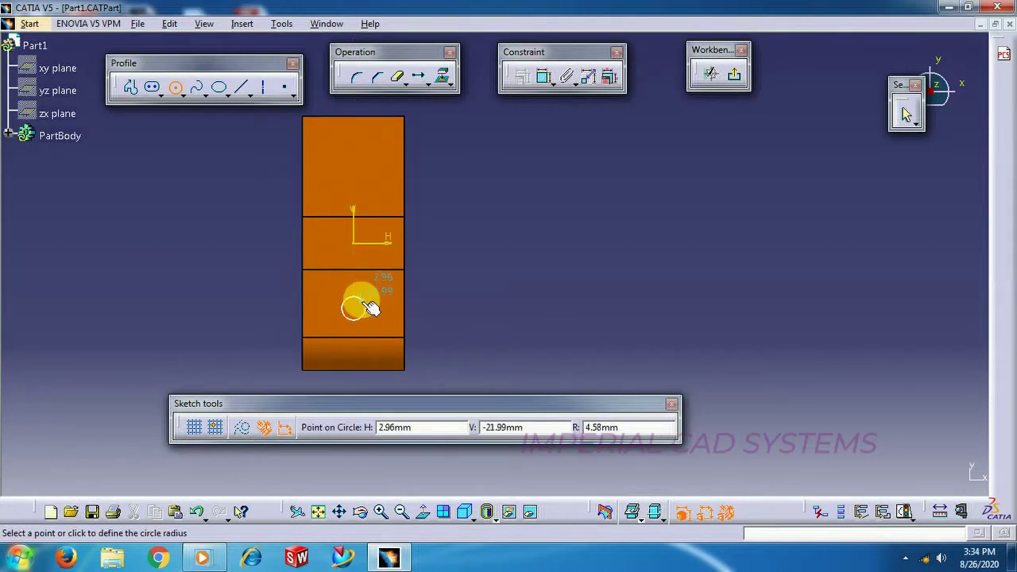
{"action": "left_click", "coordinate": [369, 308]}
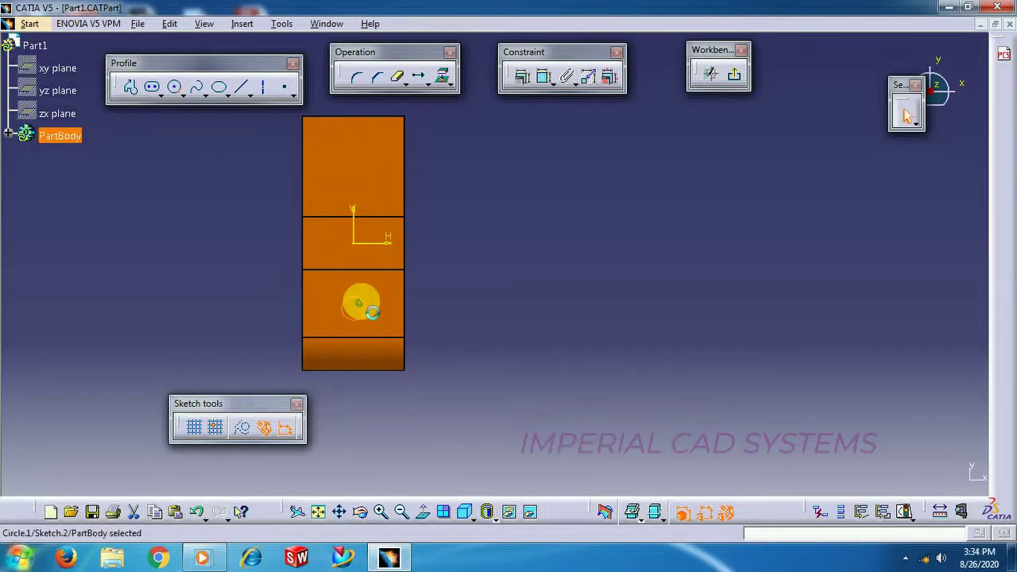
{"action": "left_click", "coordinate": [733, 74]}
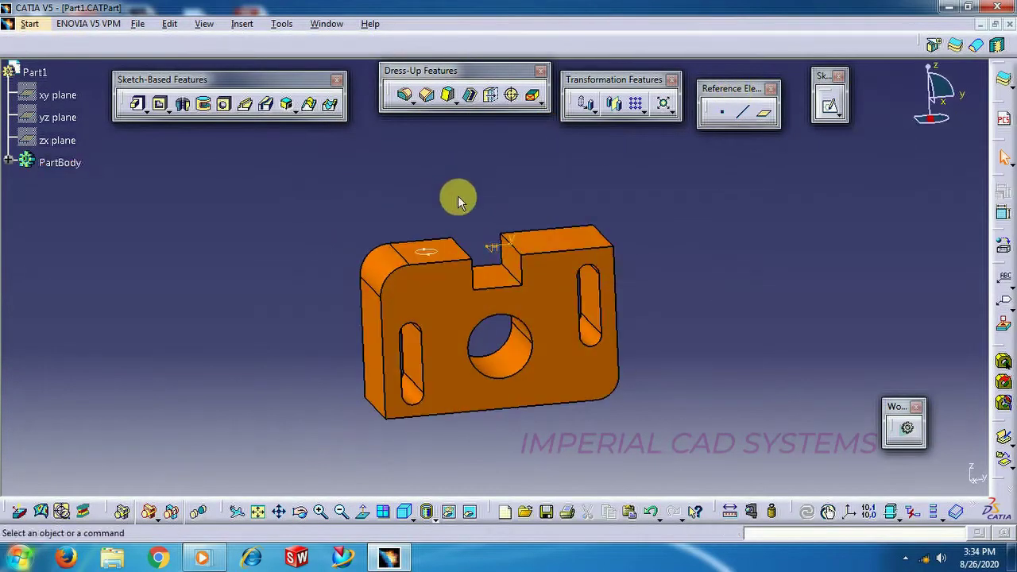
Pad the circle sketch upward into a long, thin rod standing on the plate's upper face.
{"action": "middle_click_drag", "start_coordinate": [453, 200], "coordinate": [389, 307]}
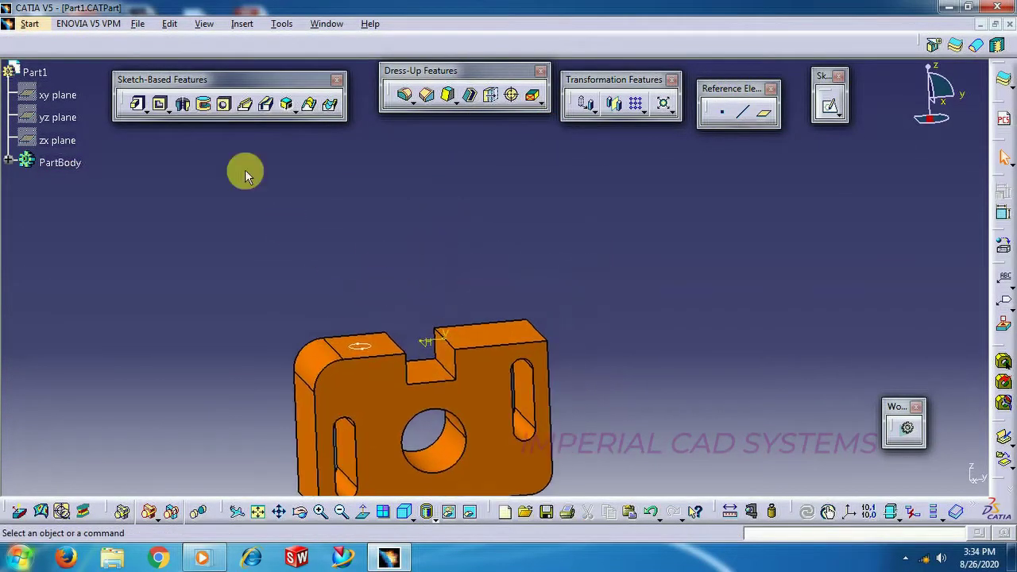
{"action": "left_click", "coordinate": [138, 104]}
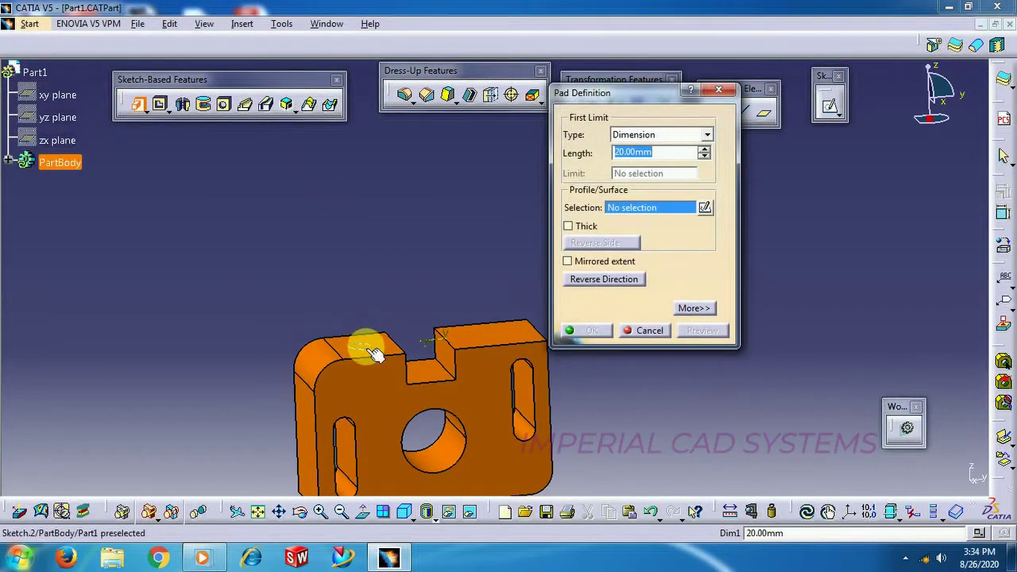
{"action": "left_click", "coordinate": [373, 353]}
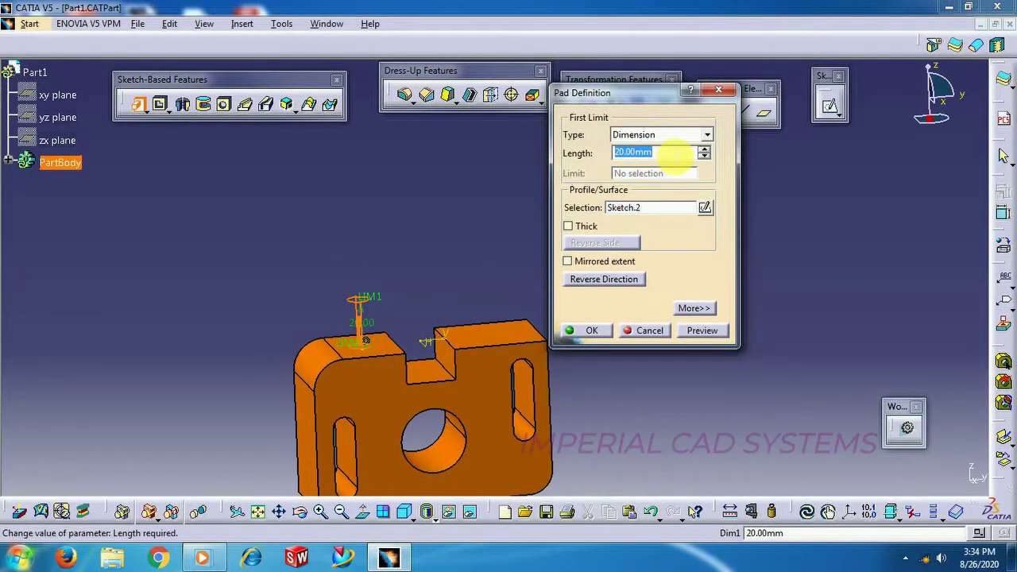
{"action": "double_click", "coordinate": [675, 156]}
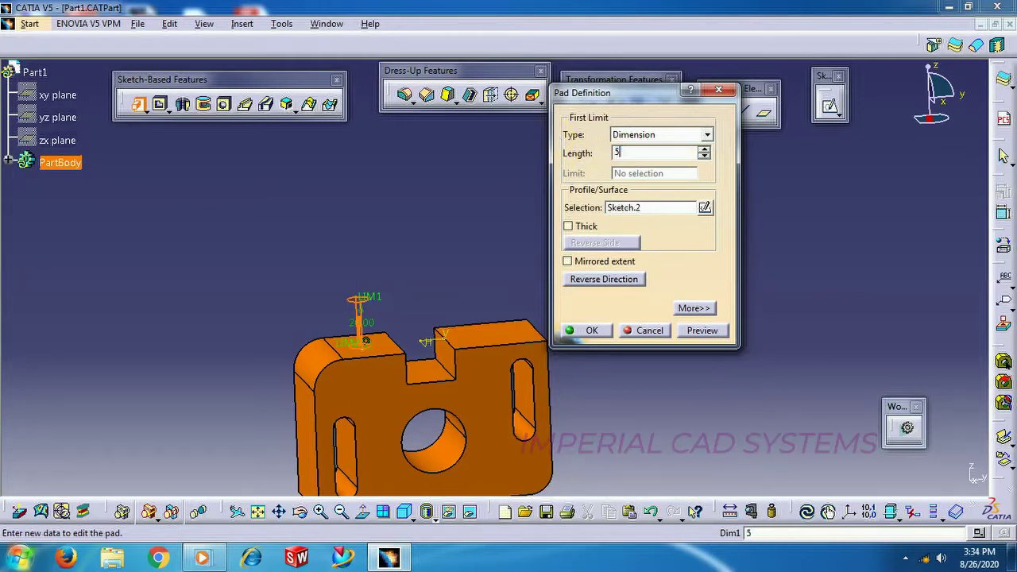
{"action": "key", "text": "Return"}
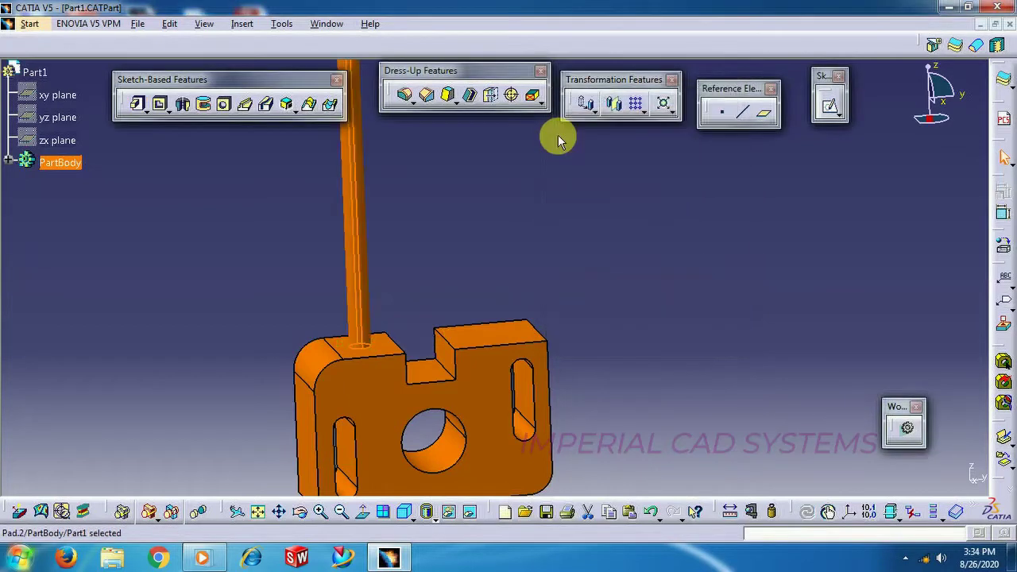
{"action": "mouse_move", "coordinate": [457, 232]}
{"action": "middle_mouse_down"}
{"action": "mouse_move", "coordinate": [466, 318]}
{"action": "mouse_move", "coordinate": [442, 249]}
{"action": "mouse_move", "coordinate": [500, 201]}
{"action": "mouse_move", "coordinate": [460, 214]}
{"action": "middle_mouse_up"}
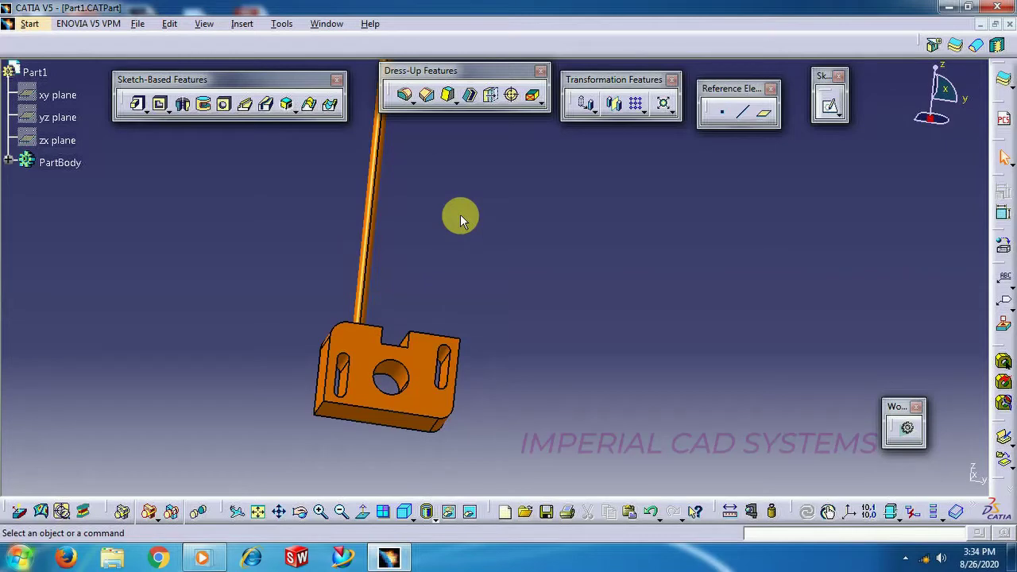
Switch to Drawing1 and update the sheet so its views show the modified part.
{"action": "left_click", "coordinate": [322, 23]}
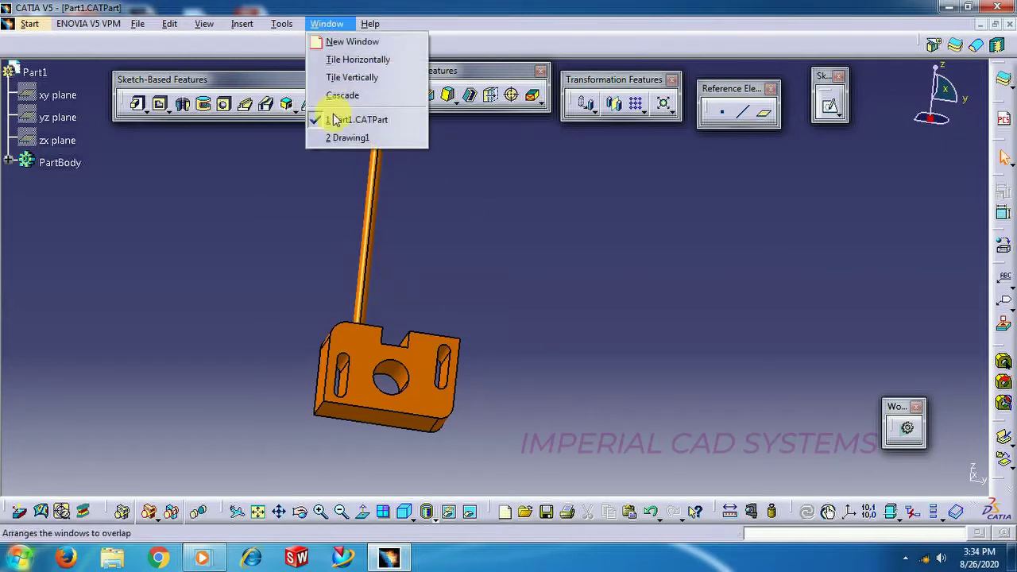
{"action": "left_click", "coordinate": [338, 136]}
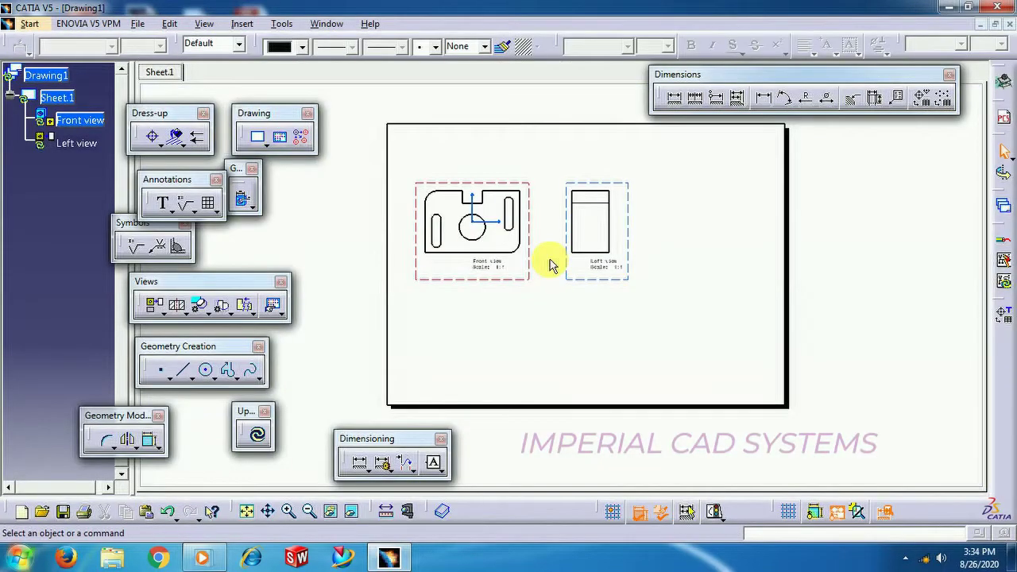
{"action": "left_click", "coordinate": [257, 434]}
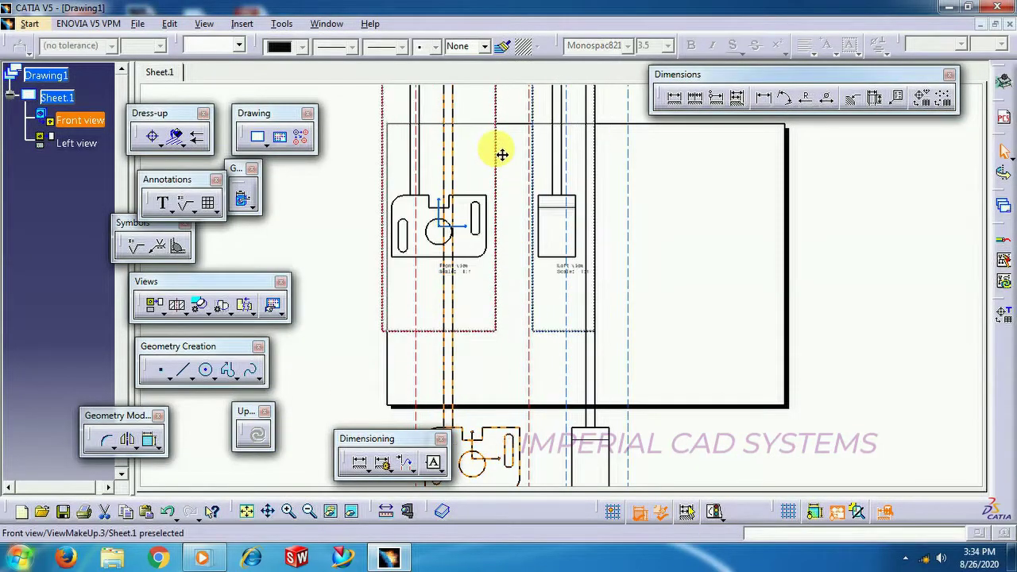
Reposition the front view so the plate outlines of both views lie inside the sheet border.
{"action": "left_click", "coordinate": [518, 143]}
{"action": "mouse_move", "coordinate": [545, 249]}
{"action": "middle_mouse_down"}
{"action": "mouse_move", "coordinate": [474, 302]}
{"action": "mouse_move", "coordinate": [481, 350]}
{"action": "mouse_move", "coordinate": [472, 347]}
{"action": "mouse_move", "coordinate": [488, 348]}
{"action": "mouse_move", "coordinate": [474, 270]}
{"action": "mouse_move", "coordinate": [482, 336]}
{"action": "mouse_move", "coordinate": [472, 336]}
{"action": "mouse_move", "coordinate": [465, 368]}
{"action": "mouse_move", "coordinate": [470, 337]}
{"action": "middle_mouse_up"}
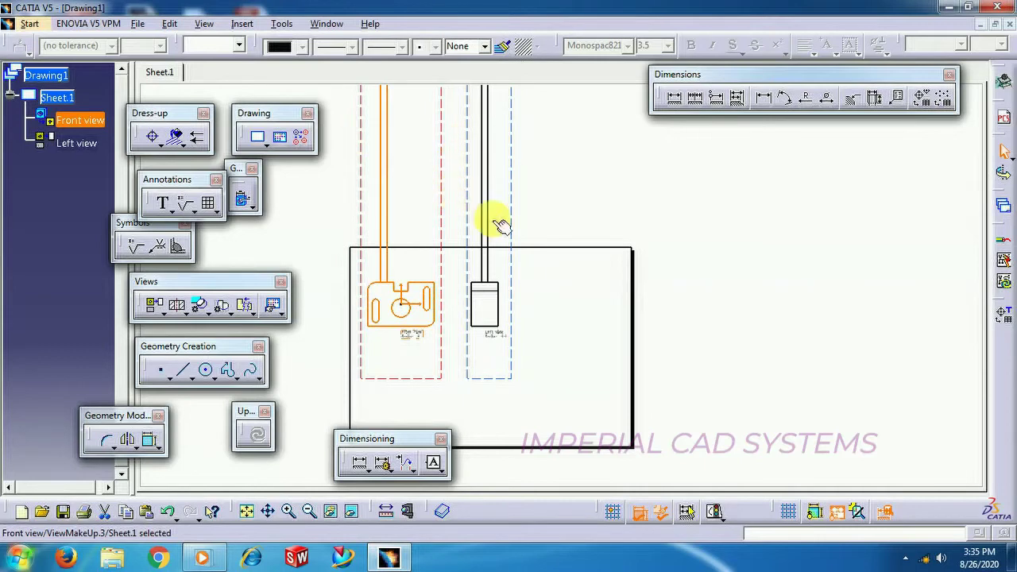
{"action": "middle_click_drag", "start_coordinate": [556, 272], "coordinate": [566, 282]}
{"action": "middle_click_drag", "start_coordinate": [557, 358], "coordinate": [600, 268]}
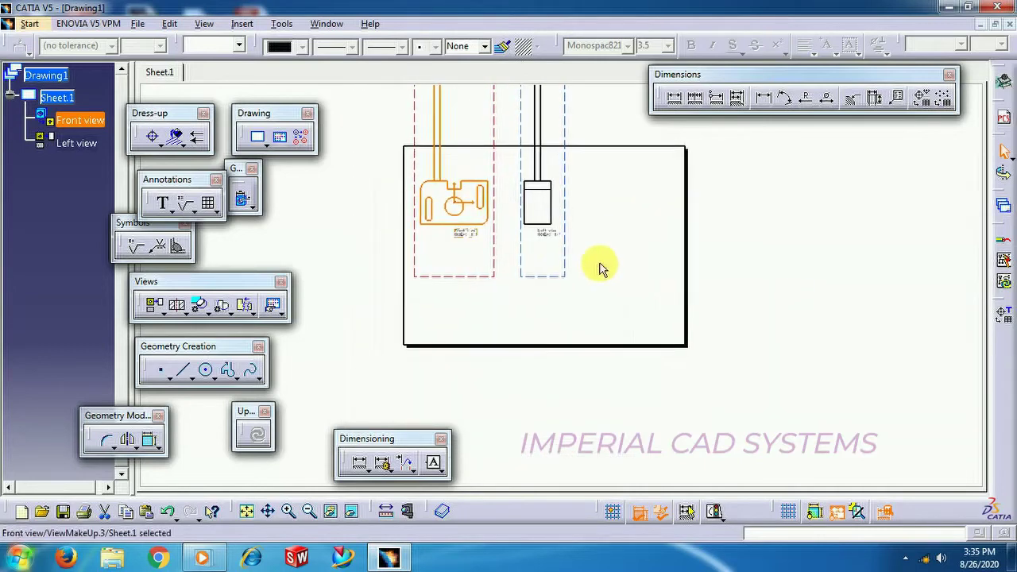
{"action": "left_click_drag", "start_coordinate": [484, 279], "coordinate": [518, 356]}
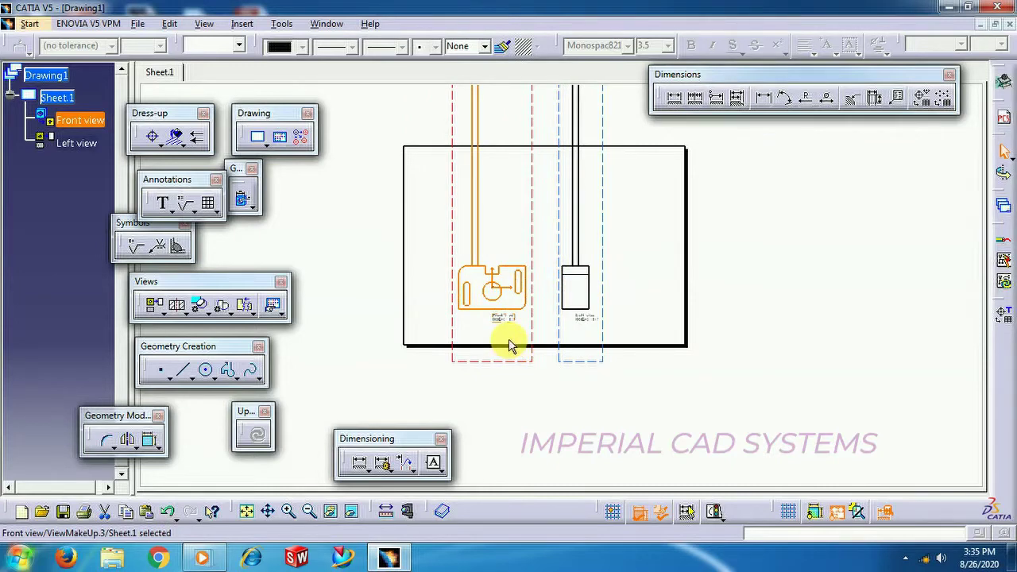
{"action": "left_click_drag", "start_coordinate": [511, 364], "coordinate": [484, 317]}
Move the front view farther down on the sheet, leaving more room above the plate.
{"action": "mouse_move", "coordinate": [484, 318]}
{"action": "middle_mouse_down"}
{"action": "mouse_move", "coordinate": [458, 368]}
{"action": "mouse_move", "coordinate": [465, 318]}
{"action": "mouse_move", "coordinate": [532, 448]}
{"action": "mouse_move", "coordinate": [526, 257]}
{"action": "mouse_move", "coordinate": [596, 375]}
{"action": "mouse_move", "coordinate": [596, 421]}
{"action": "middle_mouse_up"}
{"action": "left_click", "coordinate": [521, 393]}
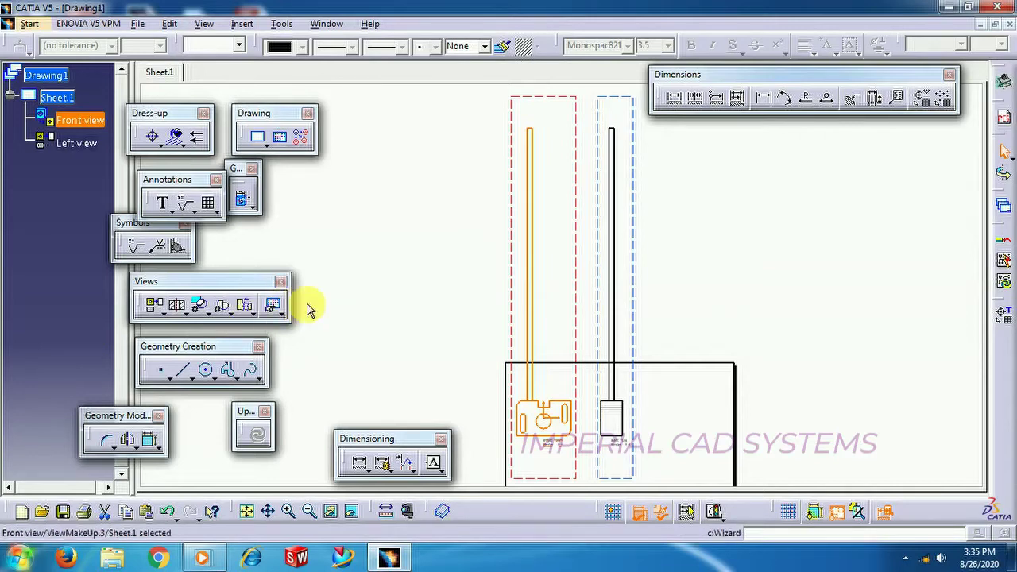
{"action": "middle_click_drag", "start_coordinate": [500, 356], "coordinate": [417, 224]}
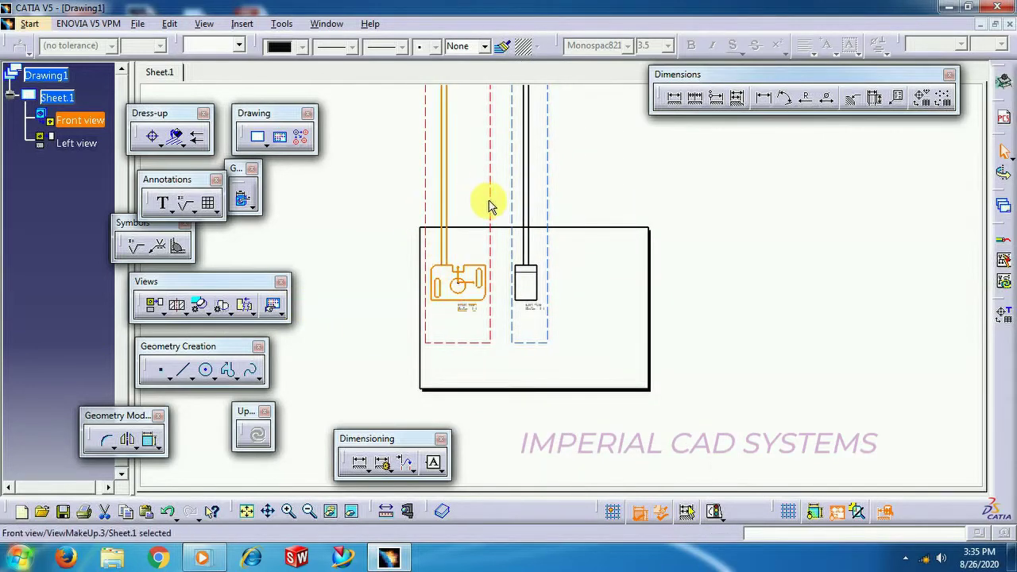
{"action": "mouse_move", "coordinate": [461, 350]}
{"action": "middle_mouse_down"}
{"action": "mouse_move", "coordinate": [456, 358]}
{"action": "mouse_move", "coordinate": [475, 332]}
{"action": "mouse_move", "coordinate": [566, 409]}
{"action": "middle_mouse_up"}
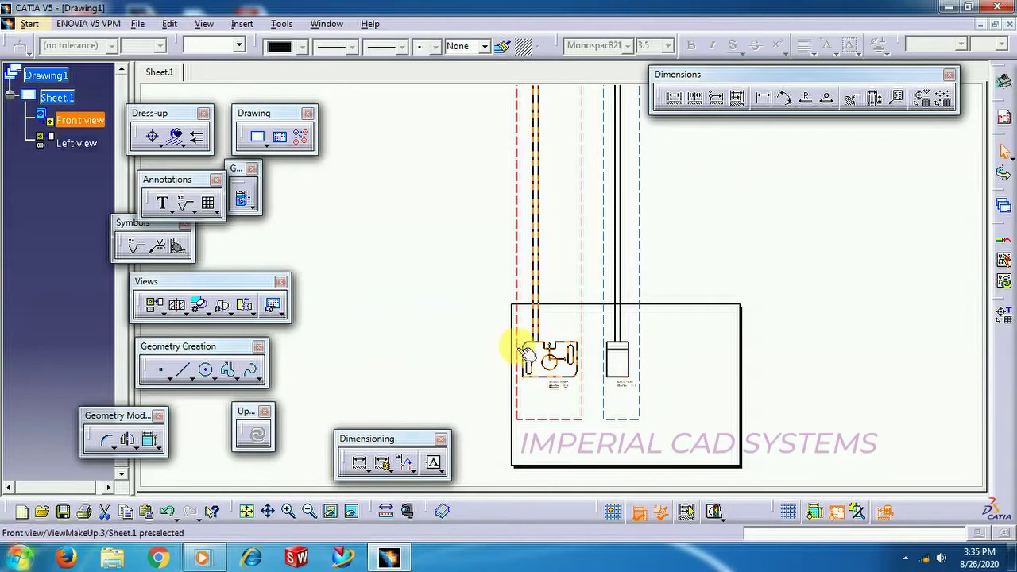
{"action": "left_click", "coordinate": [569, 362]}
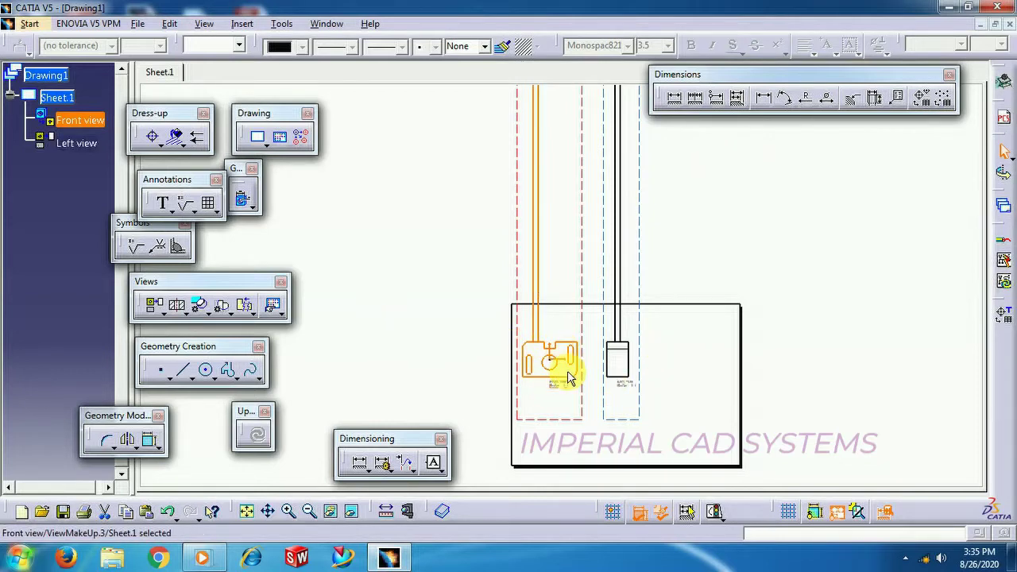
{"action": "mouse_move", "coordinate": [550, 383]}
{"action": "middle_mouse_down"}
{"action": "mouse_move", "coordinate": [492, 362]}
{"action": "mouse_move", "coordinate": [466, 295]}
{"action": "mouse_move", "coordinate": [488, 245]}
{"action": "mouse_move", "coordinate": [638, 257]}
{"action": "mouse_move", "coordinate": [321, 301]}
{"action": "middle_mouse_up"}
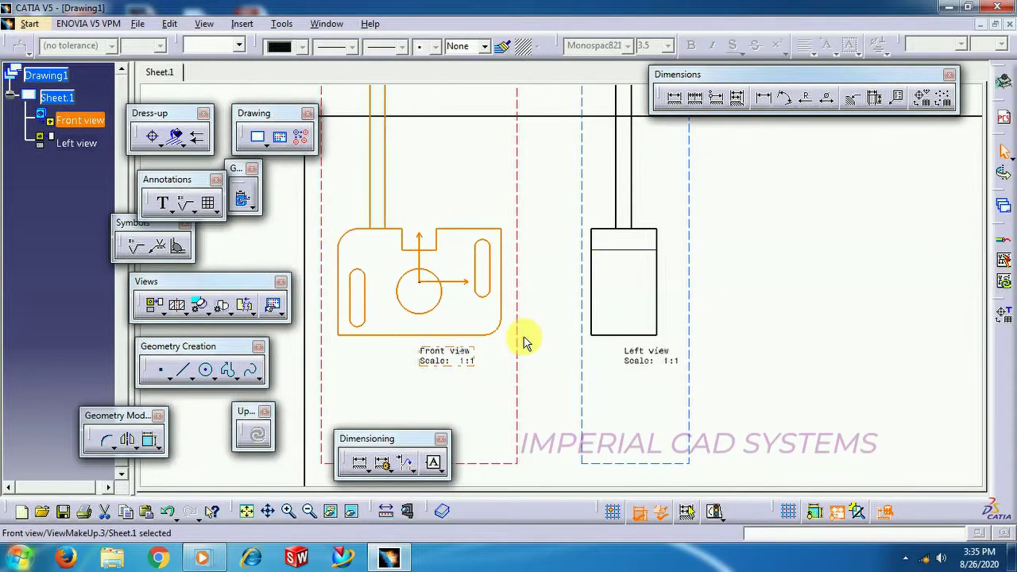
{"action": "left_click", "coordinate": [410, 312]}
{"action": "middle_click_drag", "start_coordinate": [411, 311], "coordinate": [546, 404]}
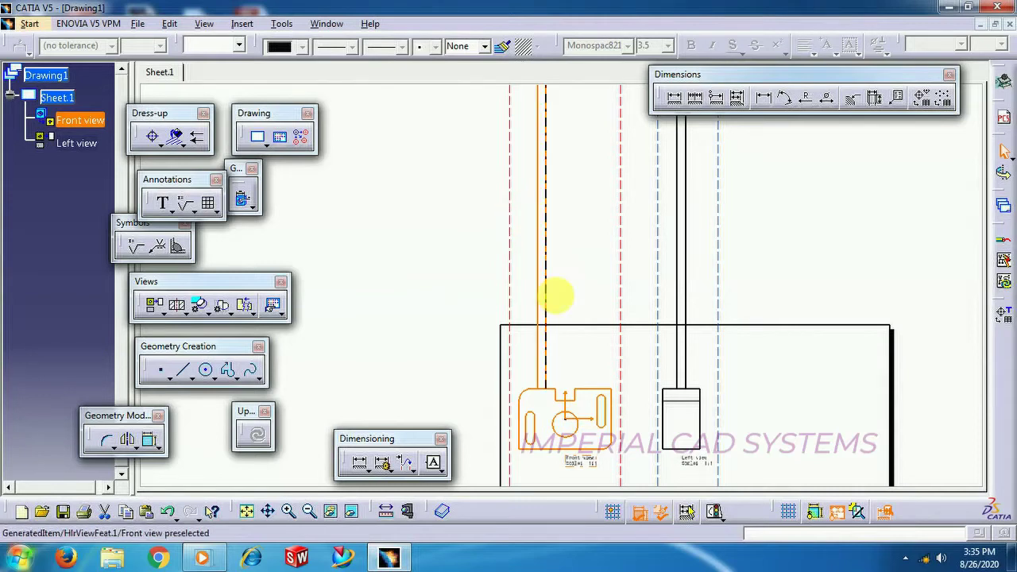
{"action": "mouse_move", "coordinate": [545, 291]}
{"action": "middle_mouse_down"}
{"action": "mouse_move", "coordinate": [538, 302]}
{"action": "mouse_move", "coordinate": [499, 268]}
{"action": "mouse_move", "coordinate": [490, 295]}
{"action": "mouse_move", "coordinate": [511, 307]}
{"action": "mouse_move", "coordinate": [519, 257]}
{"action": "mouse_move", "coordinate": [565, 313]}
{"action": "middle_mouse_up"}
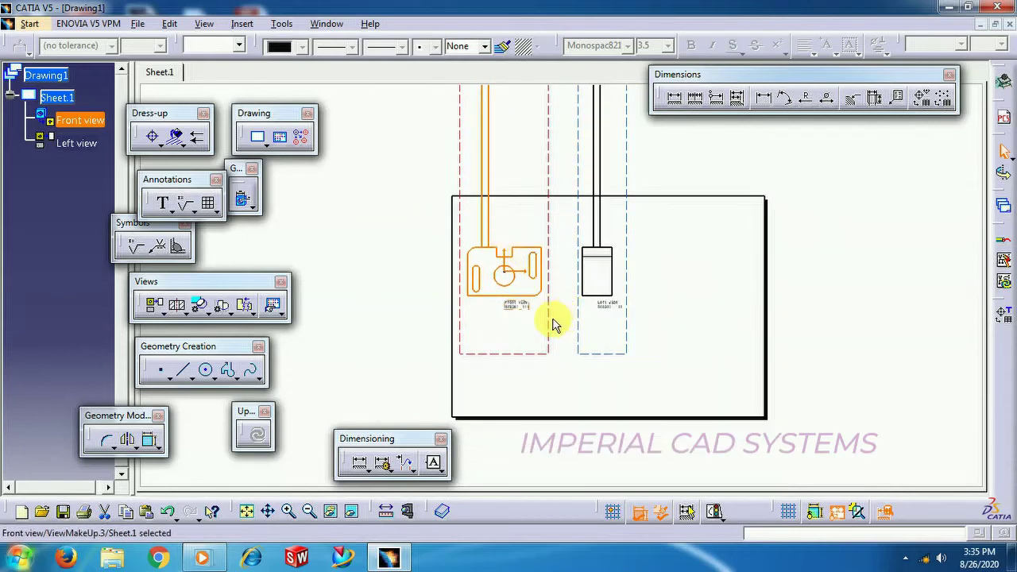
{"action": "left_click_drag", "start_coordinate": [558, 324], "coordinate": [554, 357]}
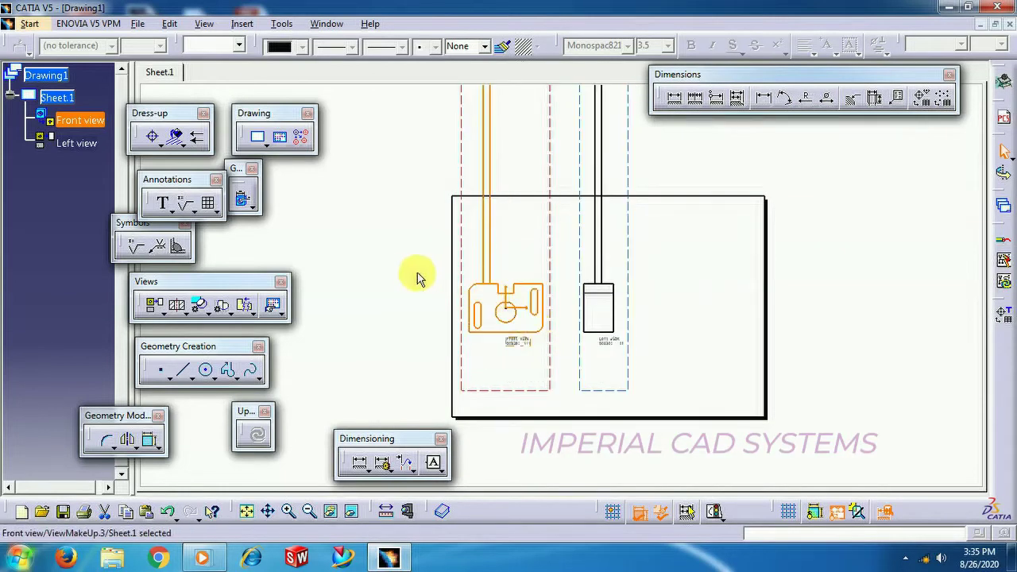
{"action": "mouse_move", "coordinate": [419, 281]}
{"action": "middle_mouse_down"}
{"action": "mouse_move", "coordinate": [381, 293]}
{"action": "mouse_move", "coordinate": [294, 254]}
{"action": "middle_mouse_up"}
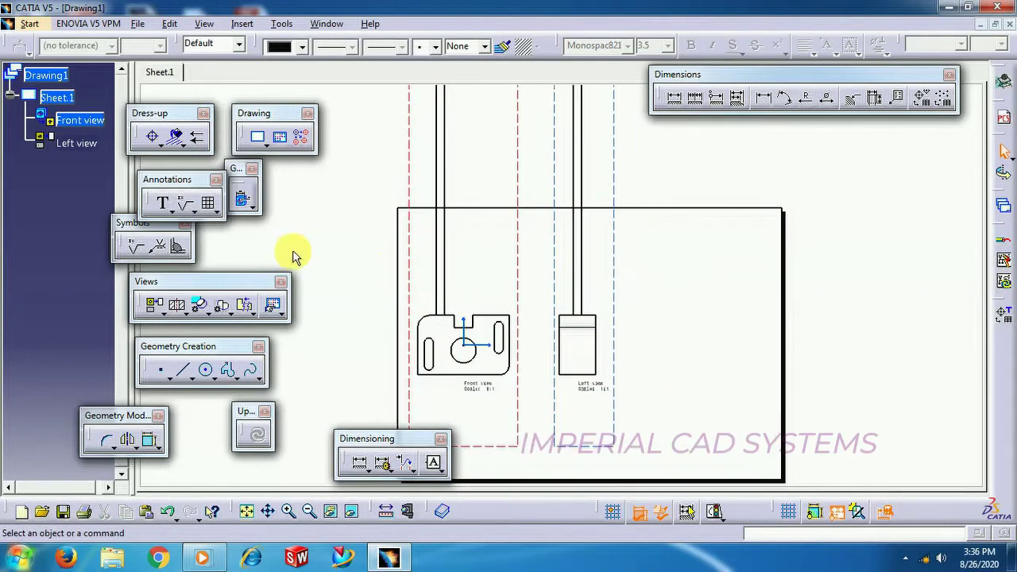
Start a broken view of the front view and place the first horizontal breakout line across the rod just above the plate.
{"action": "left_click", "coordinate": [246, 308]}
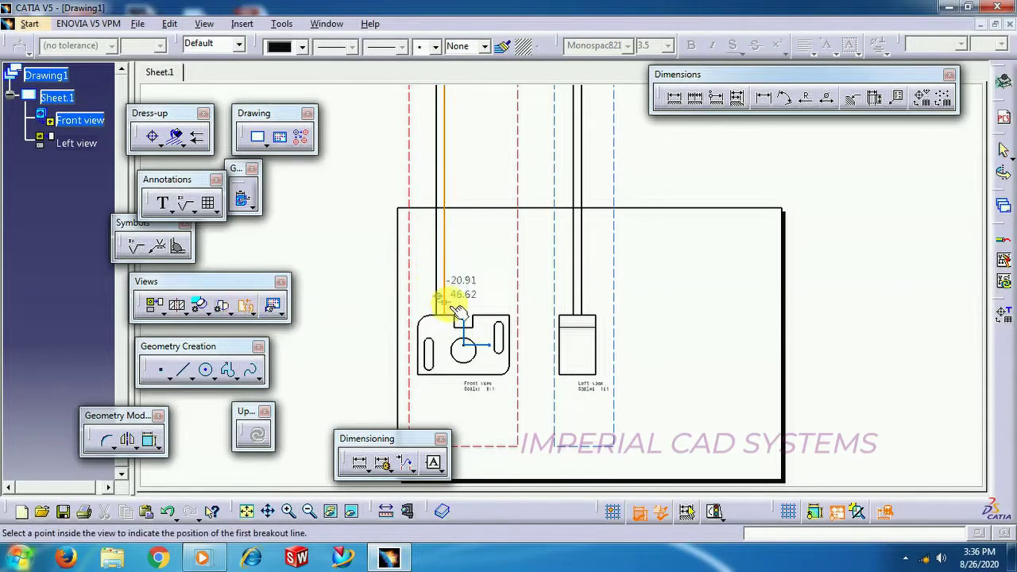
{"action": "scroll", "coordinate": [460, 314], "scroll_direction": "up", "scroll_amount": 5}
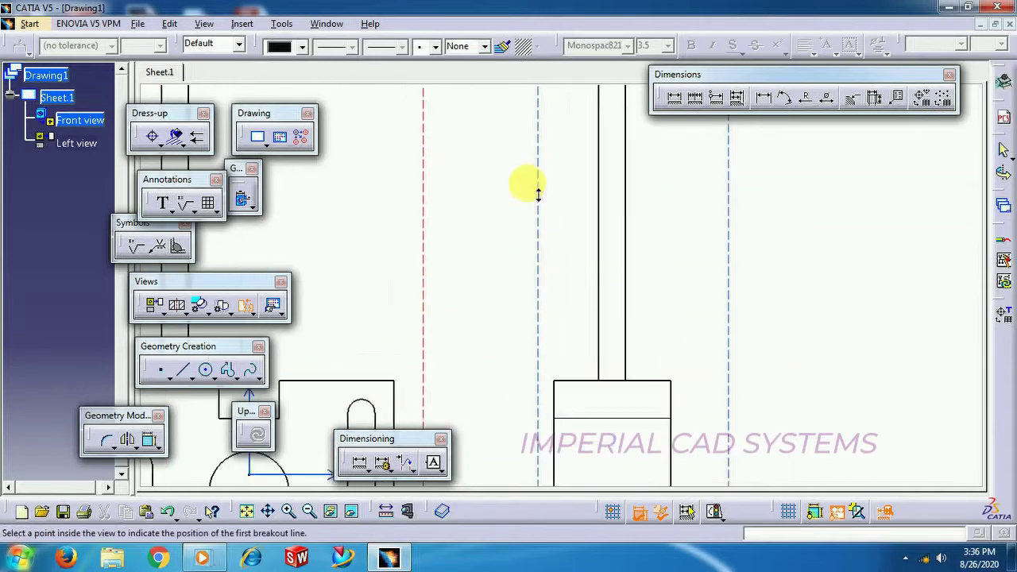
{"action": "left_click", "coordinate": [490, 302]}
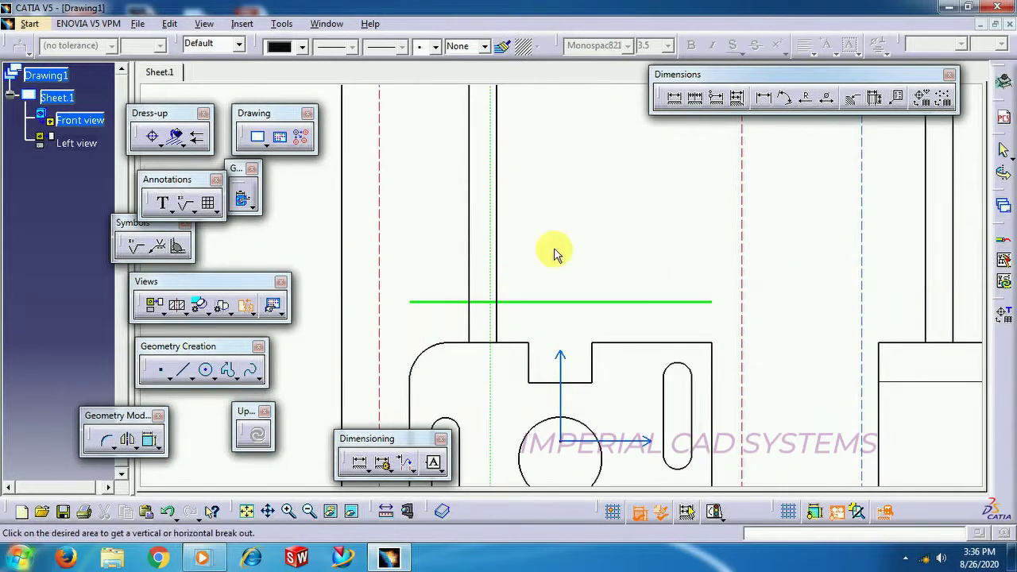
{"action": "scroll", "coordinate": [557, 246], "scroll_direction": "down", "scroll_amount": 4}
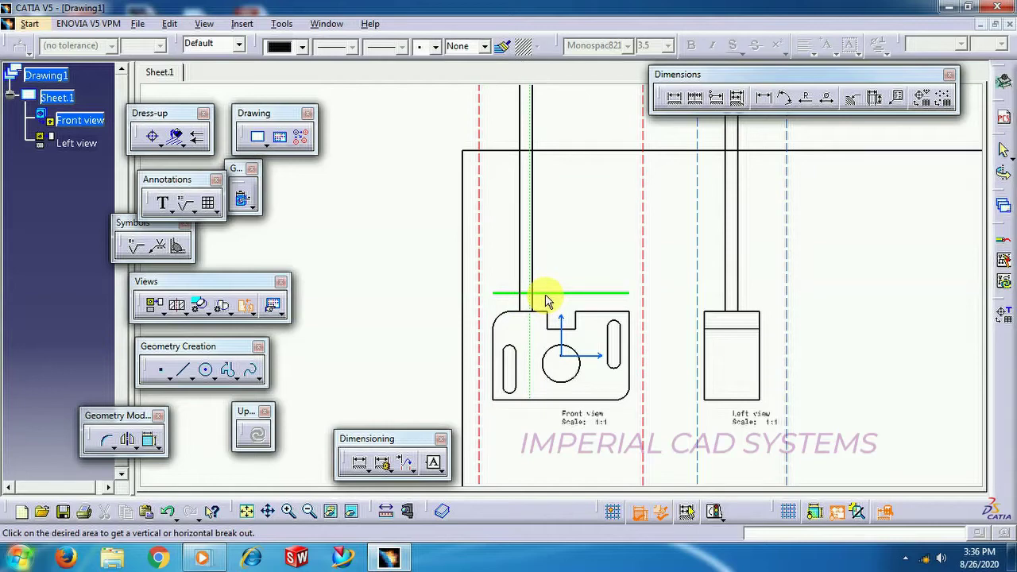
{"action": "left_click", "coordinate": [546, 295]}
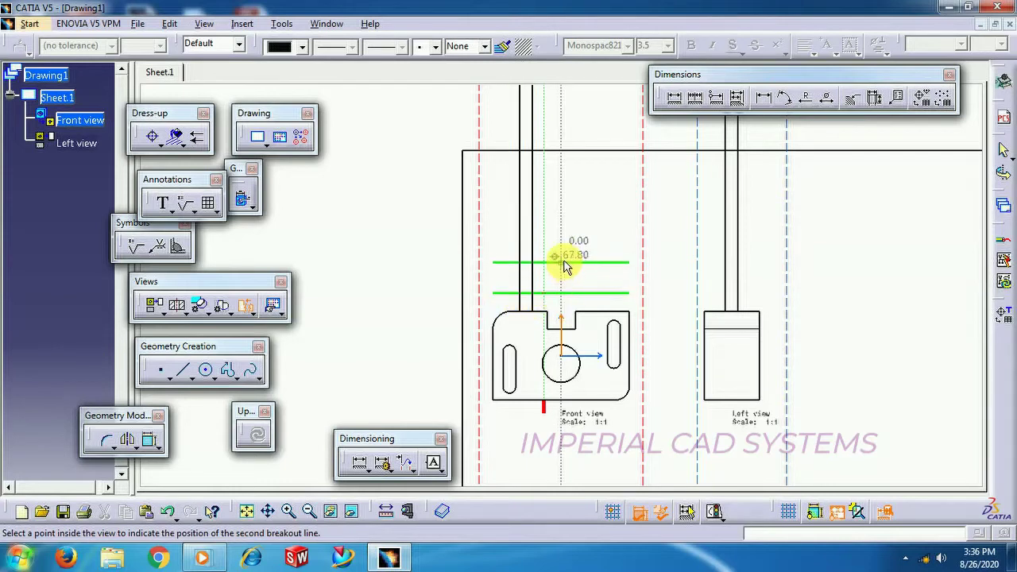
Place the second horizontal breakout line across the rod in the front view, just below the rod's upper end.
{"action": "middle_click_drag", "start_coordinate": [564, 266], "coordinate": [566, 458]}
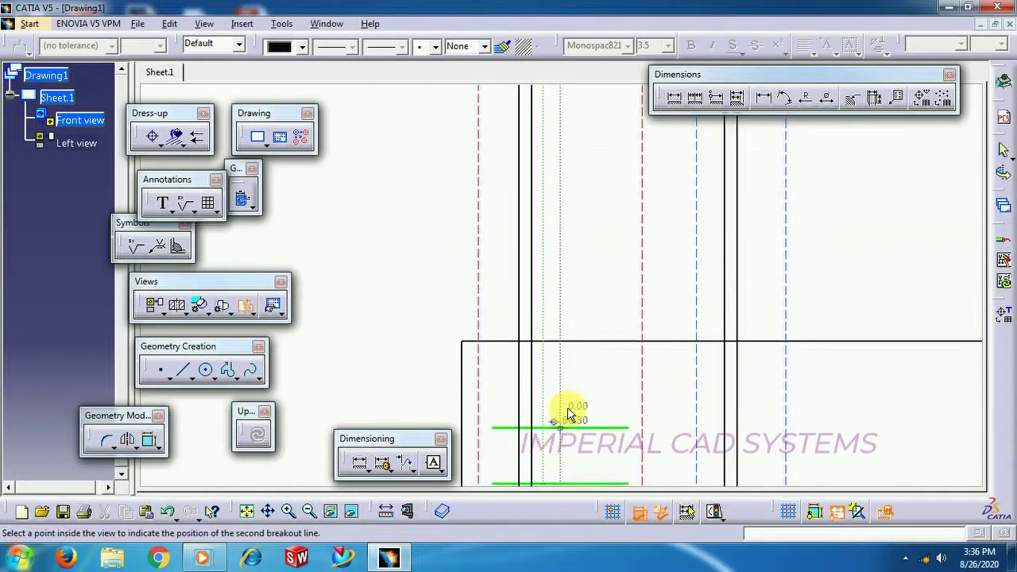
{"action": "mouse_move", "coordinate": [517, 398]}
{"action": "middle_mouse_down"}
{"action": "mouse_move", "coordinate": [548, 225]}
{"action": "mouse_move", "coordinate": [518, 289]}
{"action": "middle_mouse_up"}
{"action": "middle_click_drag", "start_coordinate": [500, 212], "coordinate": [502, 314]}
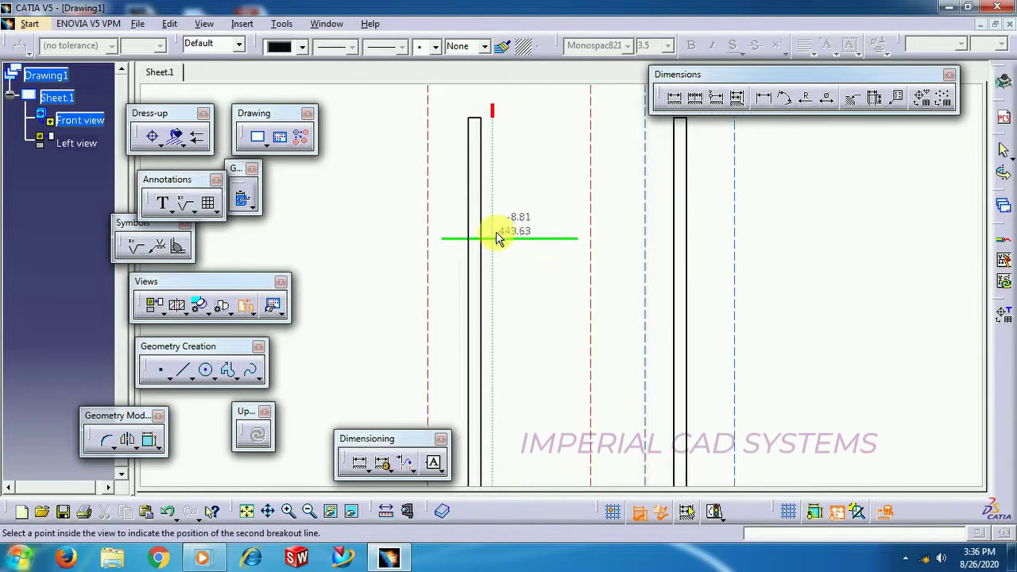
{"action": "left_click", "coordinate": [504, 163]}
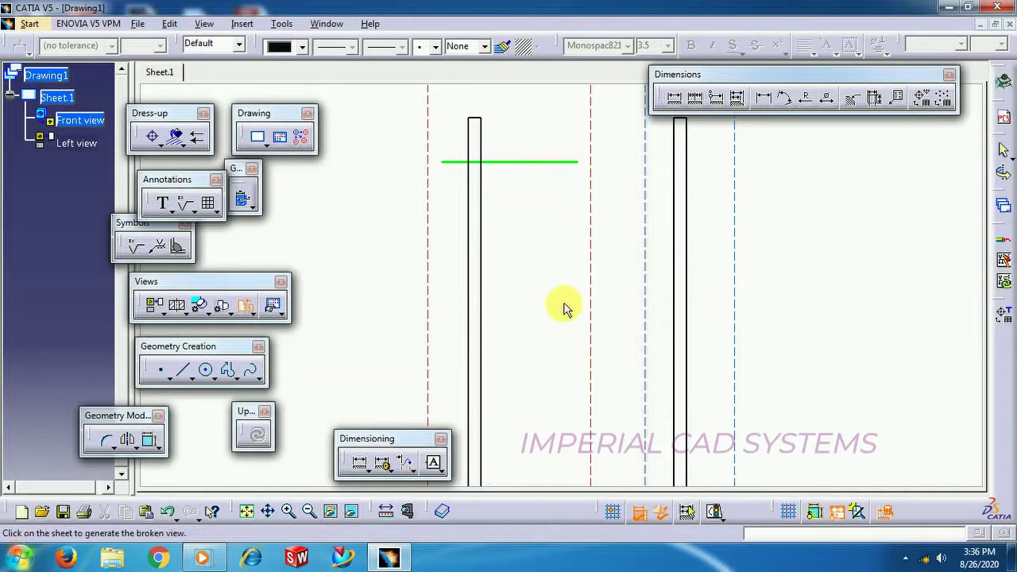
{"action": "mouse_move", "coordinate": [562, 307]}
{"action": "middle_mouse_down"}
{"action": "mouse_move", "coordinate": [521, 225]}
{"action": "mouse_move", "coordinate": [528, 286]}
{"action": "mouse_move", "coordinate": [495, 191]}
{"action": "mouse_move", "coordinate": [553, 246]}
{"action": "middle_mouse_up"}
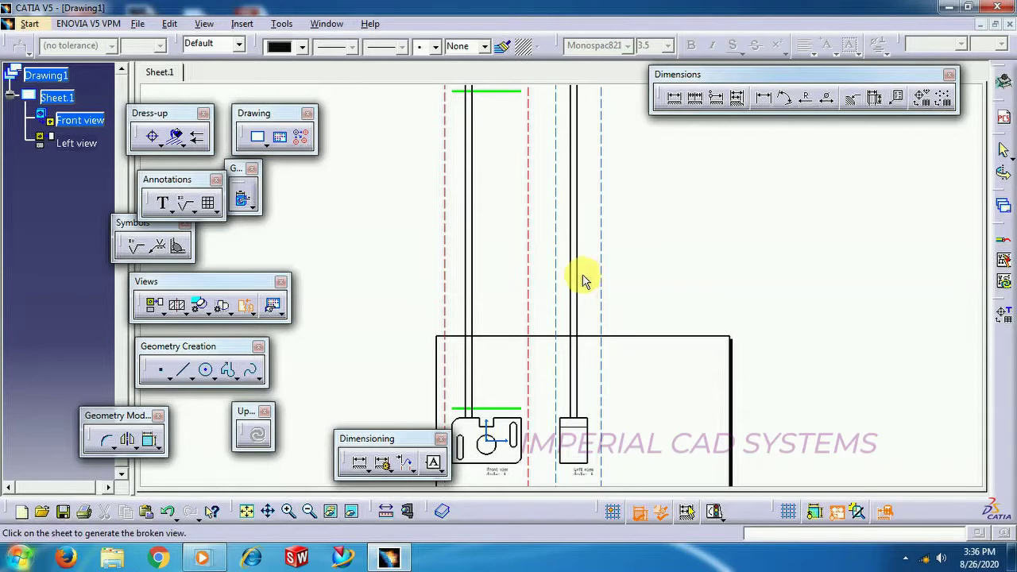
Generate the broken view of the front view from the two breakout lines across the rod.
{"action": "left_click", "coordinate": [380, 261]}
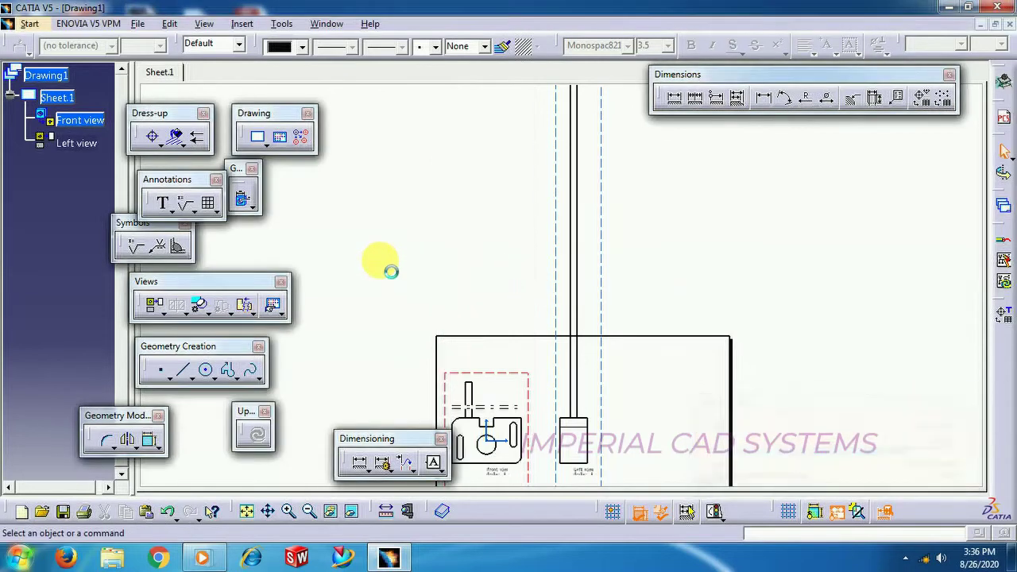
{"action": "mouse_move", "coordinate": [408, 302]}
{"action": "middle_mouse_down"}
{"action": "mouse_move", "coordinate": [537, 270]}
{"action": "mouse_move", "coordinate": [556, 165]}
{"action": "middle_mouse_up"}
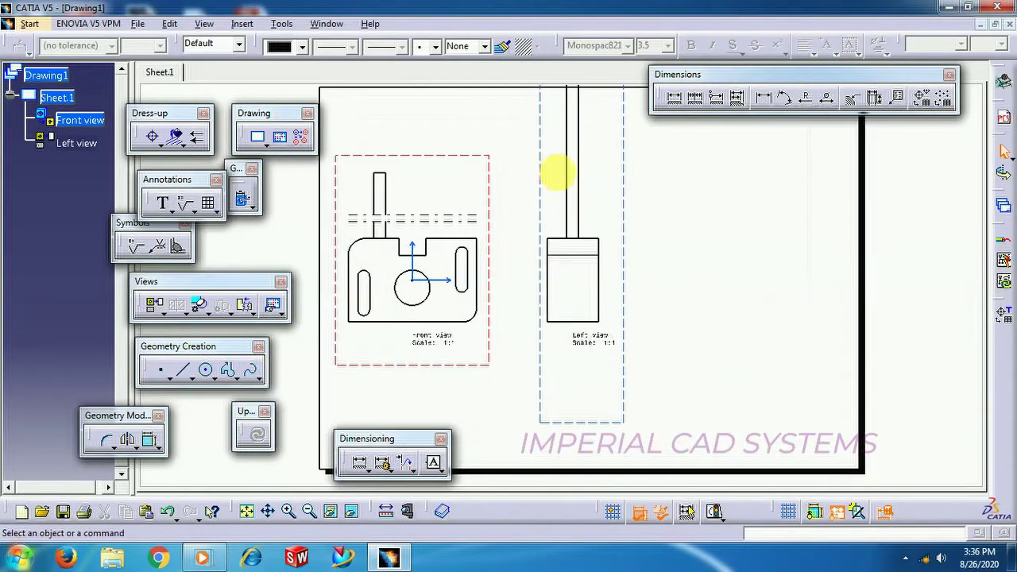
{"action": "mouse_move", "coordinate": [503, 233]}
{"action": "middle_mouse_down"}
{"action": "mouse_move", "coordinate": [663, 220]}
{"action": "mouse_move", "coordinate": [724, 275]}
{"action": "mouse_move", "coordinate": [585, 325]}
{"action": "mouse_move", "coordinate": [591, 340]}
{"action": "mouse_move", "coordinate": [525, 319]}
{"action": "mouse_move", "coordinate": [520, 390]}
{"action": "middle_mouse_up"}
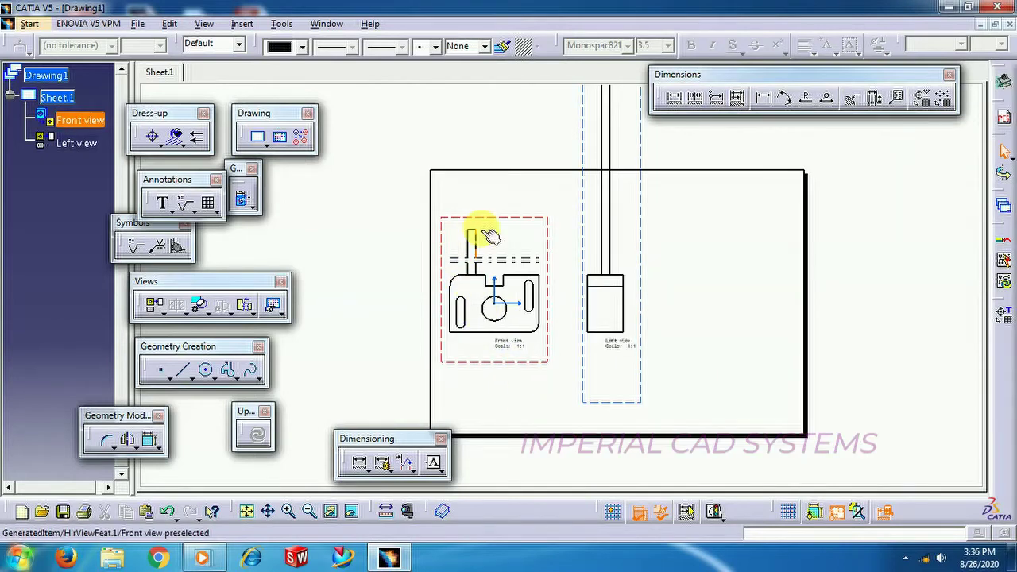
{"action": "middle_click_drag", "start_coordinate": [491, 237], "coordinate": [395, 254]}
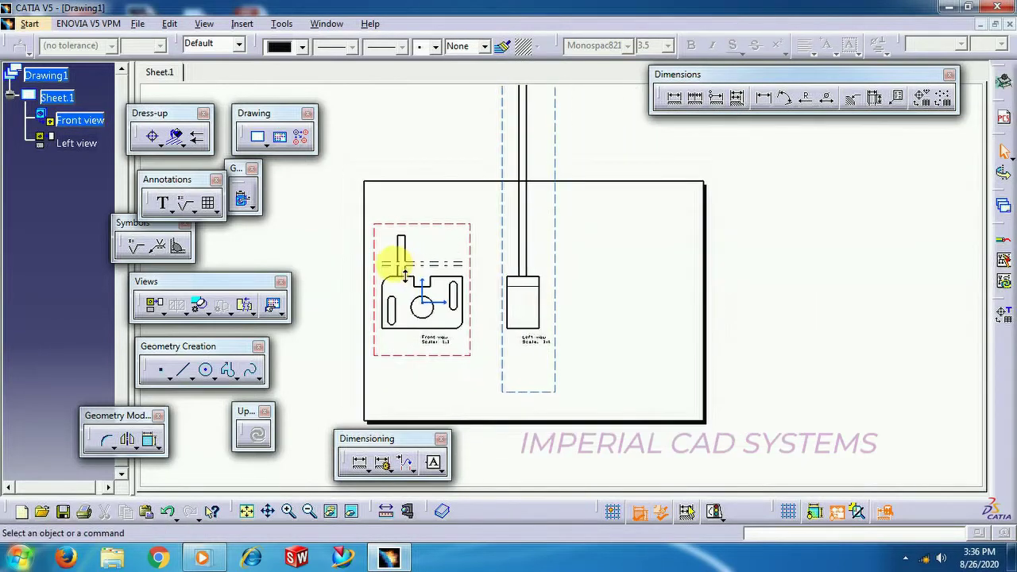
{"action": "mouse_move", "coordinate": [495, 239]}
{"action": "middle_mouse_down"}
{"action": "mouse_move", "coordinate": [513, 281]}
{"action": "mouse_move", "coordinate": [511, 345]}
{"action": "mouse_move", "coordinate": [556, 356]}
{"action": "middle_mouse_up"}
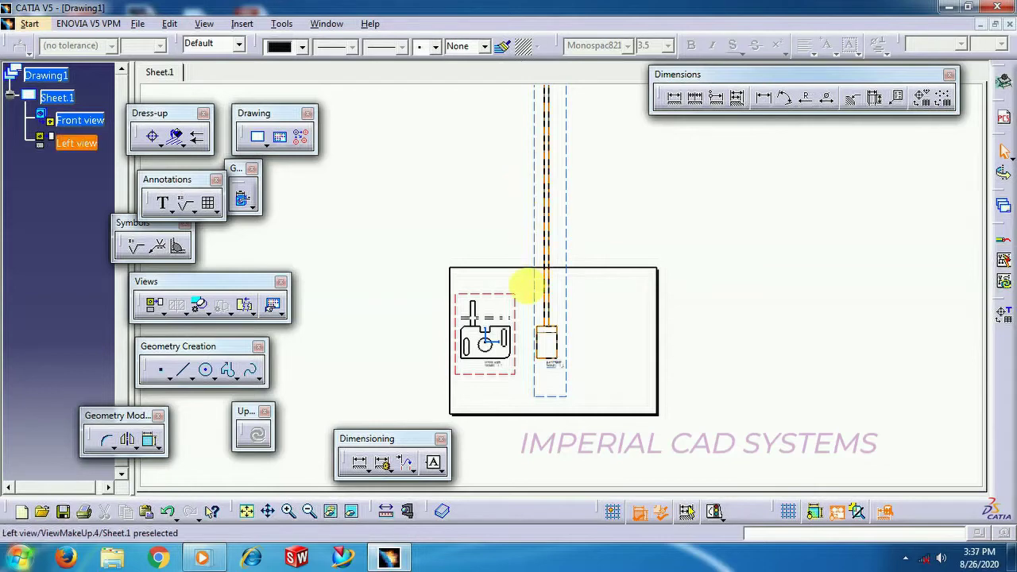
{"action": "middle_click_drag", "start_coordinate": [592, 364], "coordinate": [581, 386]}
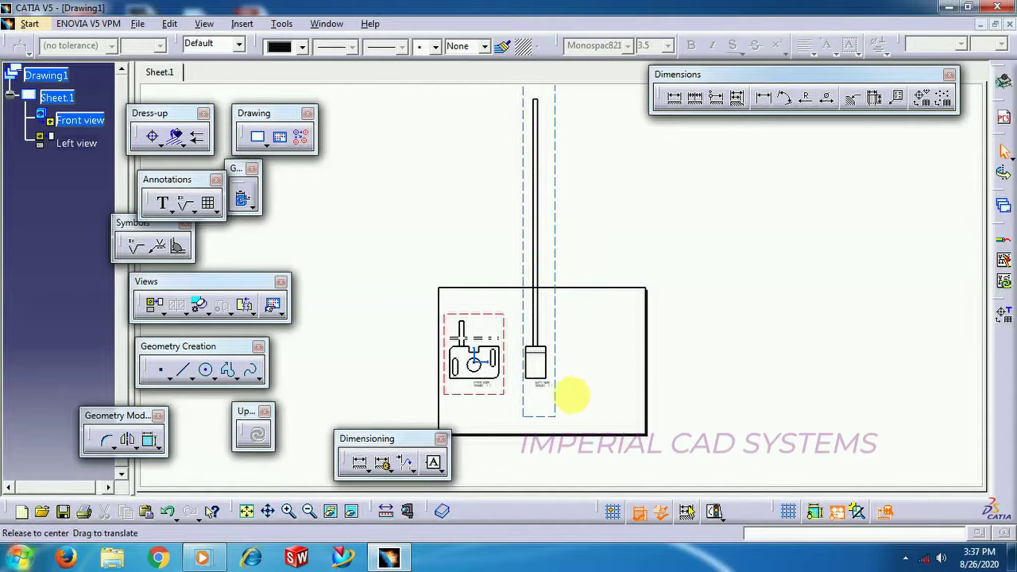
{"action": "mouse_move", "coordinate": [567, 393]}
{"action": "middle_mouse_down"}
{"action": "mouse_move", "coordinate": [551, 360]}
{"action": "mouse_move", "coordinate": [562, 348]}
{"action": "mouse_move", "coordinate": [554, 327]}
{"action": "middle_mouse_up"}
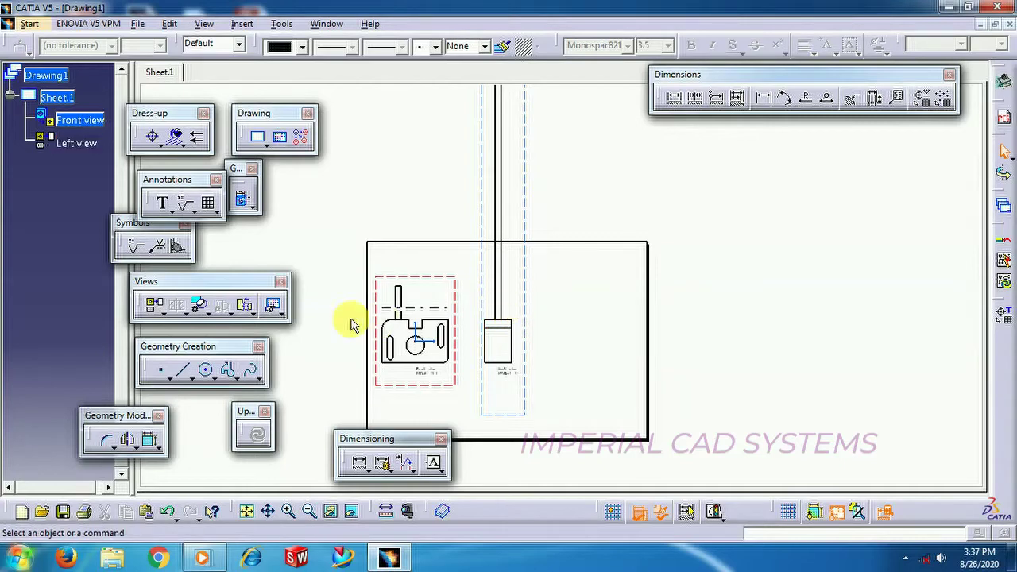
{"action": "left_click", "coordinate": [246, 309]}
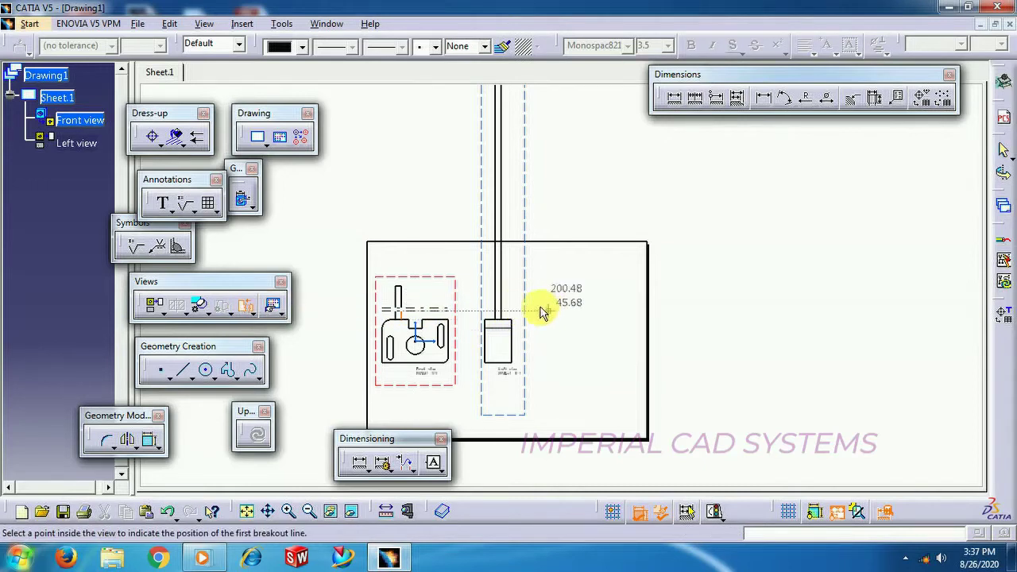
{"action": "middle_click_drag", "start_coordinate": [503, 302], "coordinate": [413, 309], "text": "ctrl"}
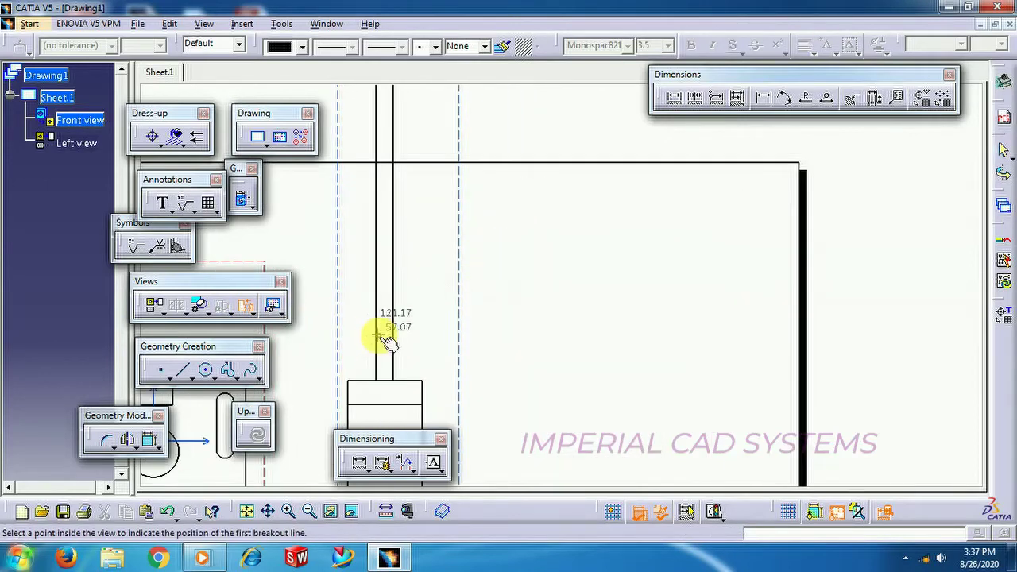
{"action": "left_click", "coordinate": [264, 309]}
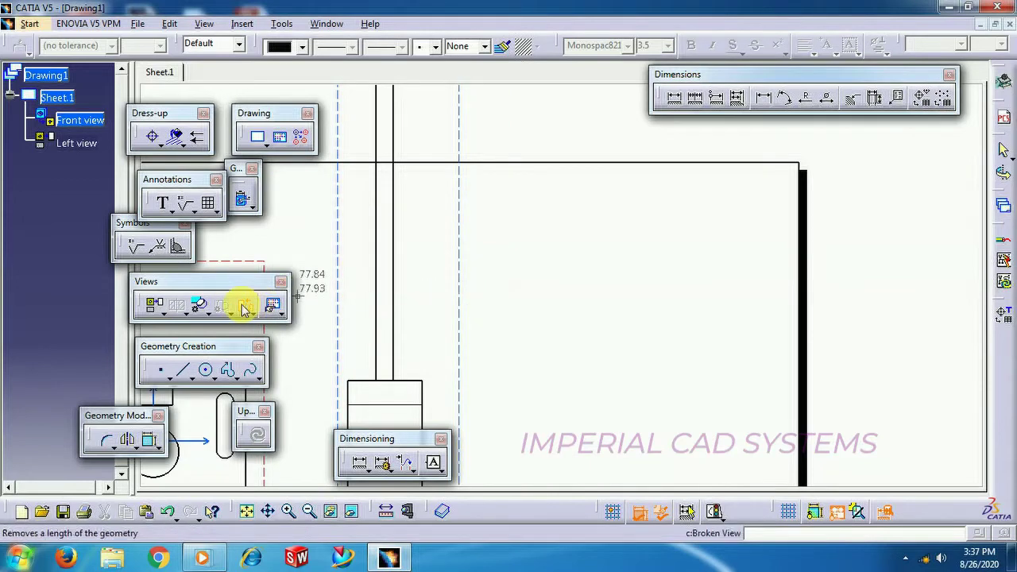
{"action": "mouse_move", "coordinate": [318, 301]}
{"action": "middle_mouse_down"}
{"action": "mouse_move", "coordinate": [501, 279]}
{"action": "mouse_move", "coordinate": [514, 330]}
{"action": "mouse_move", "coordinate": [483, 345]}
{"action": "middle_mouse_up"}
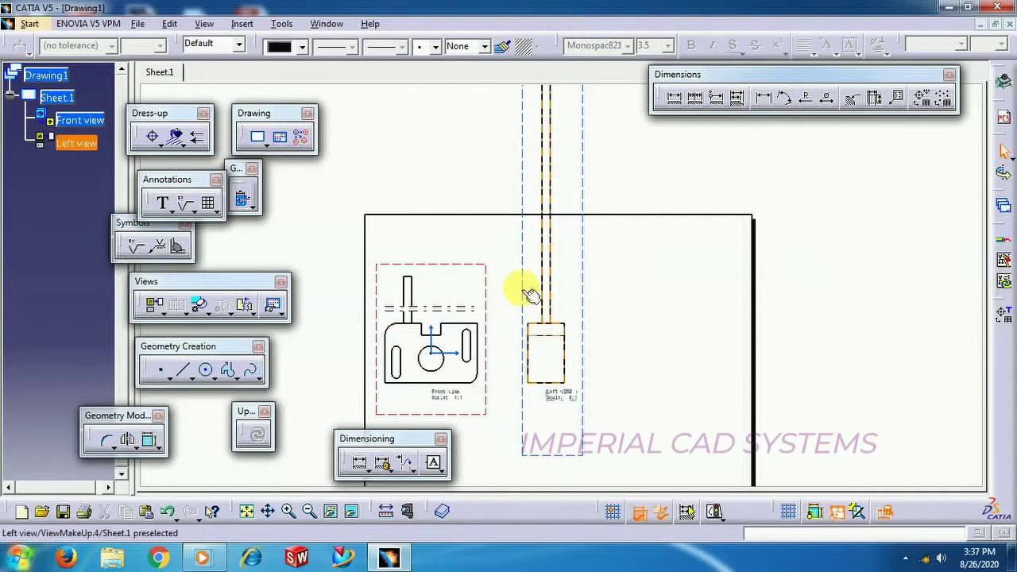
Activate the left view, start a broken view, and place the first horizontal breakout line across the rod just above the plate.
{"action": "left_click", "coordinate": [636, 288]}
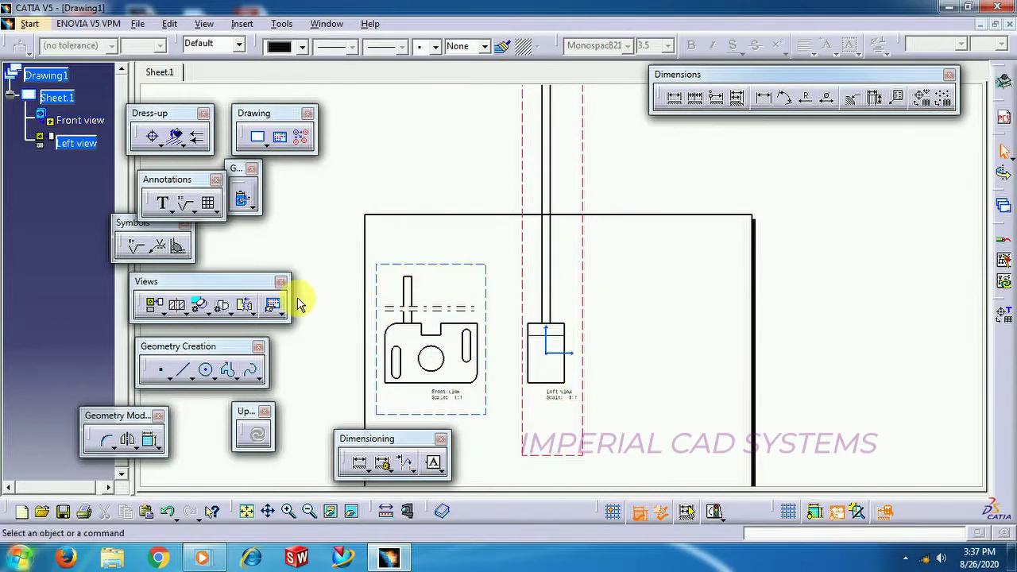
{"action": "left_click", "coordinate": [244, 310]}
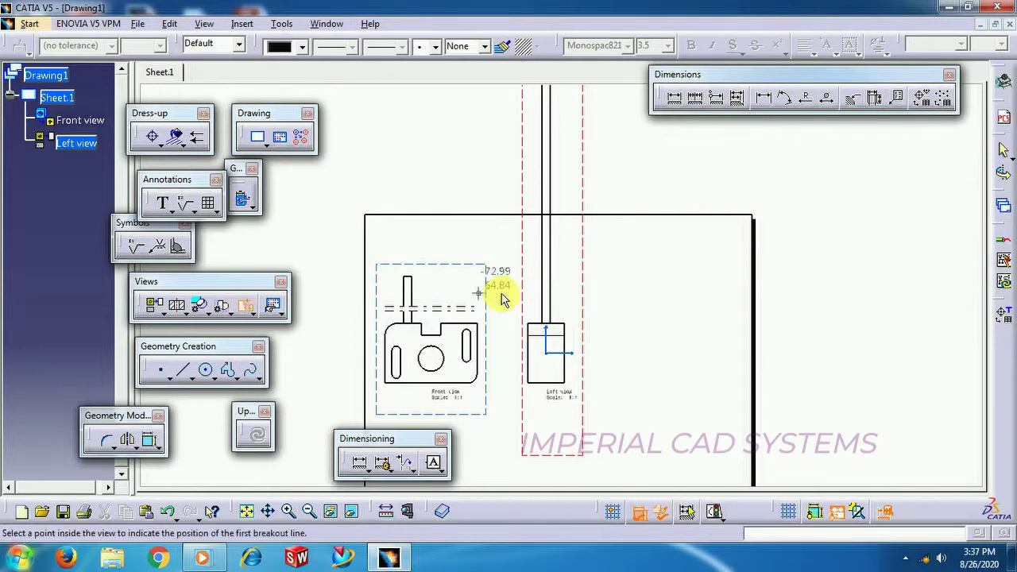
{"action": "left_click", "coordinate": [547, 303]}
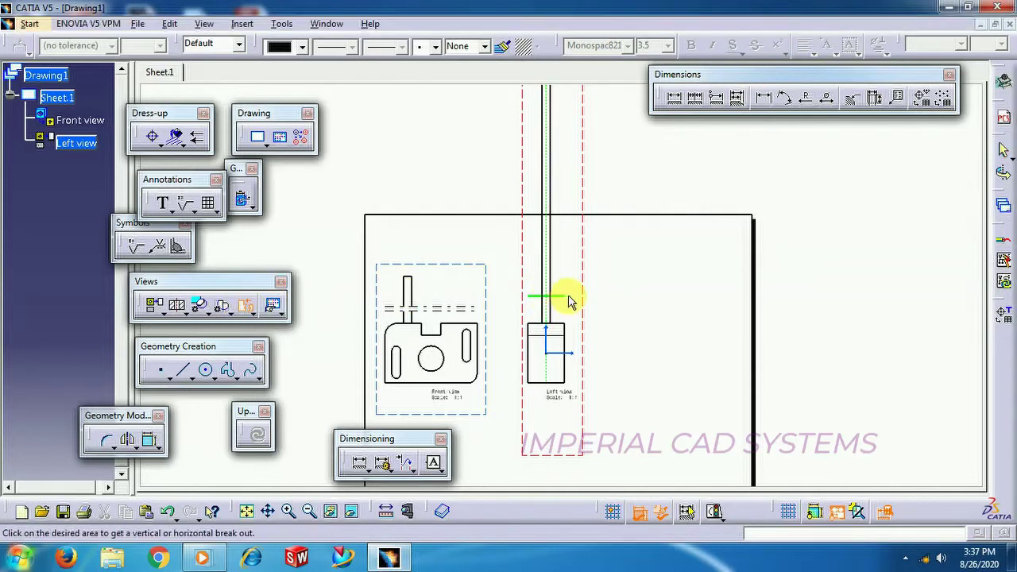
{"action": "left_click", "coordinate": [569, 301]}
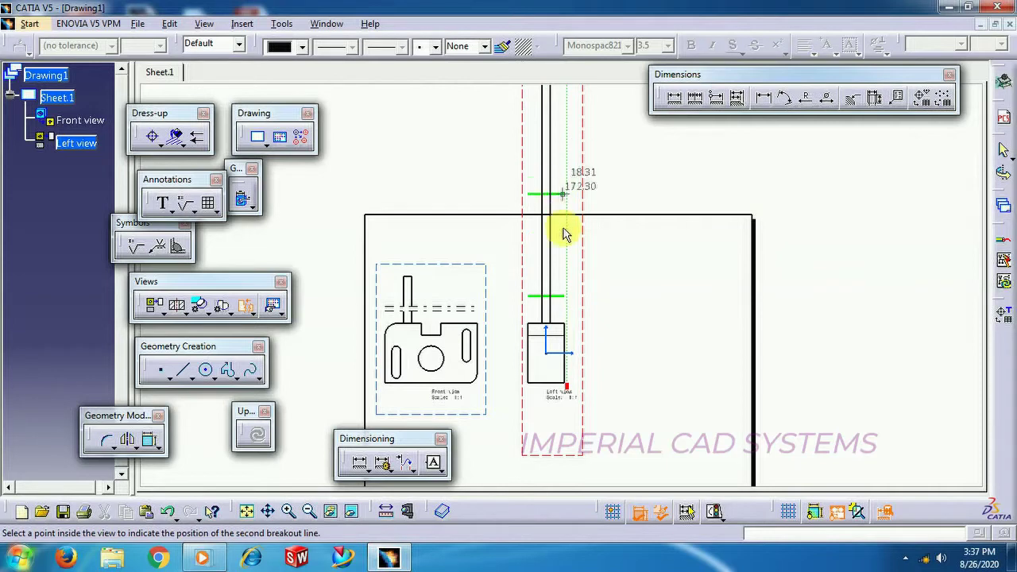
Place the second horizontal breakout line just below the rod's upper end in the left view and generate the broken view.
{"action": "middle_click_drag", "start_coordinate": [572, 220], "coordinate": [540, 509]}
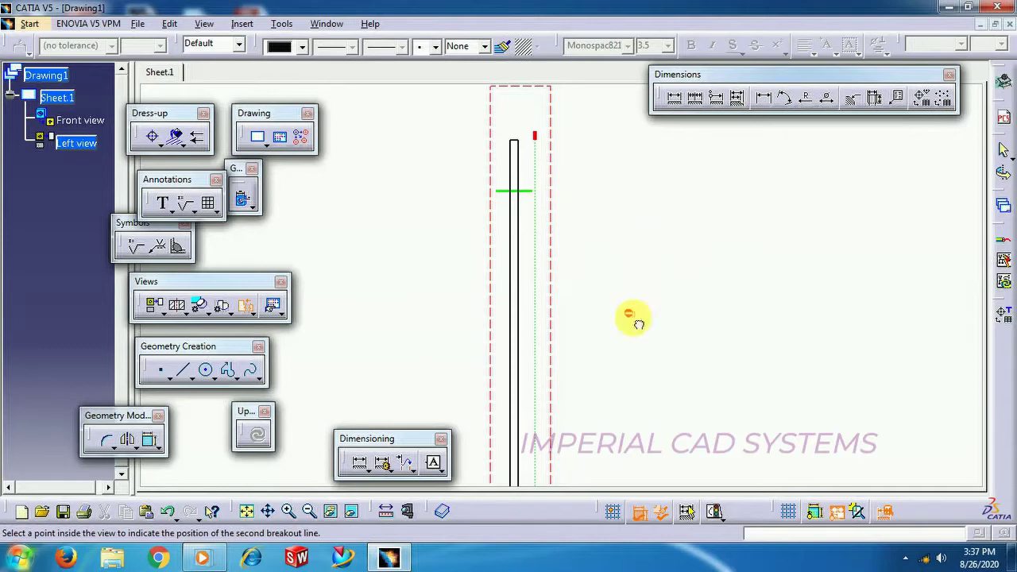
{"action": "left_click", "coordinate": [515, 190]}
{"action": "left_click", "coordinate": [655, 281]}
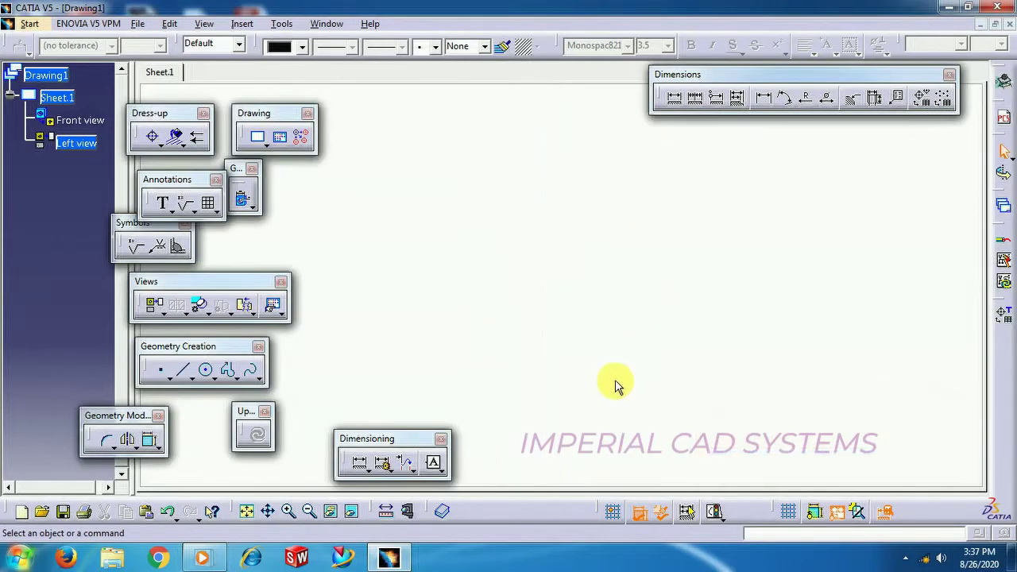
Dimension the rod's full length in the front view, from the plate's upper edge to the rod's end, placing the dimension left of the rod.
{"action": "mouse_move", "coordinate": [618, 386]}
{"action": "middle_mouse_down"}
{"action": "mouse_move", "coordinate": [618, 136]}
{"action": "mouse_move", "coordinate": [611, 263]}
{"action": "mouse_move", "coordinate": [663, 178]}
{"action": "middle_mouse_up"}
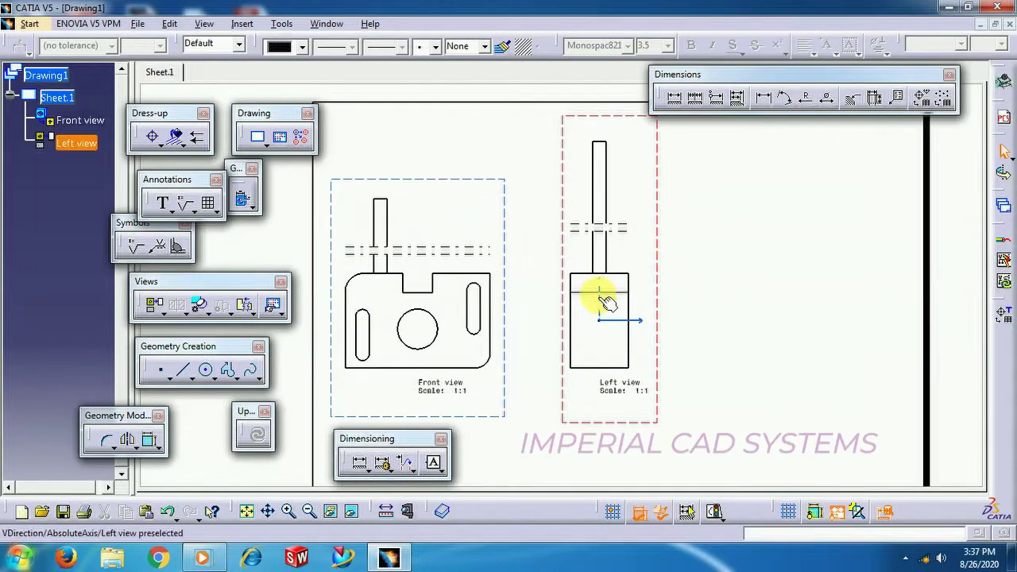
{"action": "mouse_move", "coordinate": [606, 302]}
{"action": "middle_mouse_down"}
{"action": "mouse_move", "coordinate": [680, 329]}
{"action": "mouse_move", "coordinate": [627, 340]}
{"action": "middle_mouse_up"}
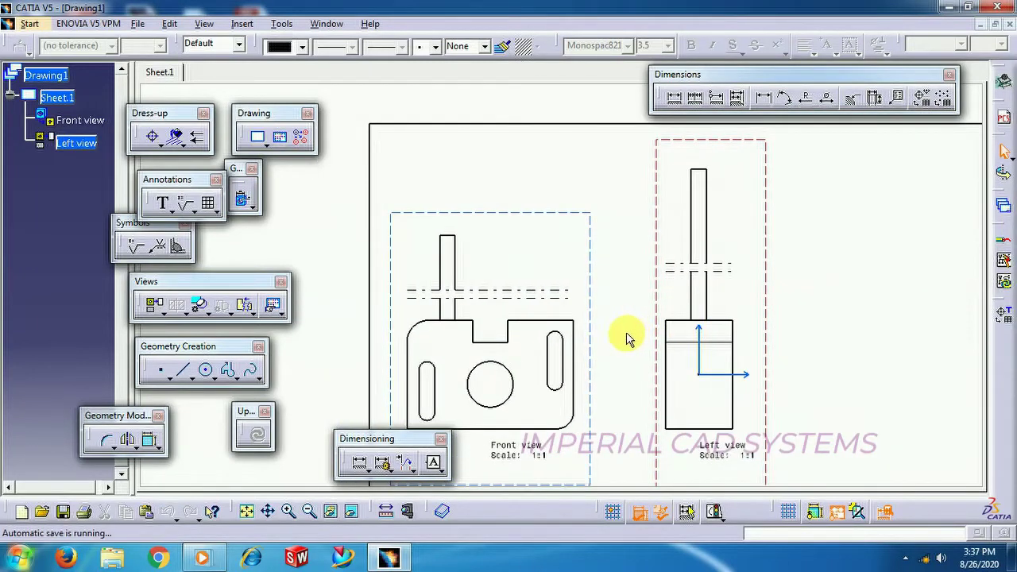
{"action": "mouse_move", "coordinate": [513, 363]}
{"action": "middle_mouse_down"}
{"action": "mouse_move", "coordinate": [527, 336]}
{"action": "mouse_move", "coordinate": [585, 295]}
{"action": "mouse_move", "coordinate": [530, 471]}
{"action": "middle_mouse_up"}
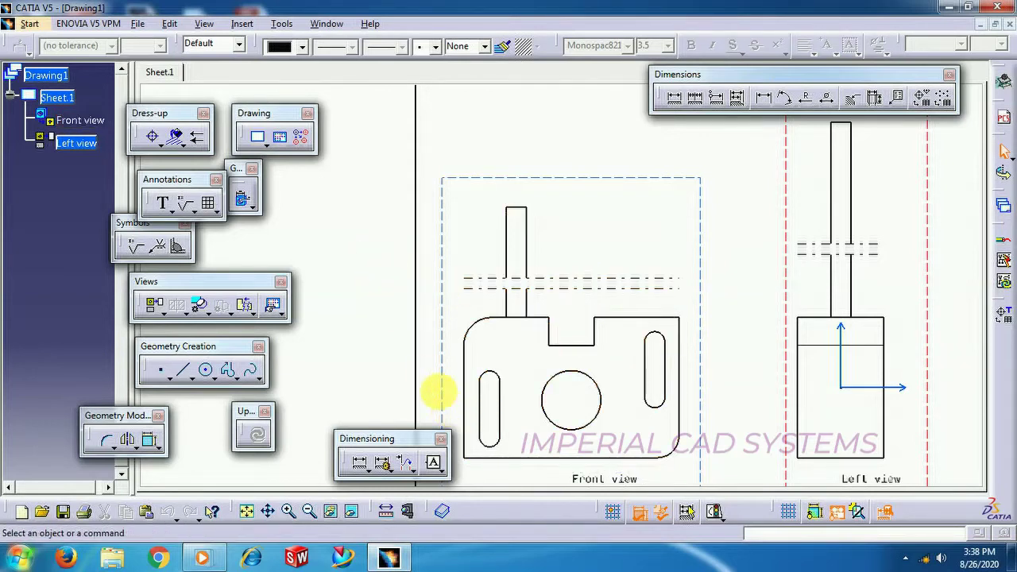
{"action": "mouse_move", "coordinate": [436, 393]}
{"action": "middle_mouse_down"}
{"action": "mouse_move", "coordinate": [420, 370]}
{"action": "mouse_move", "coordinate": [434, 348]}
{"action": "middle_mouse_up"}
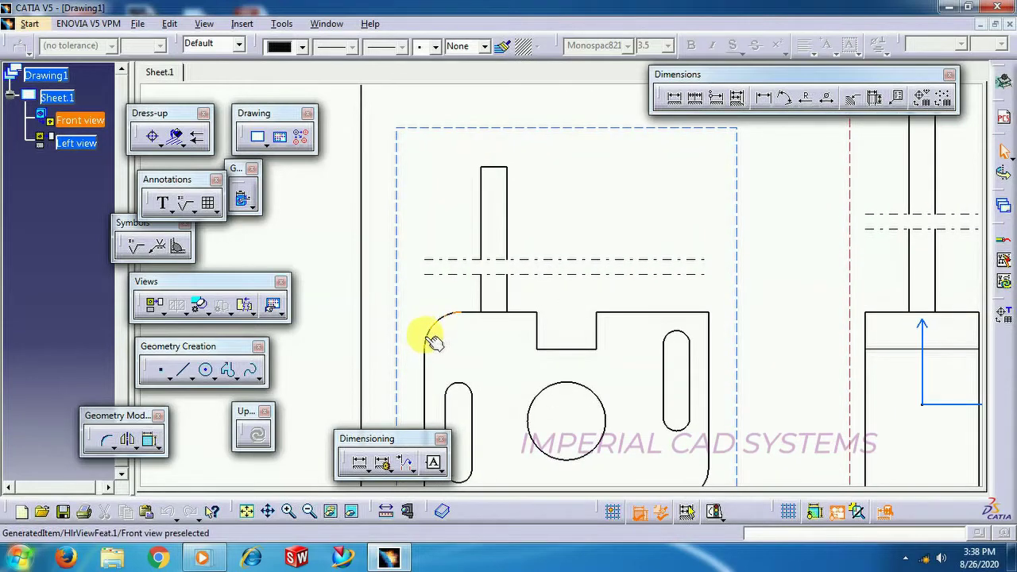
{"action": "left_click", "coordinate": [361, 467]}
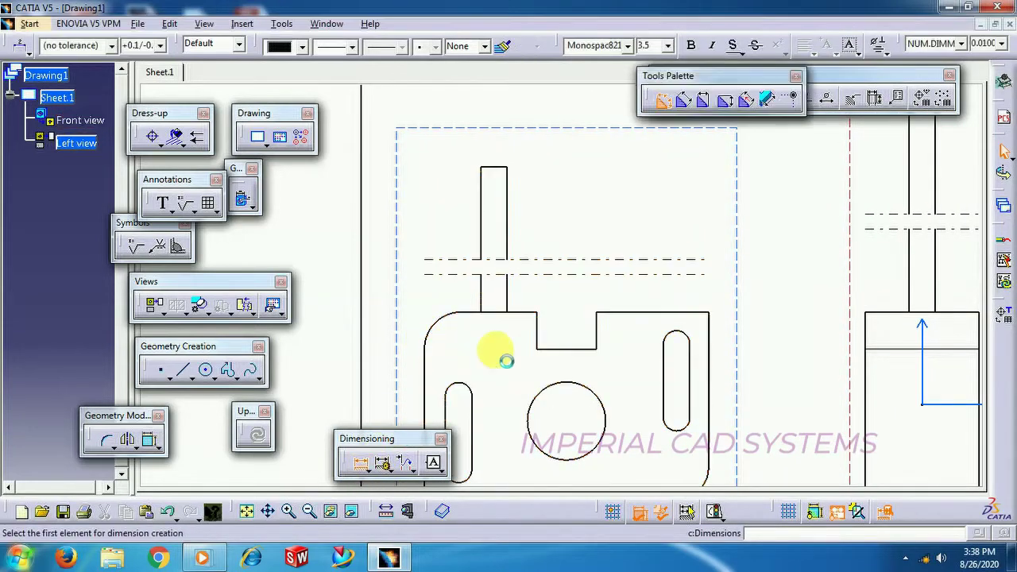
{"action": "left_click", "coordinate": [526, 313]}
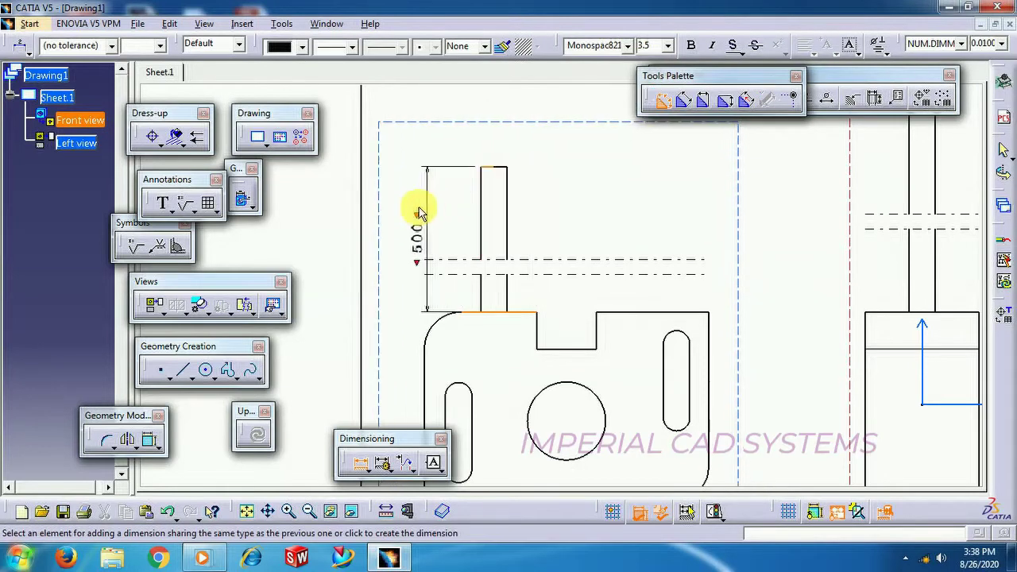
{"action": "left_click", "coordinate": [399, 254]}
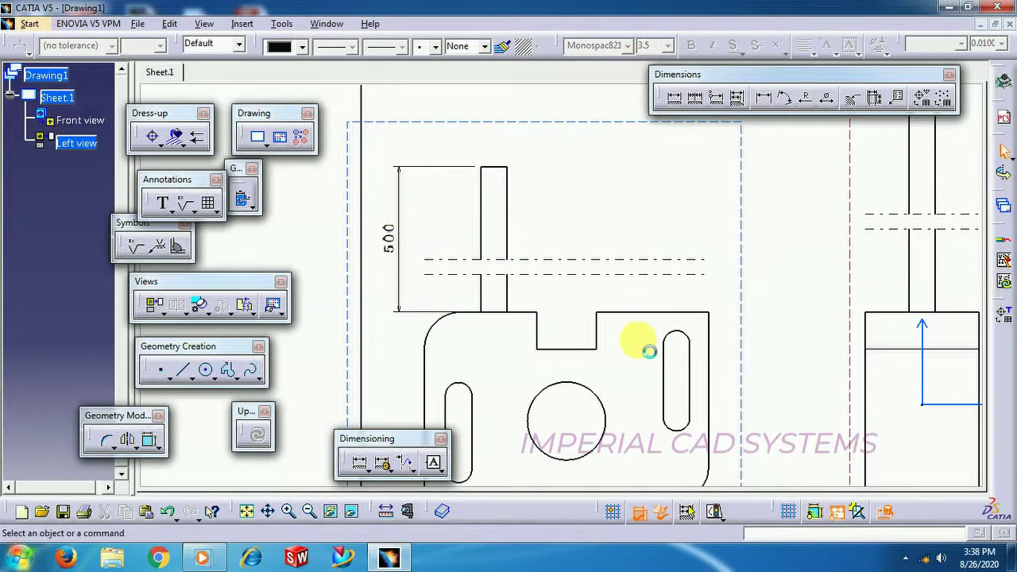
Dimension the rod's full length in the left view, placing the dimension to the right of the rod.
{"action": "mouse_move", "coordinate": [642, 341]}
{"action": "middle_mouse_down"}
{"action": "mouse_move", "coordinate": [379, 418]}
{"action": "mouse_move", "coordinate": [345, 402]}
{"action": "middle_mouse_up"}
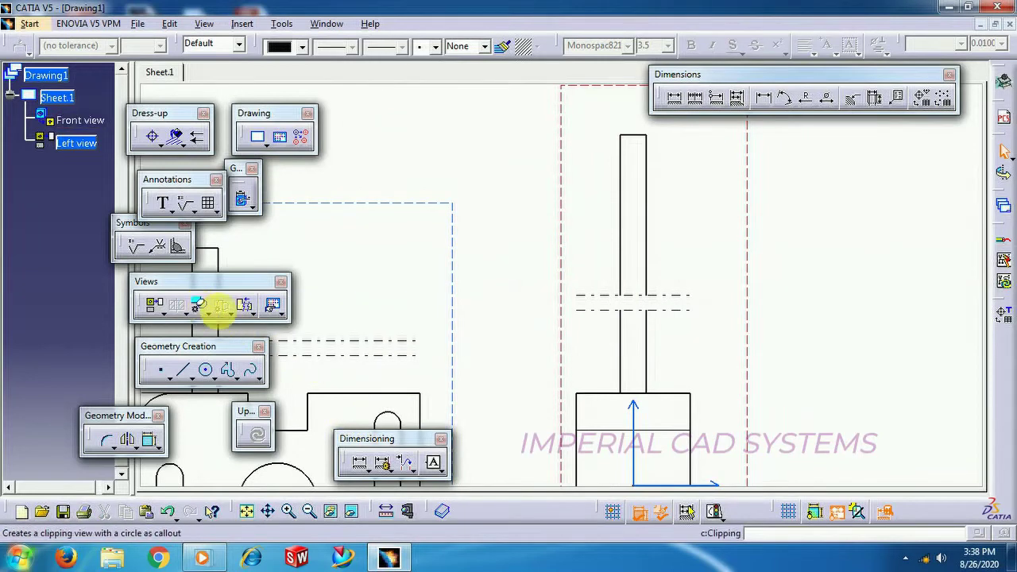
{"action": "left_click", "coordinate": [245, 305]}
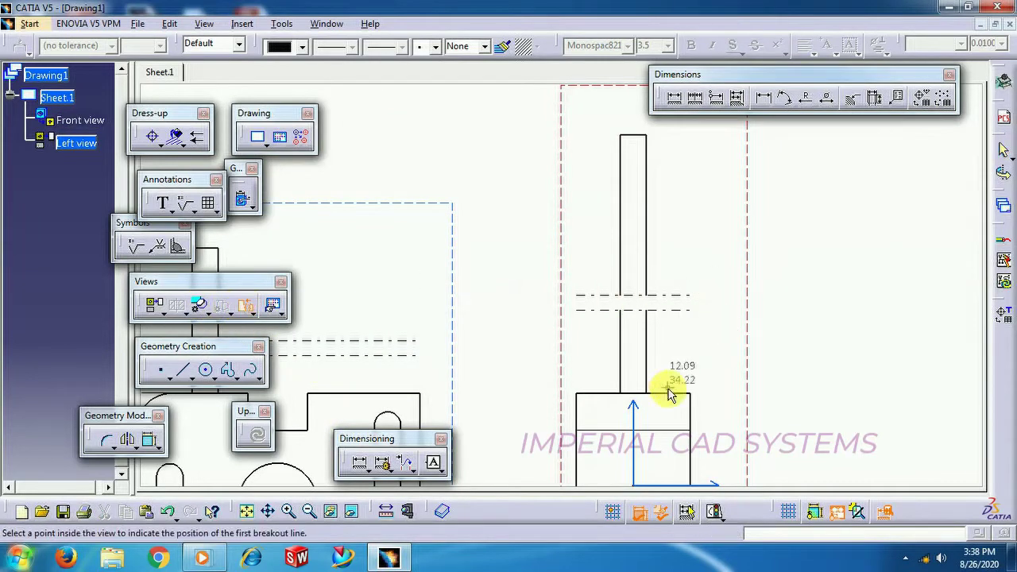
{"action": "left_click", "coordinate": [361, 462]}
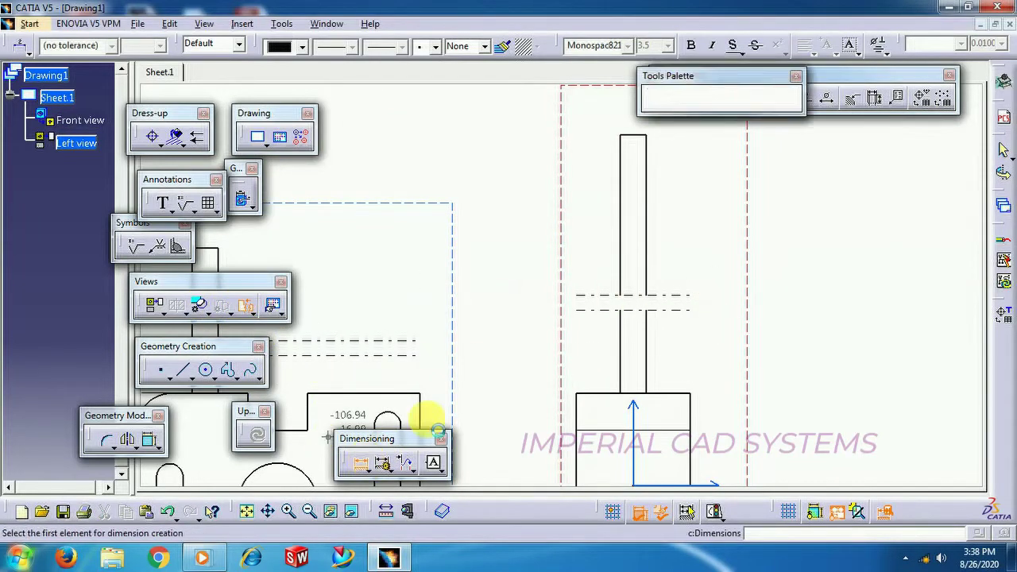
{"action": "left_click", "coordinate": [661, 393]}
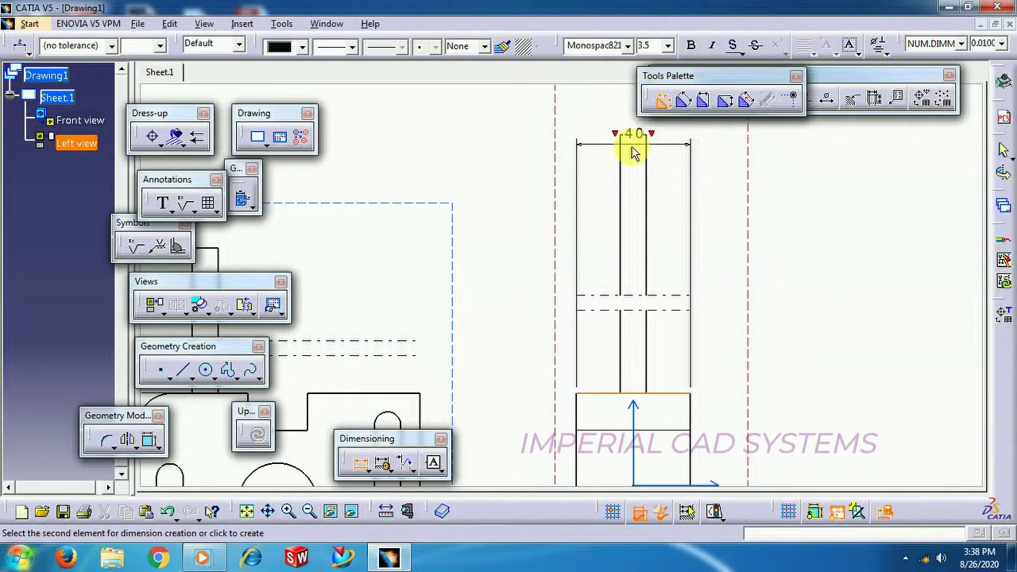
{"action": "left_click", "coordinate": [660, 144]}
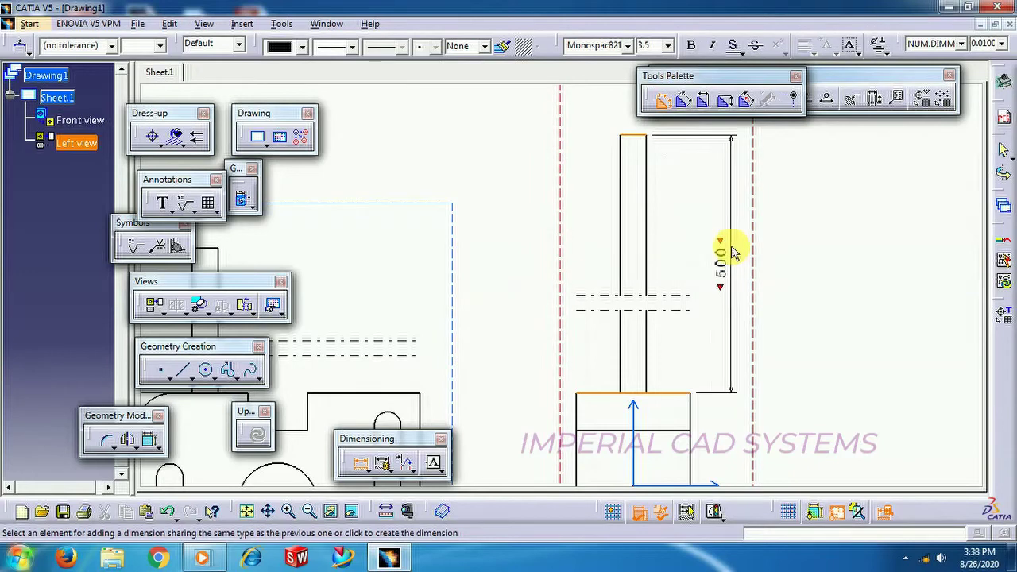
{"action": "left_click", "coordinate": [720, 246]}
{"action": "left_click", "coordinate": [552, 238]}
{"action": "scroll", "coordinate": [554, 242], "scroll_direction": "down", "scroll_amount": 5}
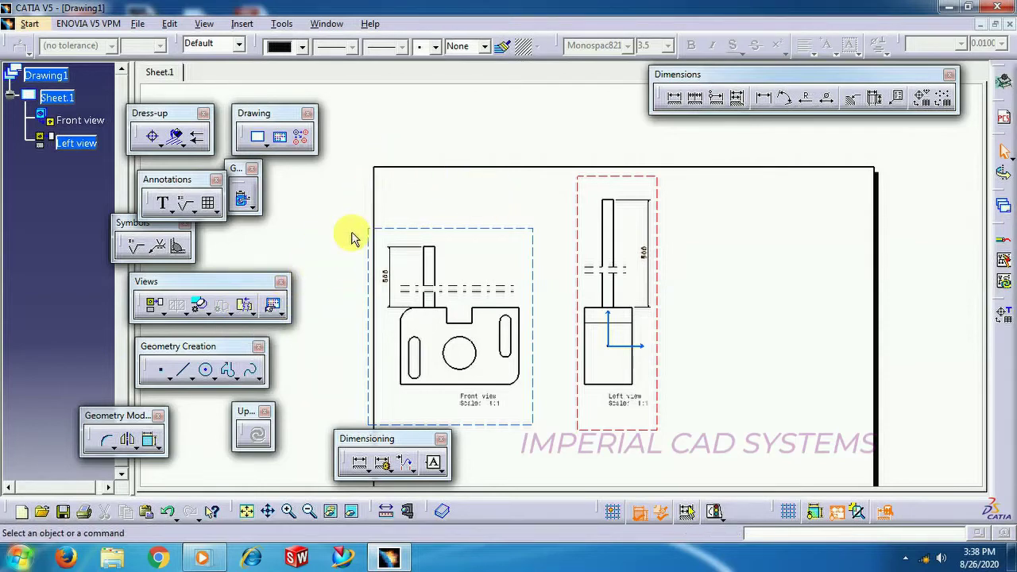
Undo the rod length dimensions in the front and left views.
{"action": "key", "text": "ctrl+z"}
{"action": "key", "text": "ctrl+z"}
{"action": "key", "text": "ctrl+z"}
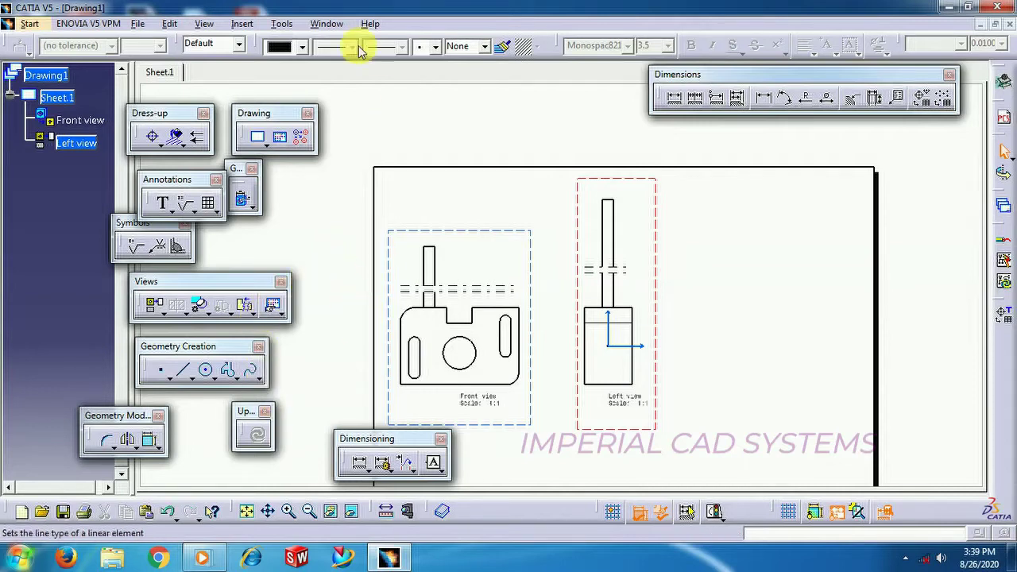
Switch to Part1.CATPart and delete the long rod, Pad.2, together with its aggregated elements.
{"action": "left_click", "coordinate": [327, 23]}
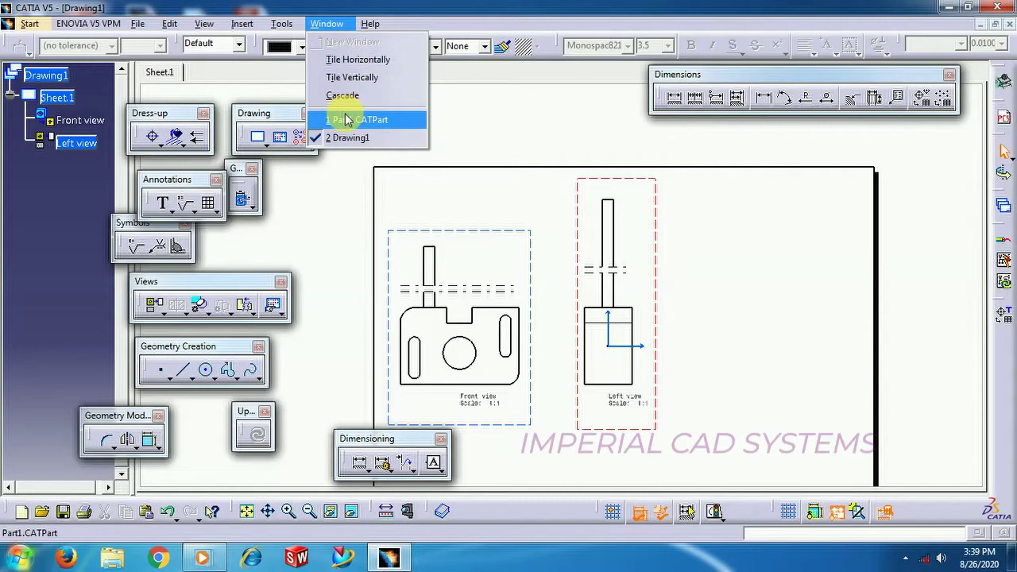
{"action": "left_click", "coordinate": [346, 119]}
{"action": "right_click", "coordinate": [371, 242]}
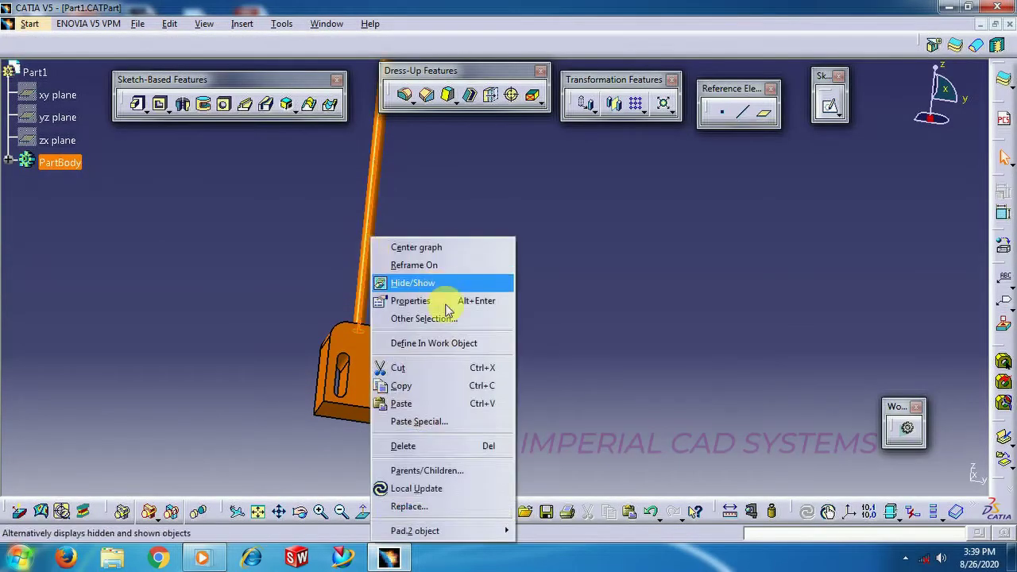
{"action": "left_click", "coordinate": [456, 446]}
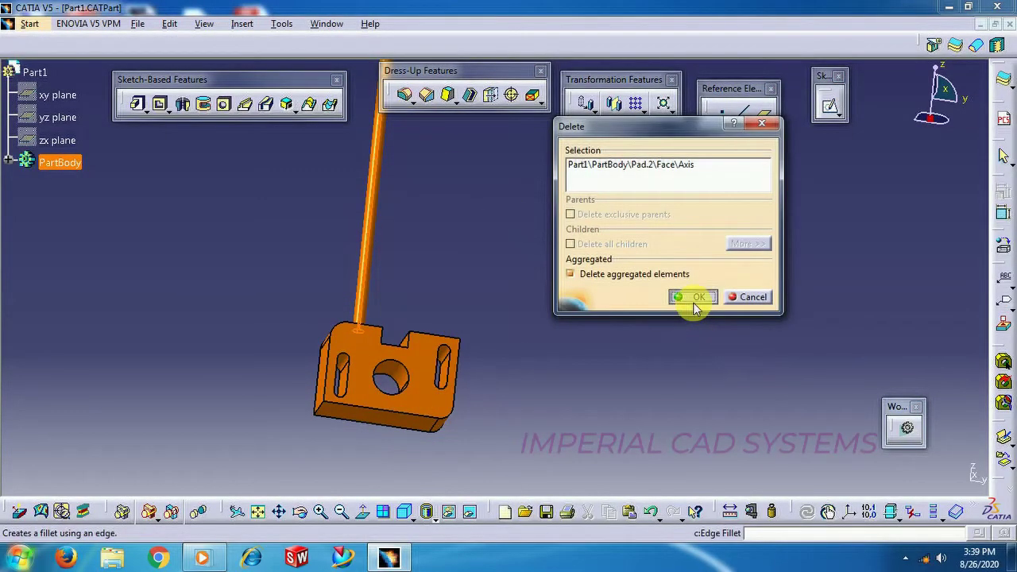
{"action": "left_click", "coordinate": [696, 308]}
Switch to Drawing1 and update the sheet so its views match the part without the rod.
{"action": "left_click", "coordinate": [324, 23]}
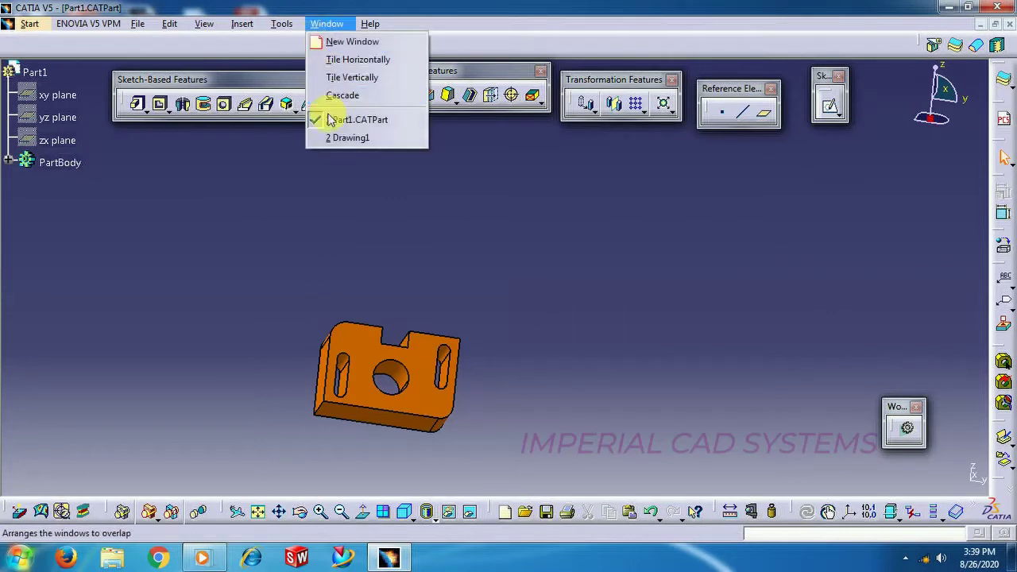
{"action": "left_click", "coordinate": [333, 136]}
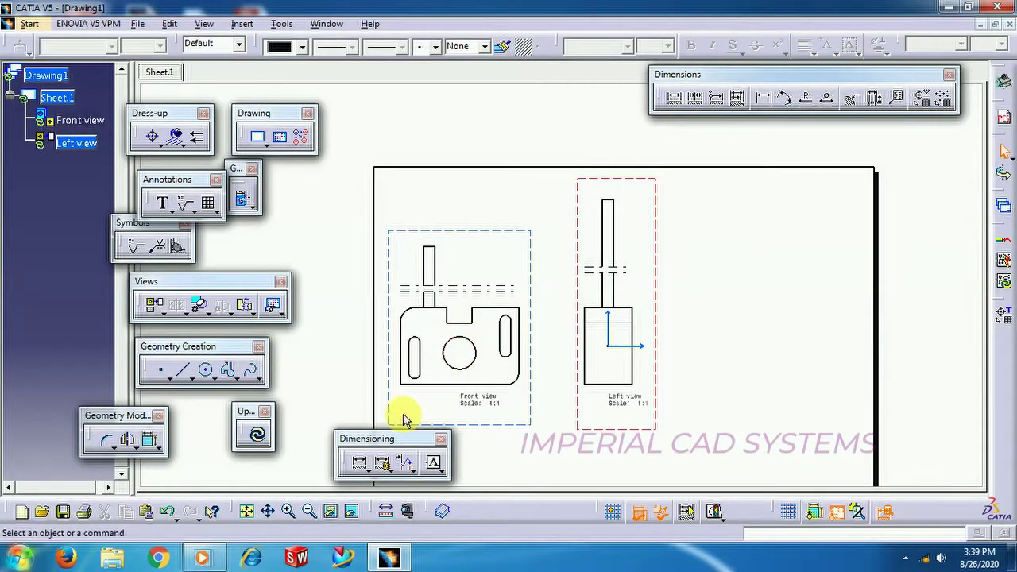
{"action": "left_click", "coordinate": [257, 433]}
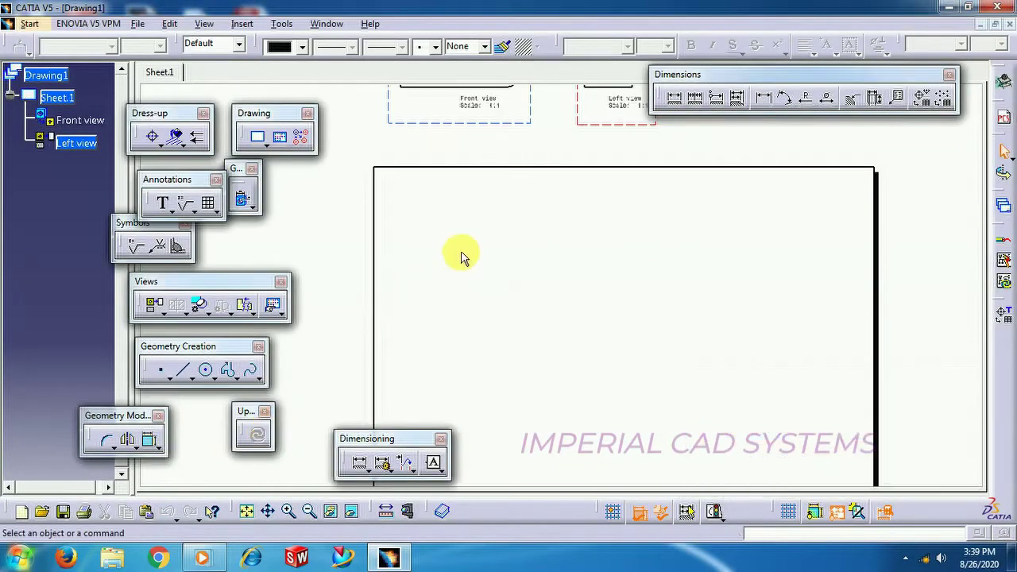
Activate the front view, move it back onto the sheet and delete its broken-view lines.
{"action": "double_click", "coordinate": [483, 125]}
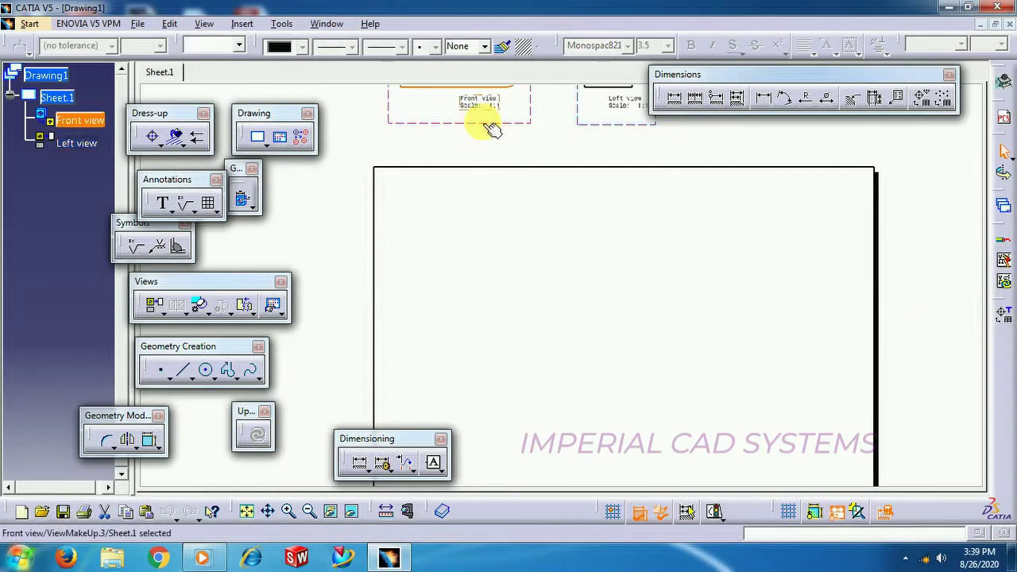
{"action": "mouse_move", "coordinate": [483, 130]}
{"action": "left_mouse_down"}
{"action": "mouse_move", "coordinate": [501, 345]}
{"action": "mouse_move", "coordinate": [542, 364]}
{"action": "left_mouse_up"}
{"action": "right_click", "coordinate": [499, 263]}
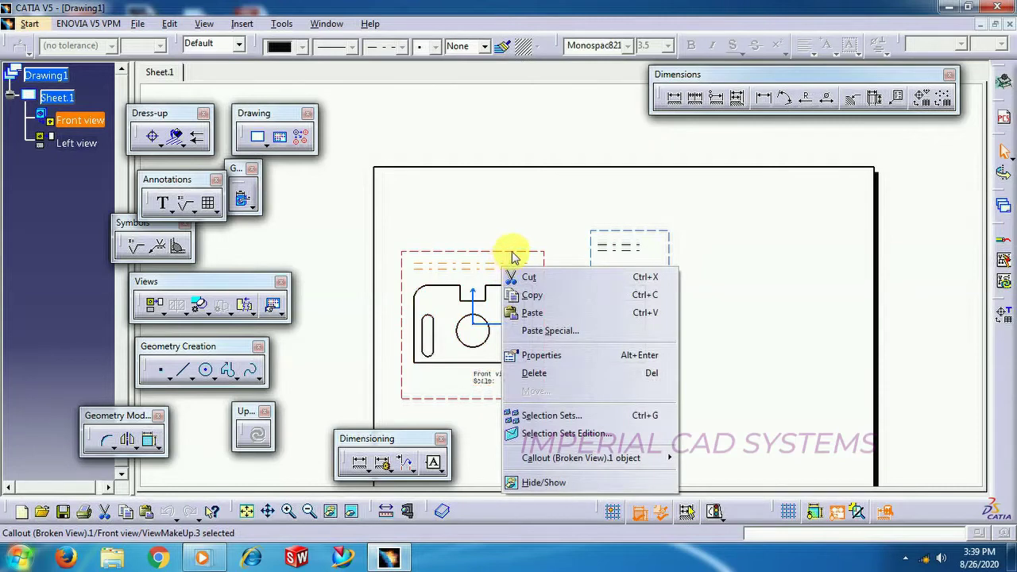
{"action": "left_click", "coordinate": [557, 376]}
Delete the left view and the front view from Sheet.1.
{"action": "middle_click_drag", "start_coordinate": [454, 249], "coordinate": [390, 167]}
{"action": "left_click_drag", "start_coordinate": [386, 148], "coordinate": [688, 401]}
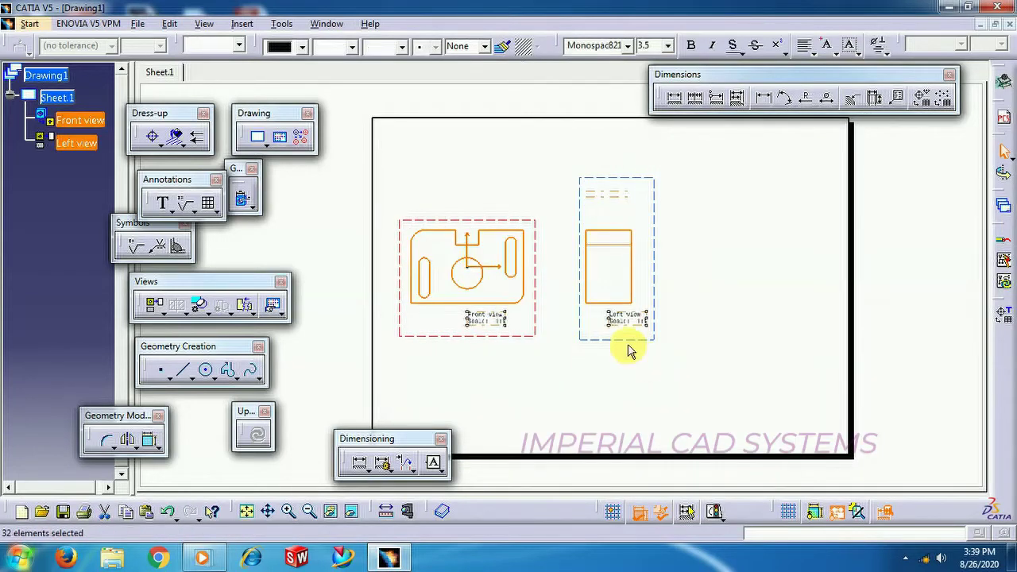
{"action": "right_click", "coordinate": [637, 352]}
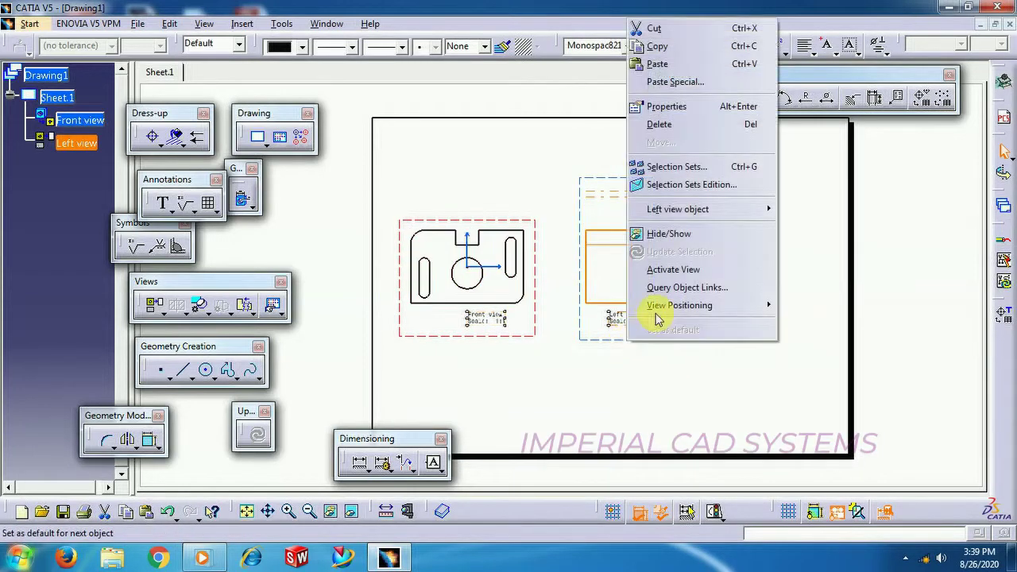
{"action": "left_click", "coordinate": [651, 124]}
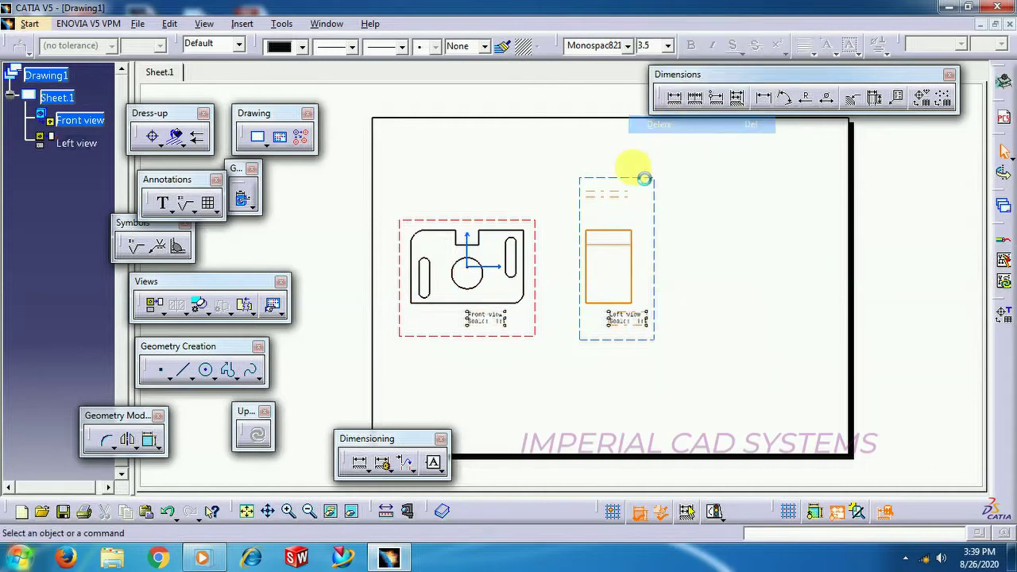
{"action": "right_click", "coordinate": [471, 341]}
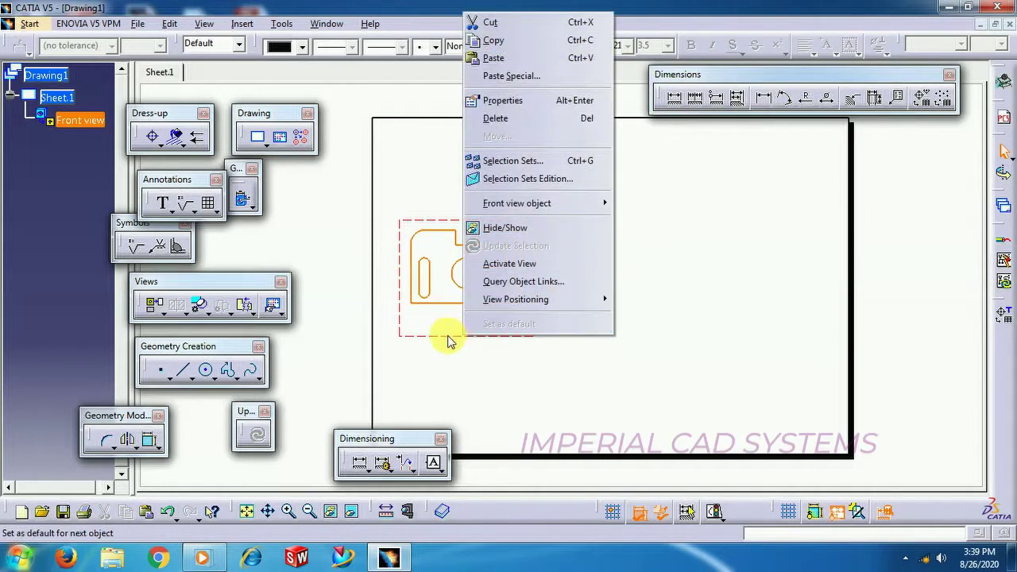
{"action": "left_click", "coordinate": [444, 353]}
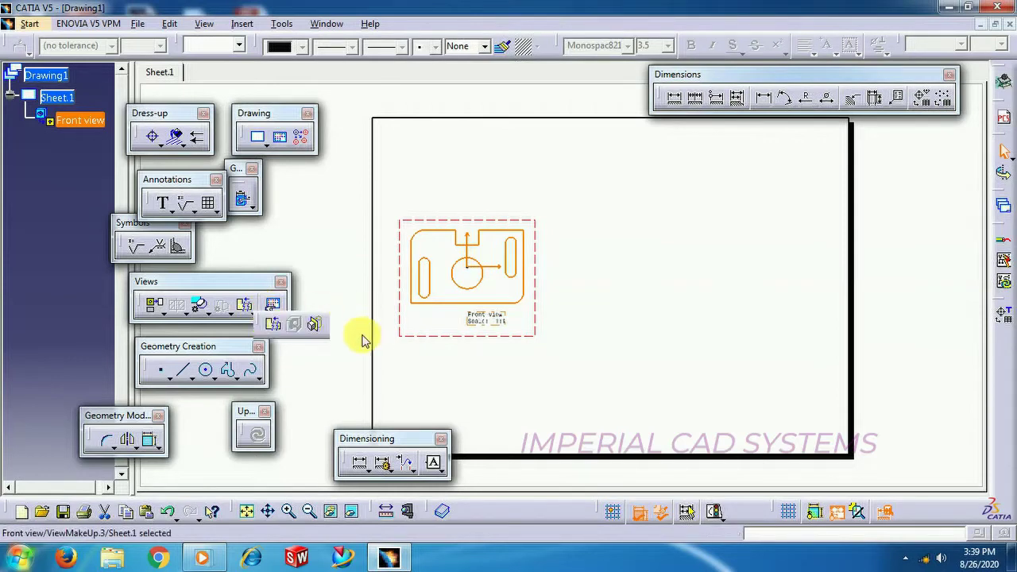
{"action": "right_click", "coordinate": [433, 337]}
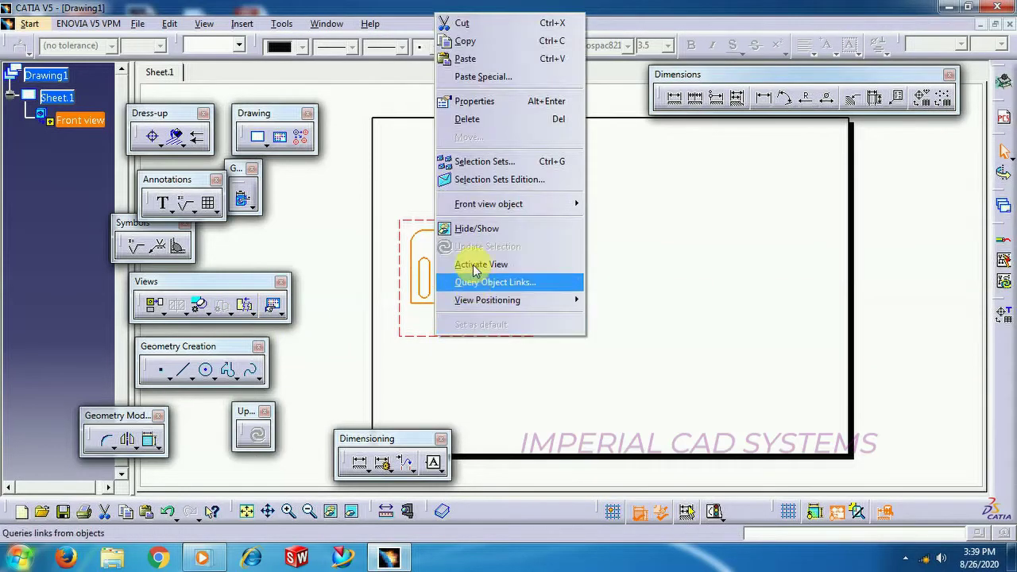
{"action": "left_click", "coordinate": [467, 119]}
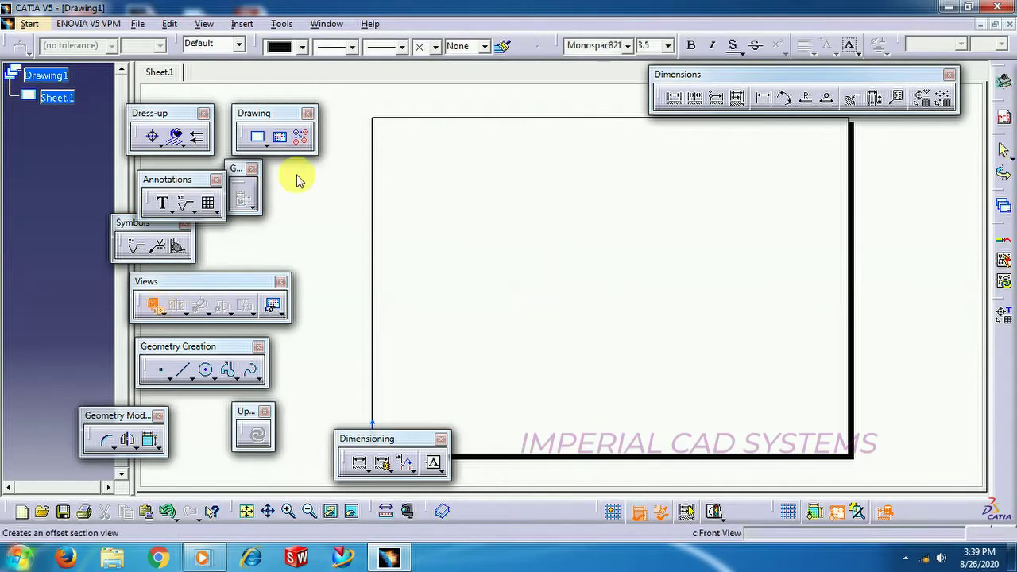
Create a new front view from the plate's slotted front face in Part1.CATPart and position it near the sheet's upper-left corner.
{"action": "left_click", "coordinate": [334, 26]}
{"action": "left_click", "coordinate": [353, 119]}
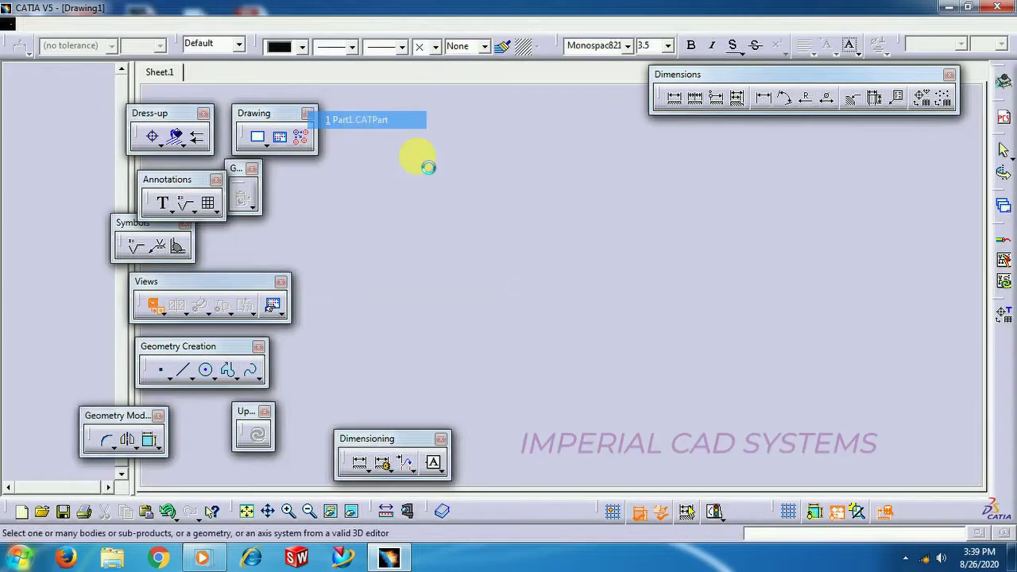
{"action": "left_click", "coordinate": [423, 397]}
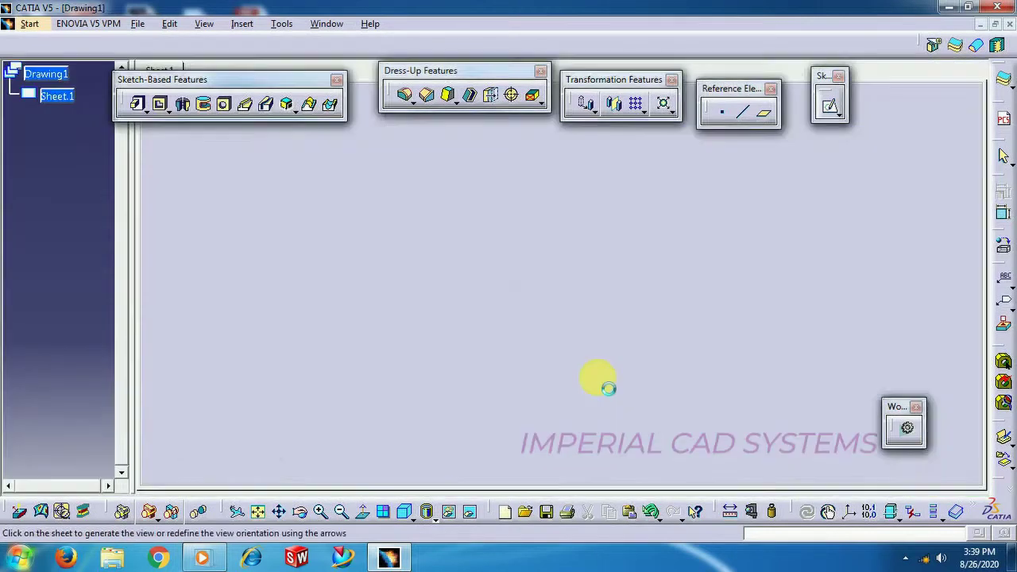
{"action": "left_click", "coordinate": [785, 212]}
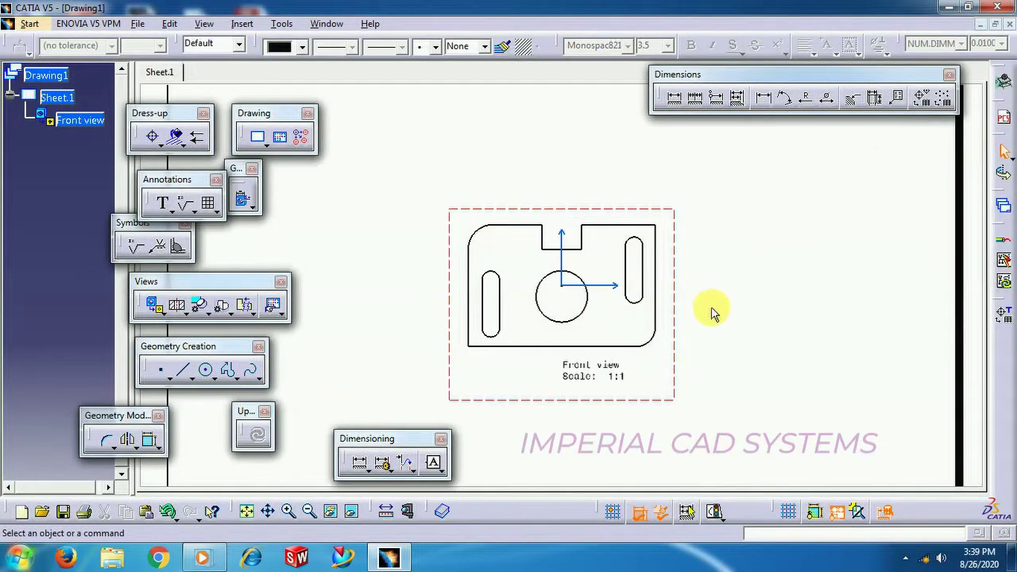
{"action": "middle_click_drag", "start_coordinate": [710, 311], "coordinate": [609, 312]}
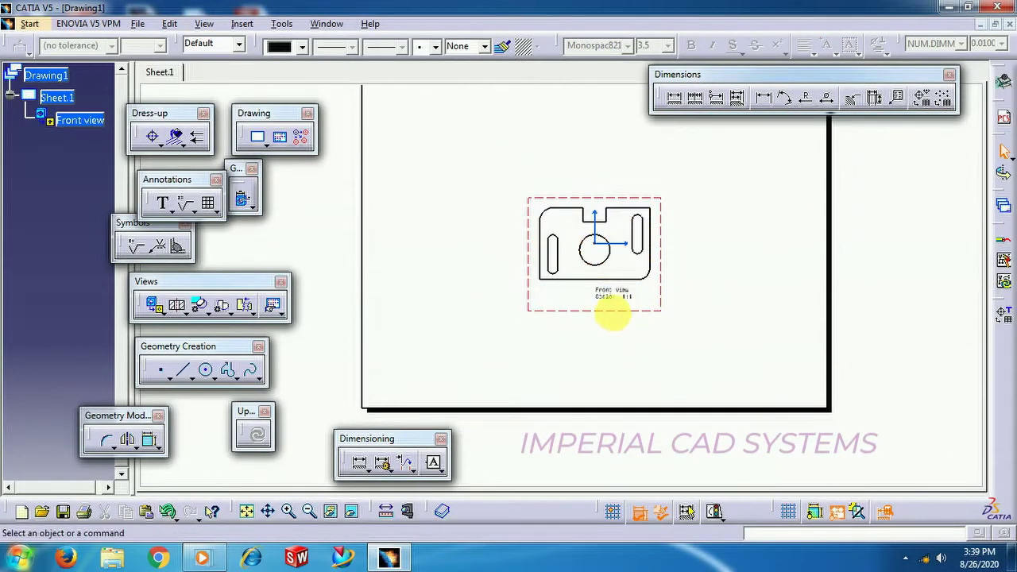
{"action": "left_click_drag", "start_coordinate": [608, 310], "coordinate": [514, 232]}
{"action": "middle_click_drag", "start_coordinate": [517, 309], "coordinate": [504, 381]}
{"action": "left_click", "coordinate": [504, 338]}
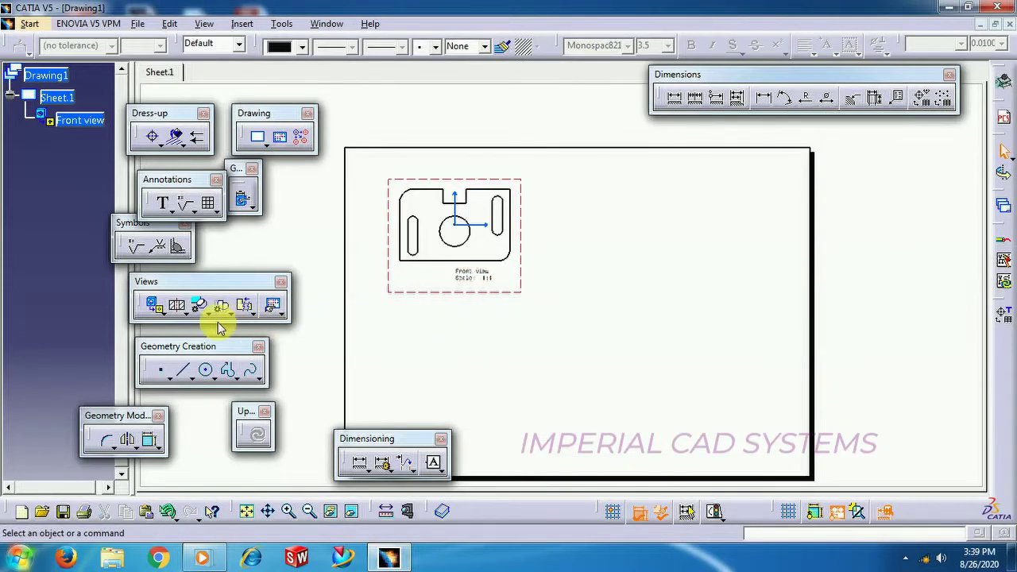
Project a left view from the front view and place it to the right of it.
{"action": "left_click", "coordinate": [167, 314]}
{"action": "left_click", "coordinate": [247, 324]}
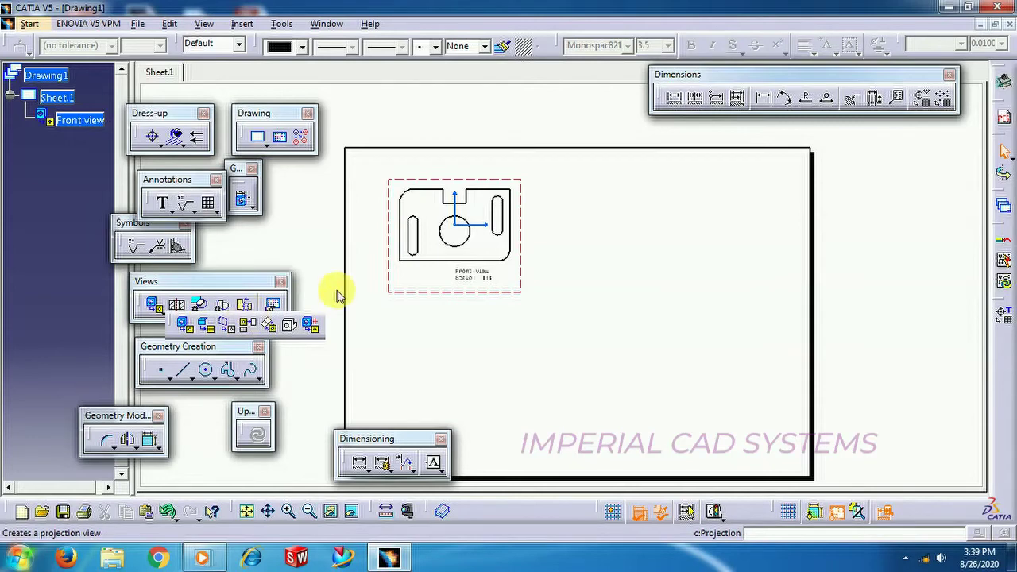
{"action": "left_click", "coordinate": [602, 251]}
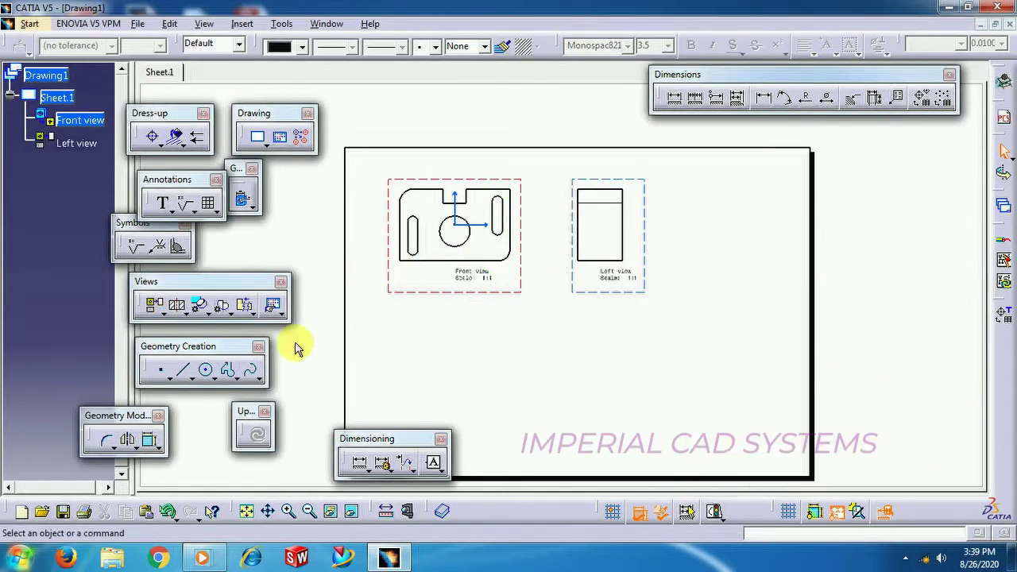
Sketch a closed four-sided breakout profile about 76 mm wide around the front view's left half, with one side through the hole's centre.
{"action": "left_click", "coordinate": [249, 309]}
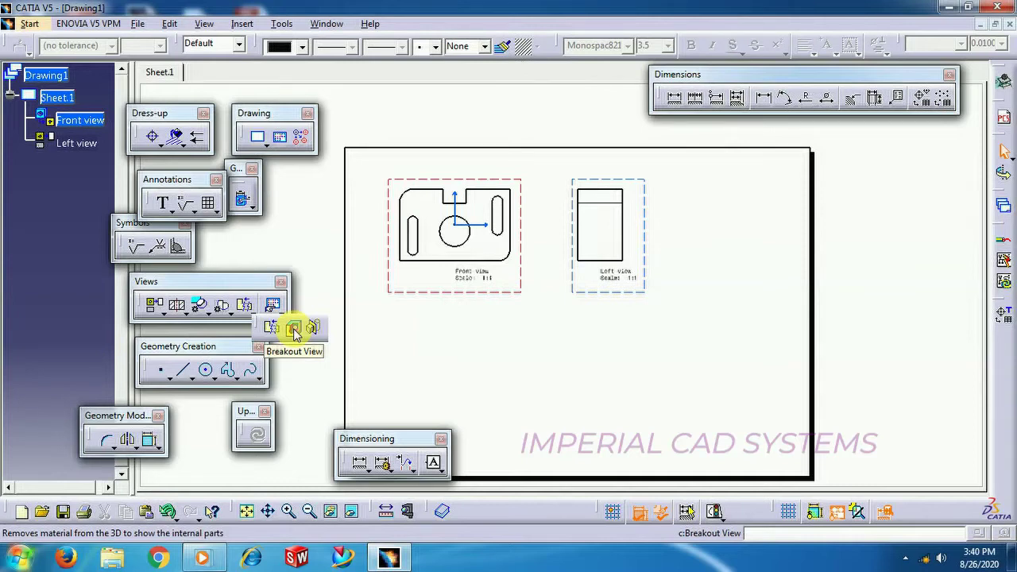
{"action": "left_click", "coordinate": [294, 328]}
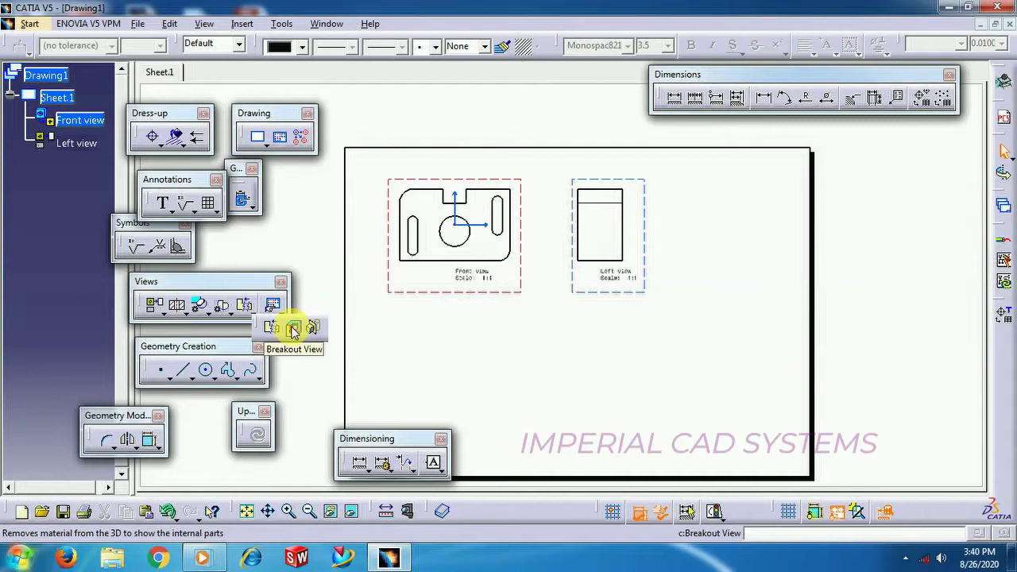
{"action": "left_click", "coordinate": [293, 329]}
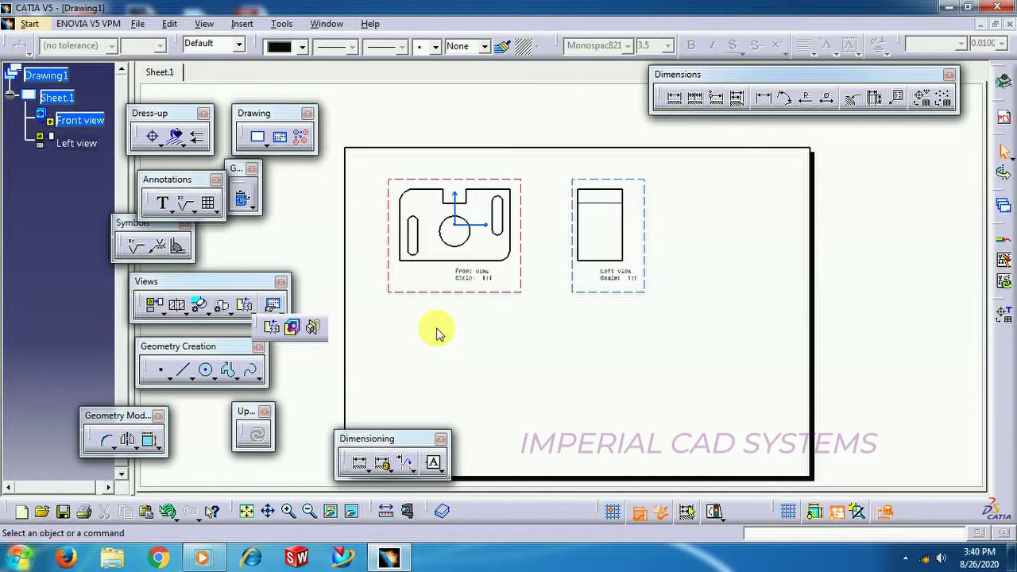
{"action": "left_click", "coordinate": [295, 331]}
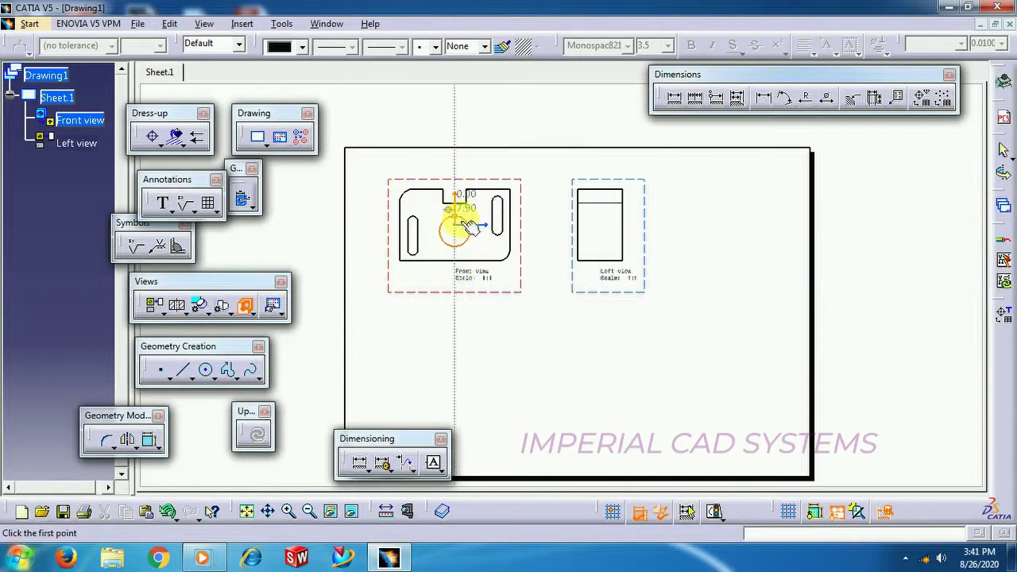
{"action": "left_click", "coordinate": [369, 169]}
{"action": "left_click", "coordinate": [369, 278]}
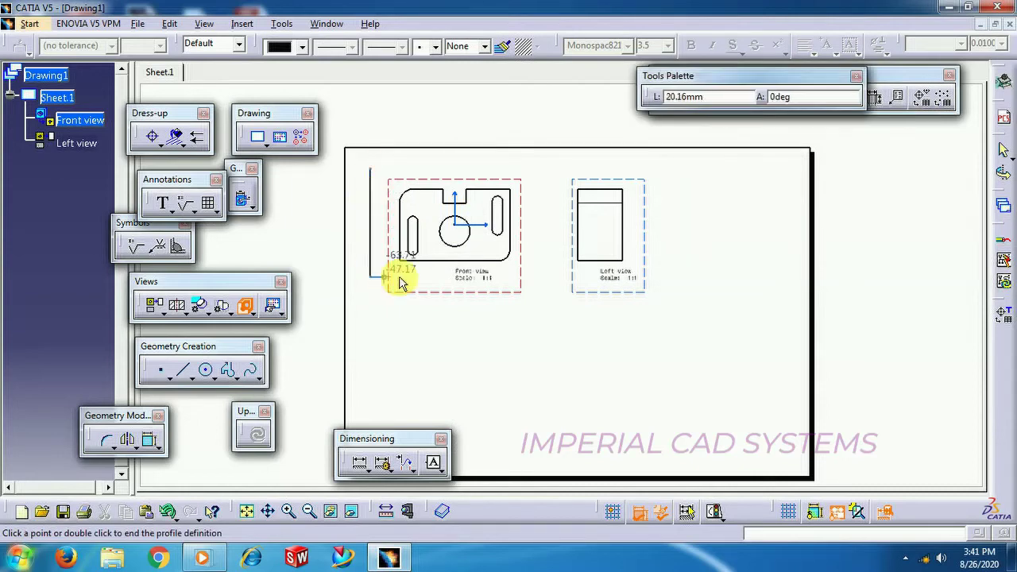
{"action": "left_click", "coordinate": [454, 278]}
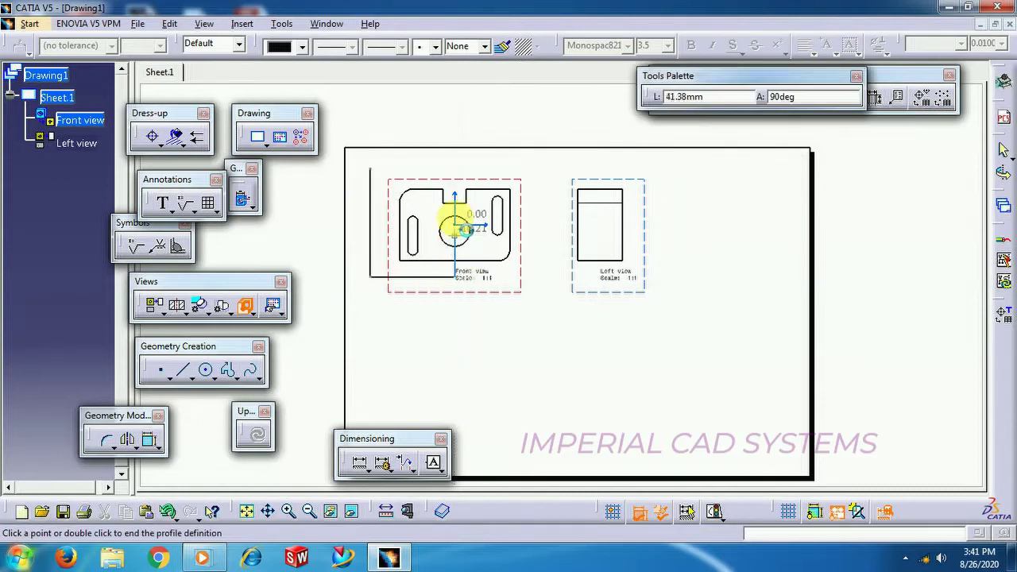
{"action": "left_click", "coordinate": [454, 164]}
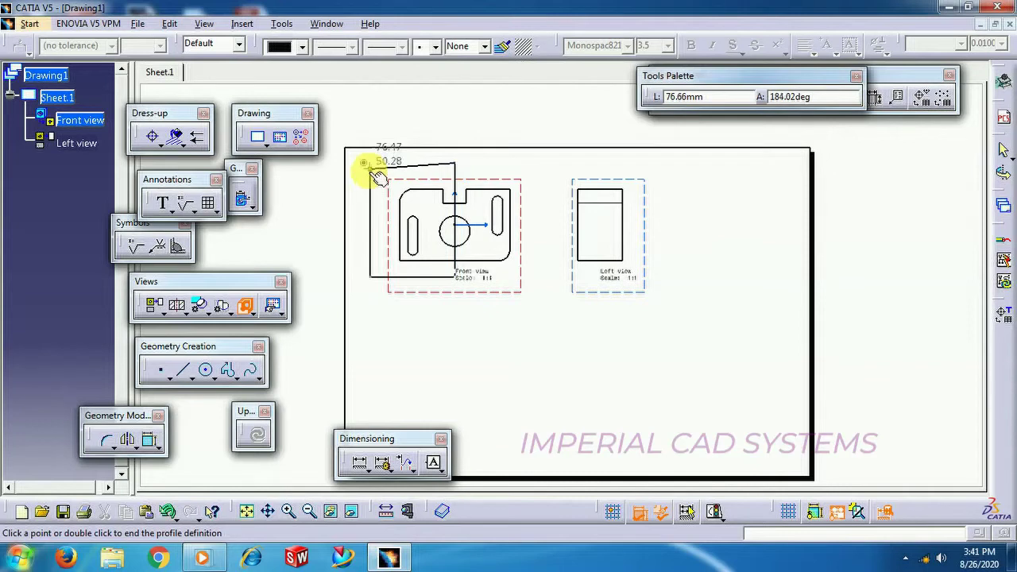
{"action": "left_click", "coordinate": [371, 170]}
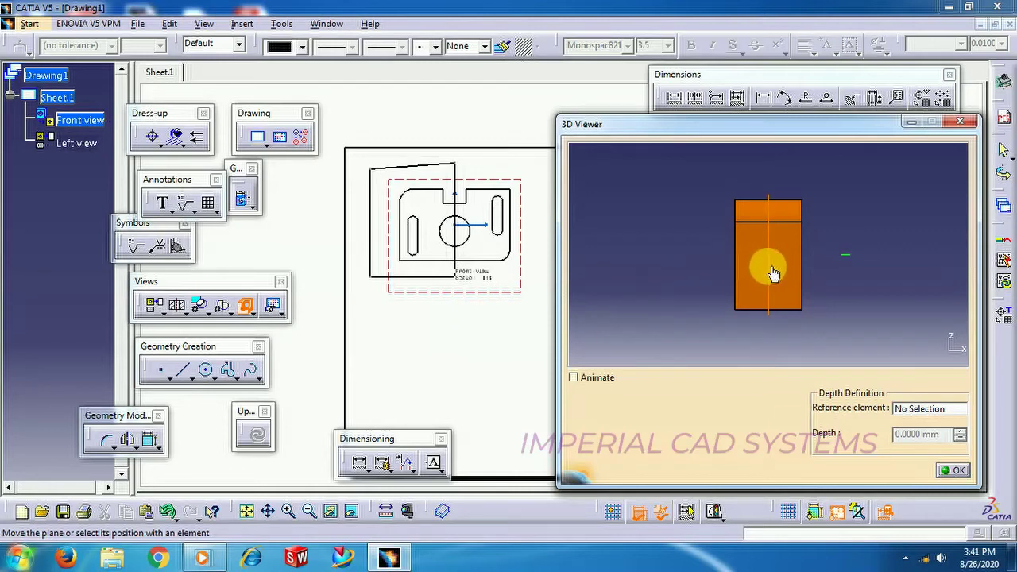
Set the breakout's cutting plane at the middle of the plate's thickness and generate the breakout in the front view.
{"action": "left_click_drag", "start_coordinate": [766, 272], "coordinate": [675, 251]}
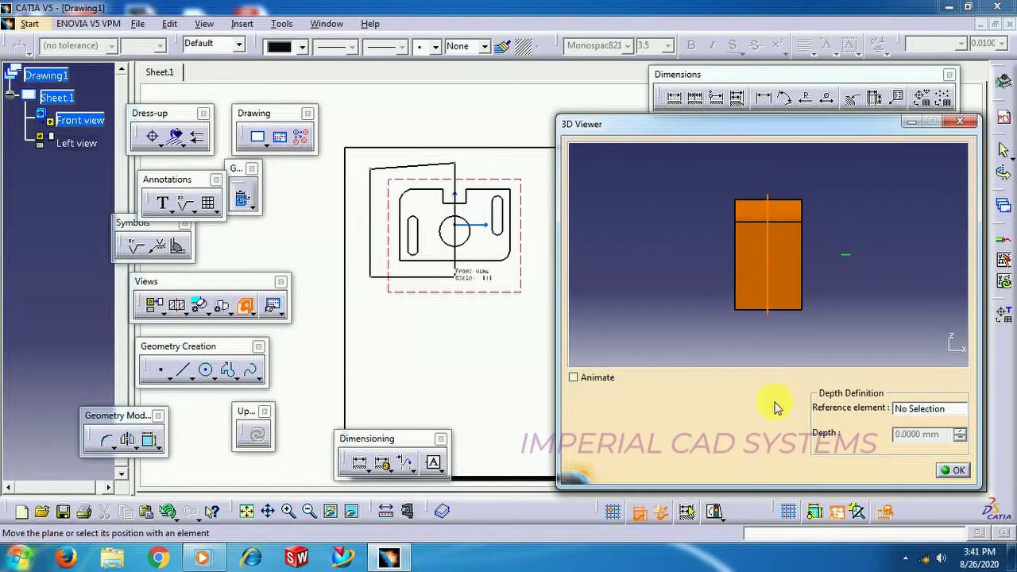
{"action": "middle_click_drag", "start_coordinate": [824, 199], "coordinate": [744, 215]}
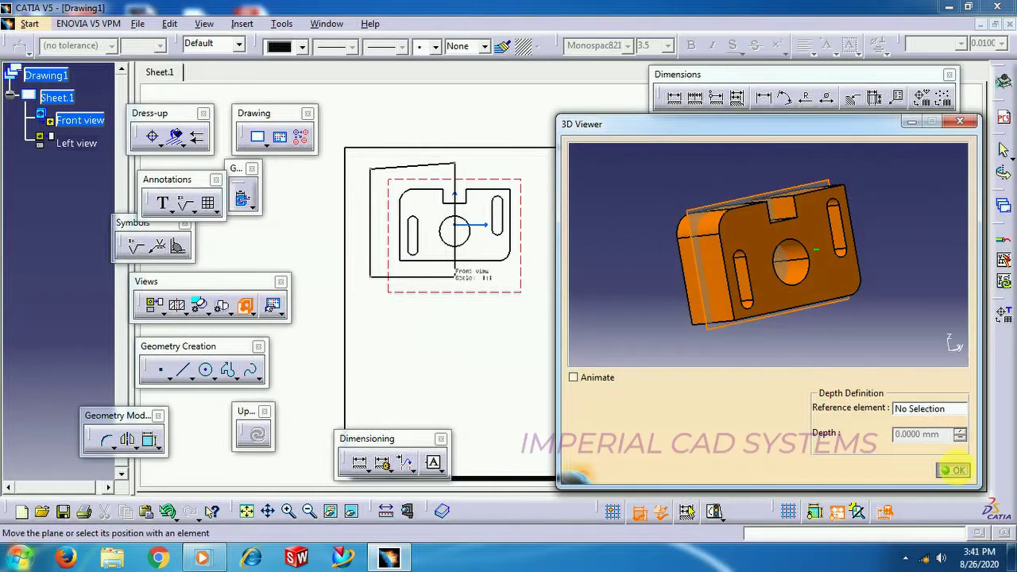
{"action": "left_click", "coordinate": [953, 470]}
{"action": "mouse_move", "coordinate": [513, 331]}
{"action": "middle_mouse_down"}
{"action": "mouse_move", "coordinate": [584, 291]}
{"action": "mouse_move", "coordinate": [798, 397]}
{"action": "middle_mouse_up"}
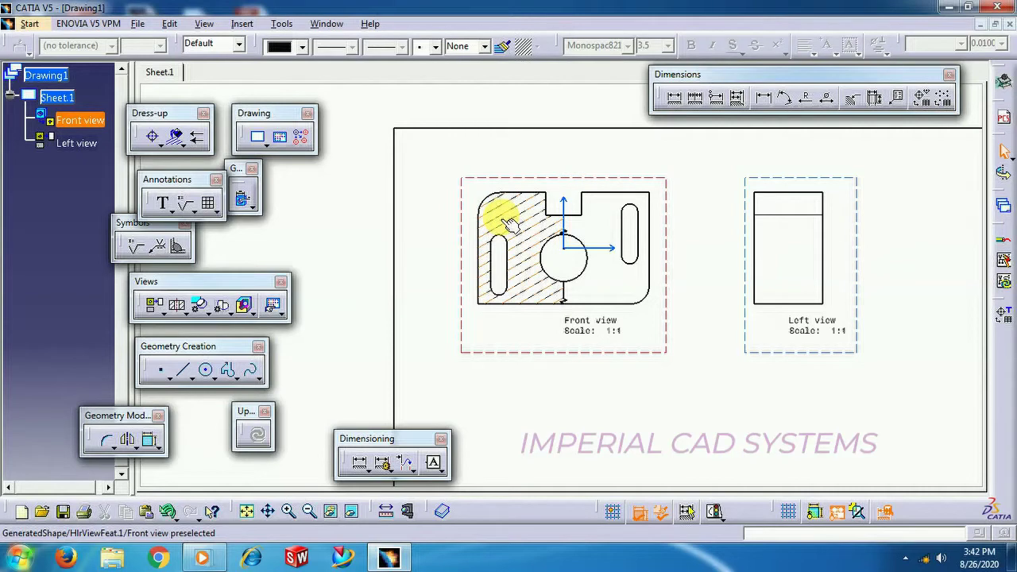
Switch to Part1.CATPart and start a sketch parallel to the plate's slotted front face.
{"action": "left_click", "coordinate": [316, 23]}
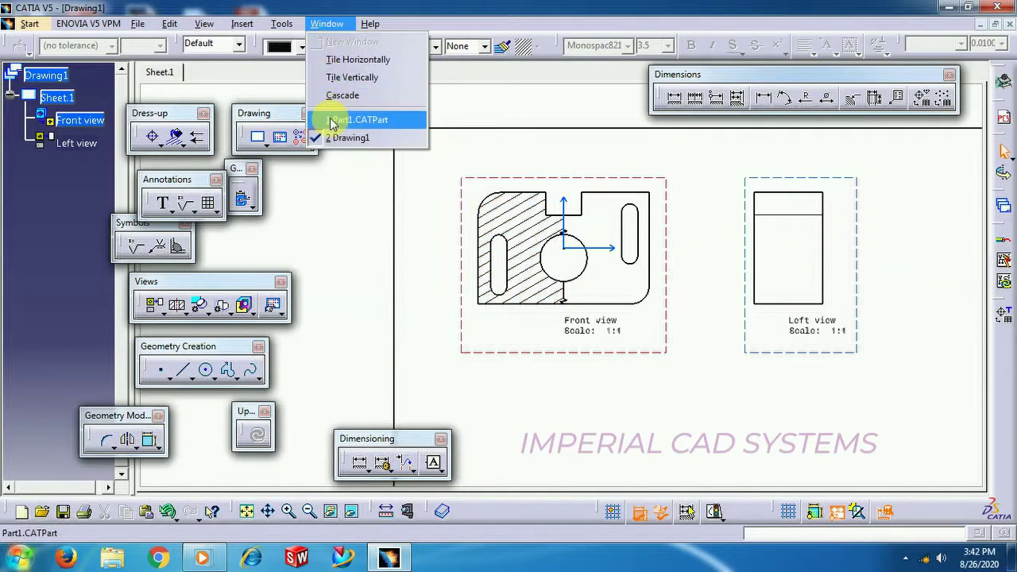
{"action": "left_click", "coordinate": [350, 119]}
{"action": "middle_click_drag", "start_coordinate": [447, 279], "coordinate": [474, 347]}
{"action": "middle_click_drag", "start_coordinate": [370, 225], "coordinate": [597, 250]}
{"action": "middle_click_drag", "start_coordinate": [527, 356], "coordinate": [503, 356]}
{"action": "middle_click_drag", "start_coordinate": [498, 305], "coordinate": [424, 193]}
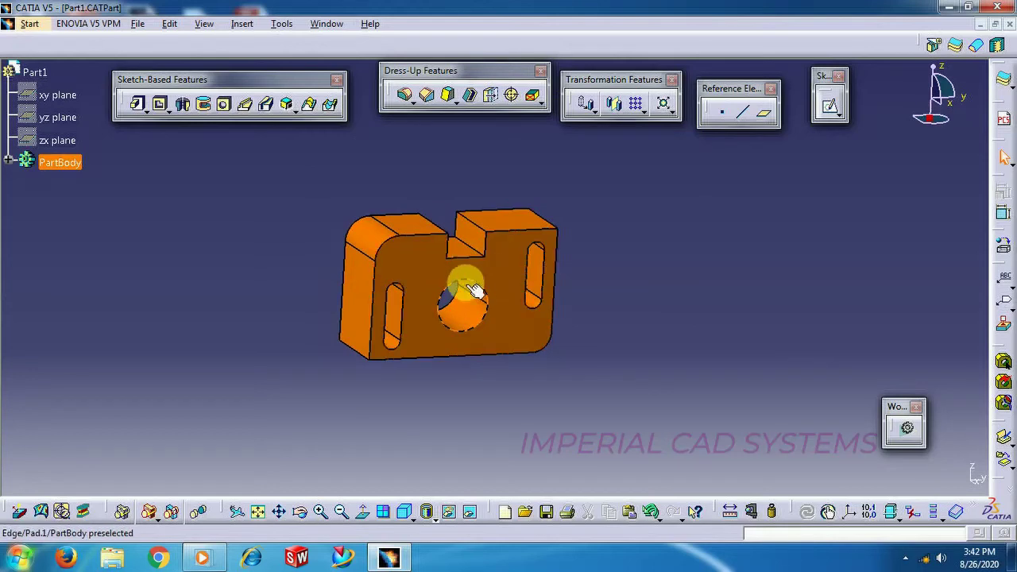
{"action": "left_click", "coordinate": [829, 111]}
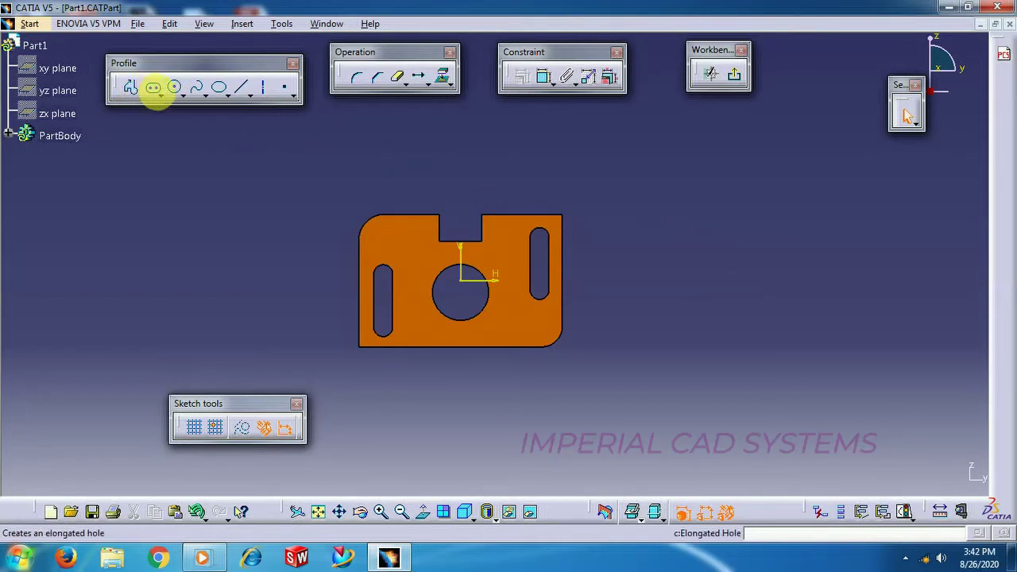
Sketch a rectangle enclosing the plate's left half, with its right side on the vertical axis through the central hole.
{"action": "left_click", "coordinate": [161, 94]}
{"action": "left_click", "coordinate": [177, 107]}
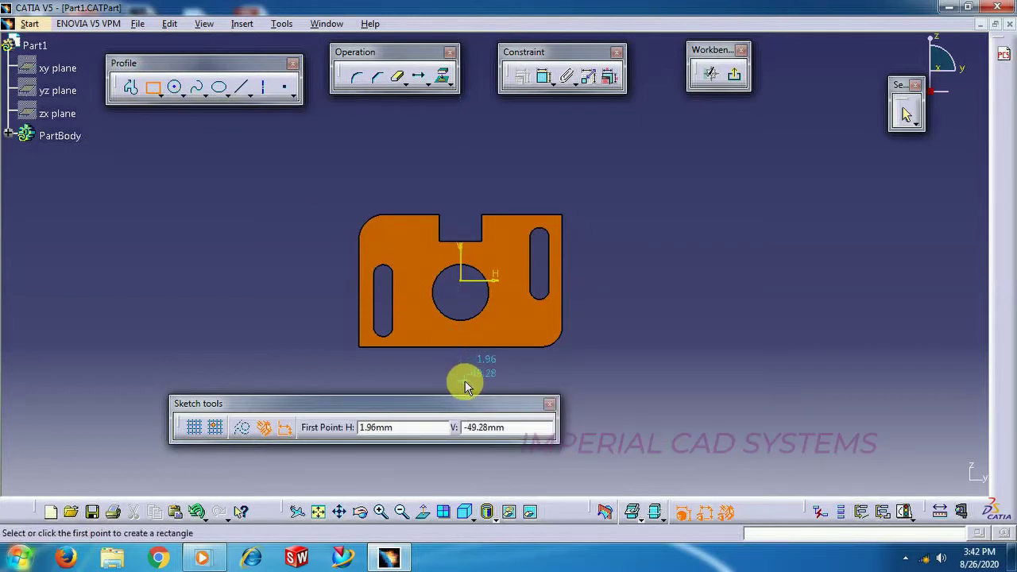
{"action": "left_click", "coordinate": [461, 379]}
{"action": "left_click", "coordinate": [303, 181]}
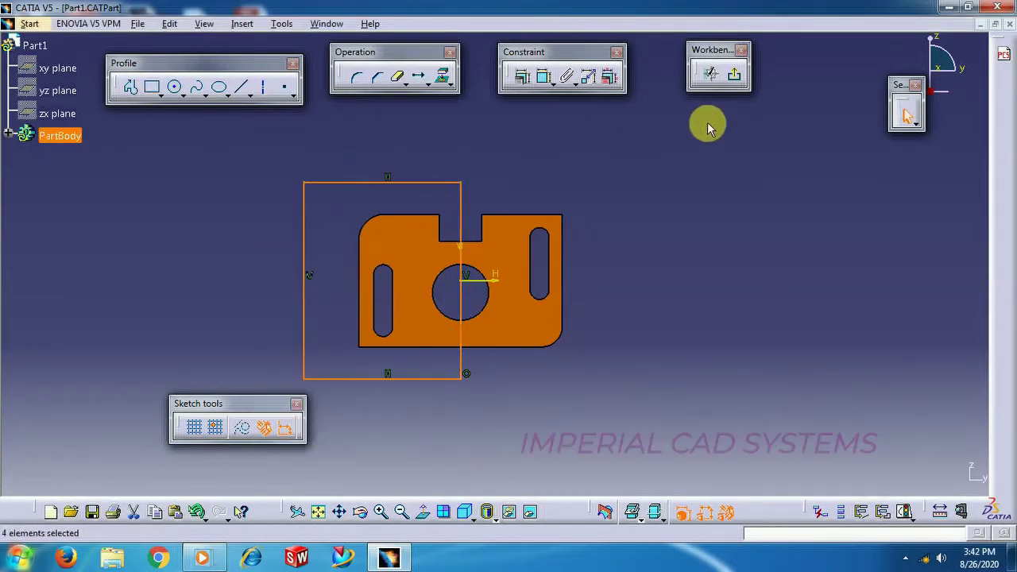
Finish the rectangle sketch and return to the 3D part.
{"action": "left_click", "coordinate": [733, 74]}
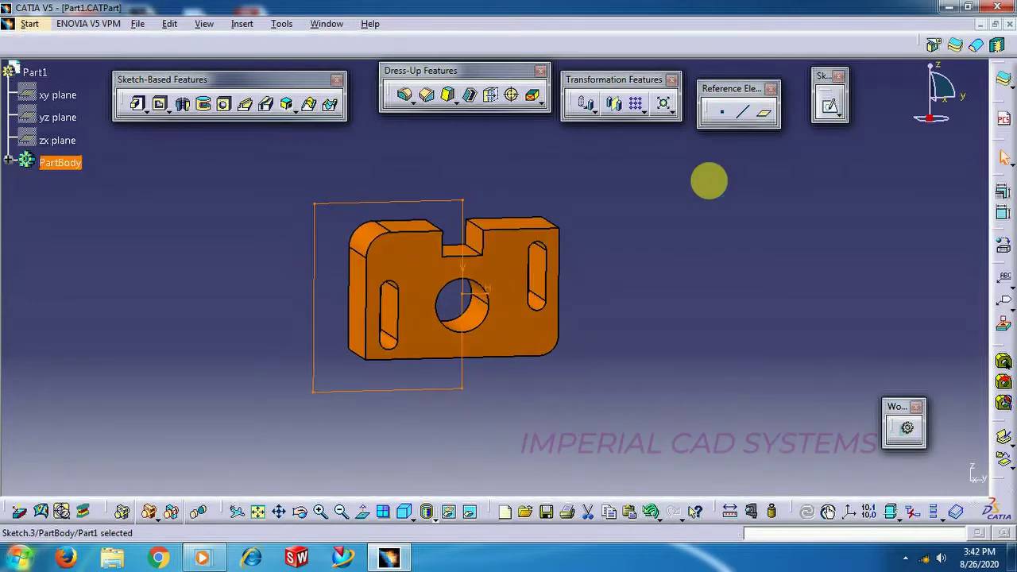
{"action": "middle_click_drag", "start_coordinate": [298, 247], "coordinate": [401, 290]}
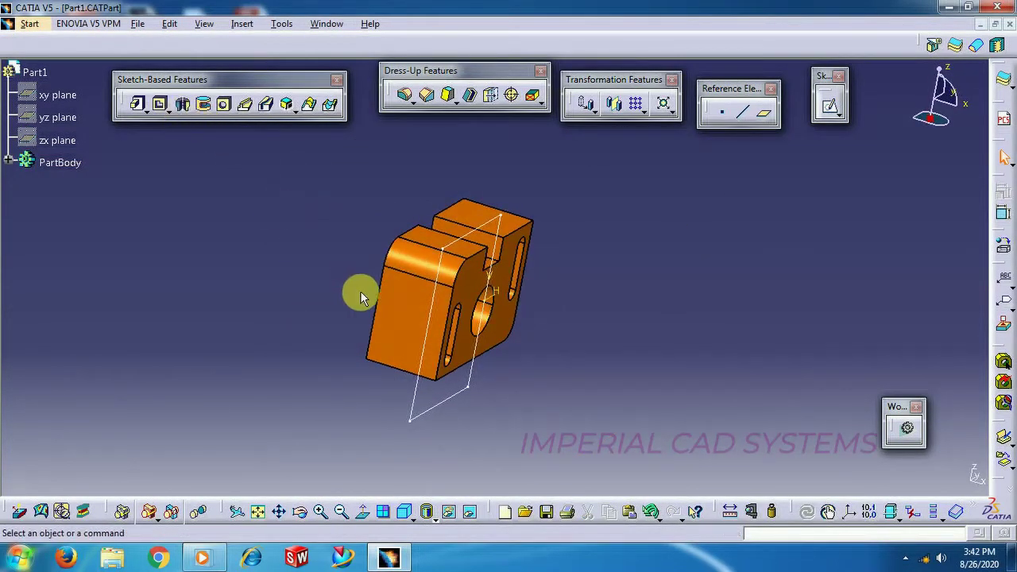
{"action": "left_click", "coordinate": [390, 290]}
{"action": "key", "text": "p"}
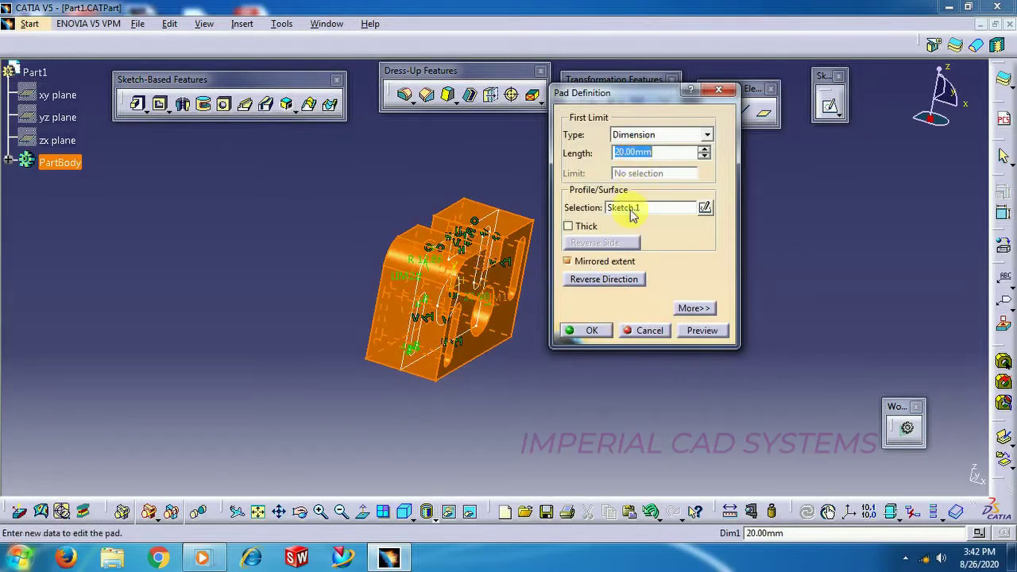
{"action": "left_click", "coordinate": [601, 330]}
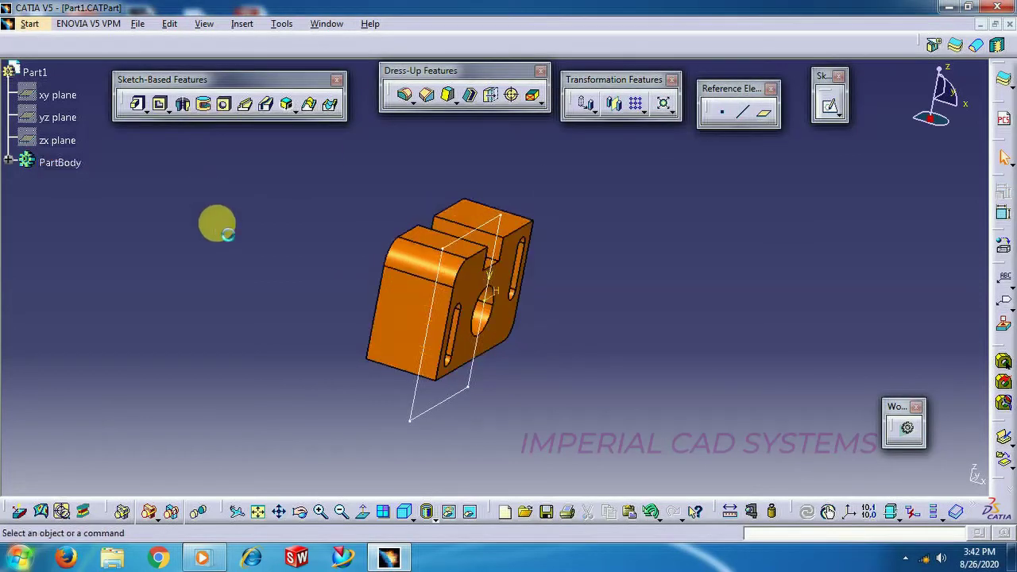
Cut a 20 mm deep pocket into the plate's left half using the rectangle sketch.
{"action": "left_click", "coordinate": [161, 104]}
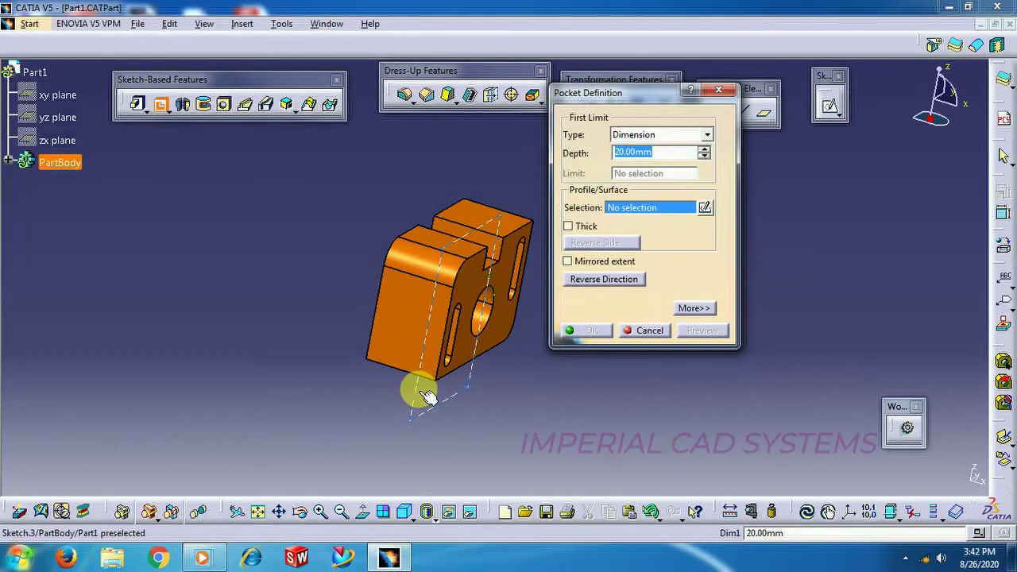
{"action": "left_click", "coordinate": [416, 387]}
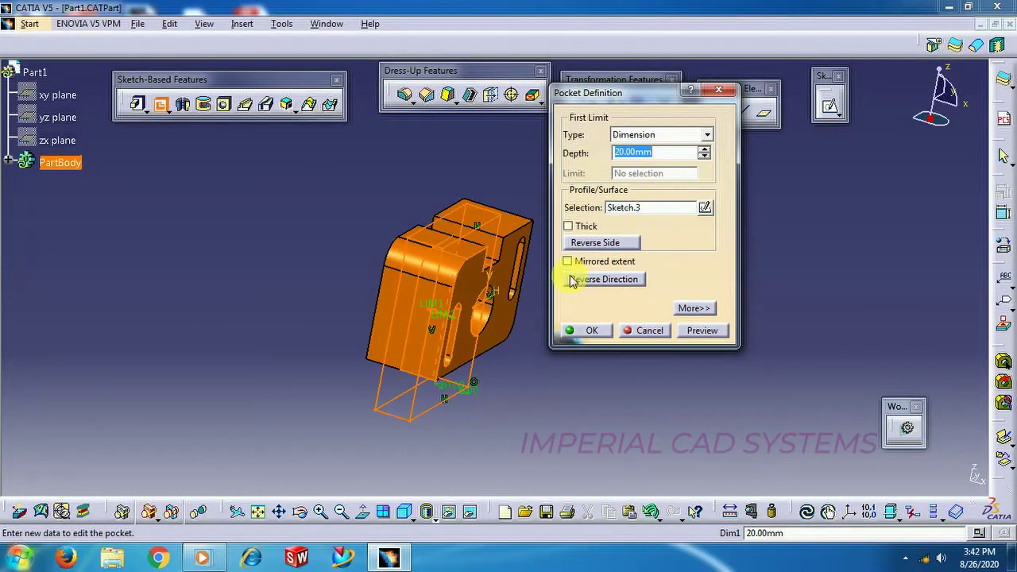
{"action": "left_click", "coordinate": [592, 330]}
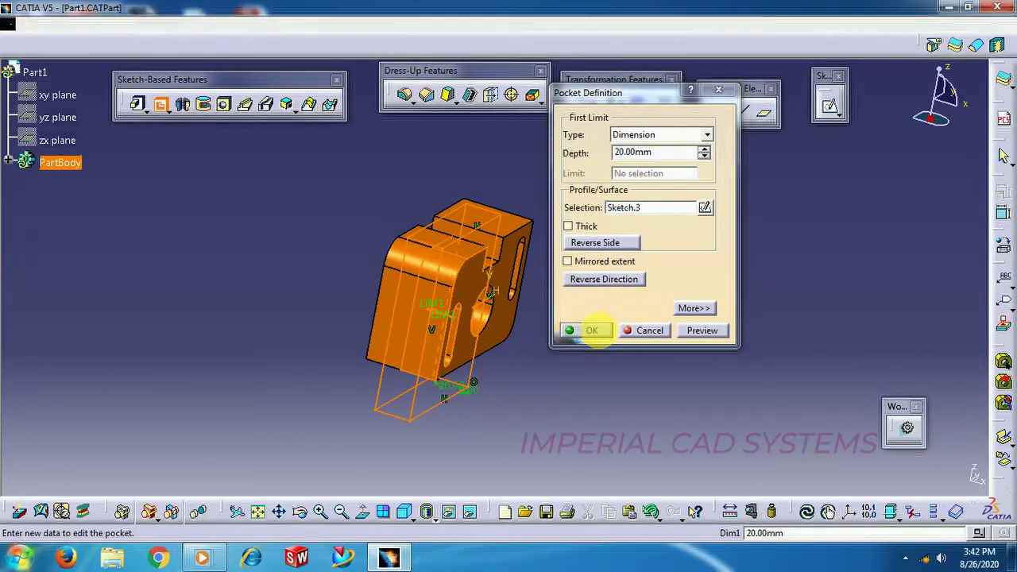
{"action": "middle_click_drag", "start_coordinate": [596, 331], "coordinate": [459, 365]}
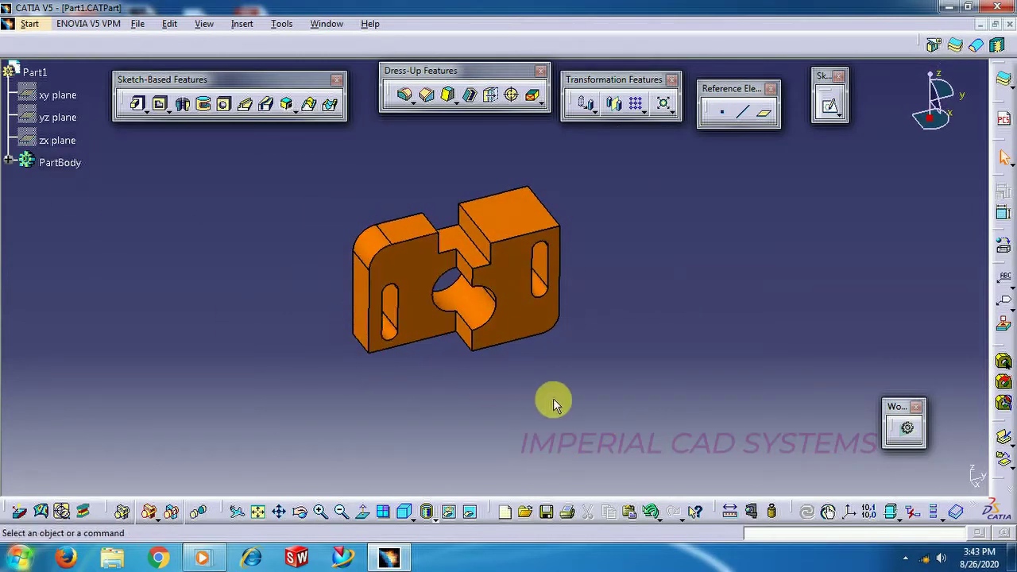
{"action": "middle_click_drag", "start_coordinate": [554, 404], "coordinate": [471, 291]}
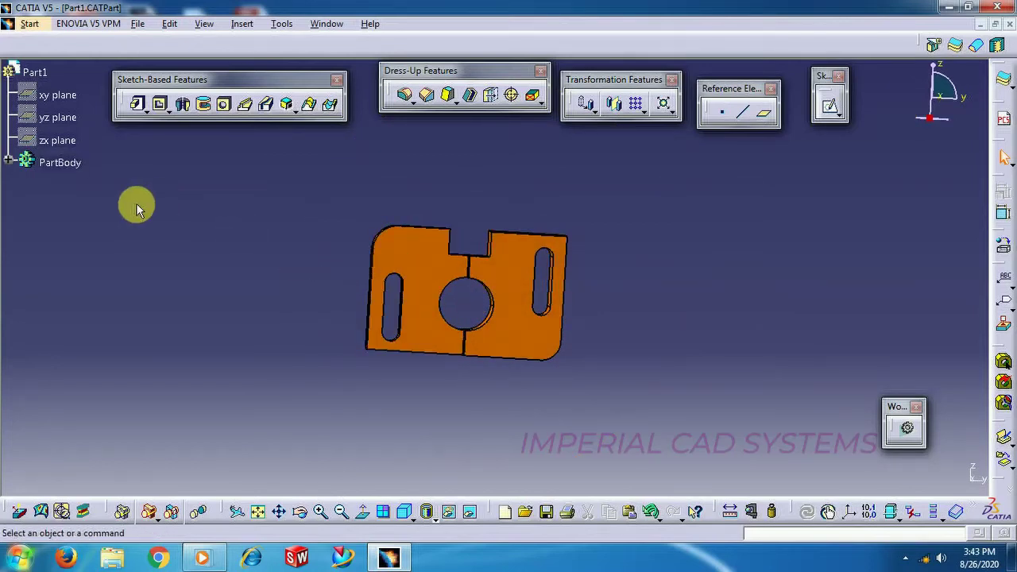
Set the fill colour of the Pocket.1 feature to blue to highlight the cut faces.
{"action": "left_click", "coordinate": [9, 161]}
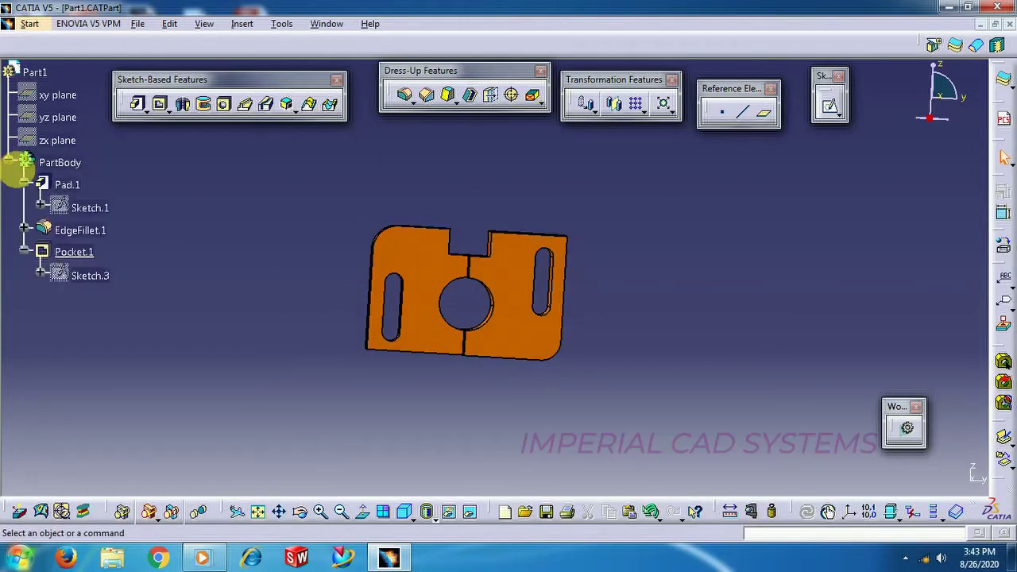
{"action": "right_click", "coordinate": [88, 252]}
{"action": "left_click", "coordinate": [123, 300]}
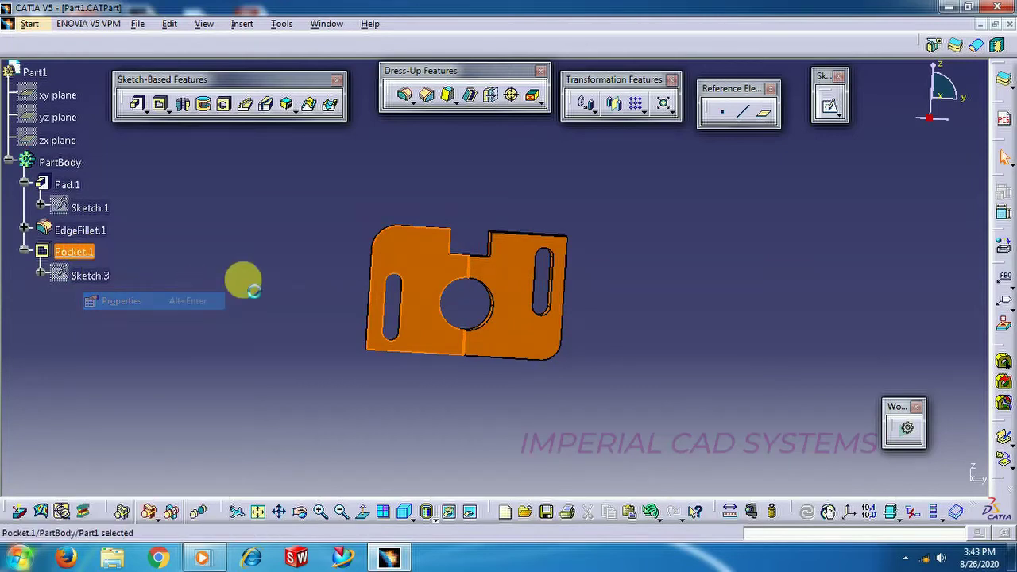
{"action": "left_click", "coordinate": [310, 93]}
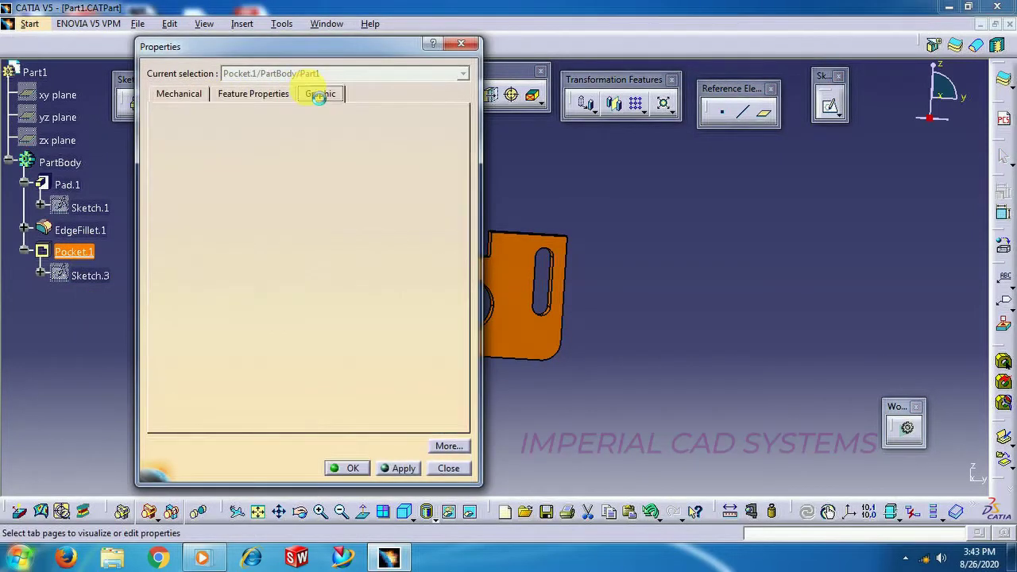
{"action": "left_click", "coordinate": [190, 141]}
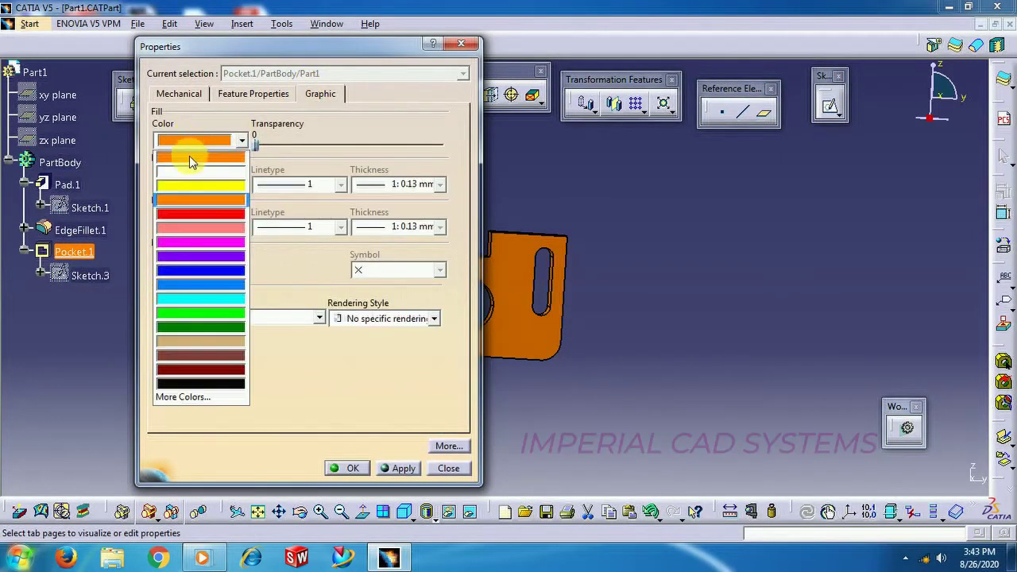
{"action": "left_click", "coordinate": [197, 285]}
{"action": "left_click", "coordinate": [344, 470]}
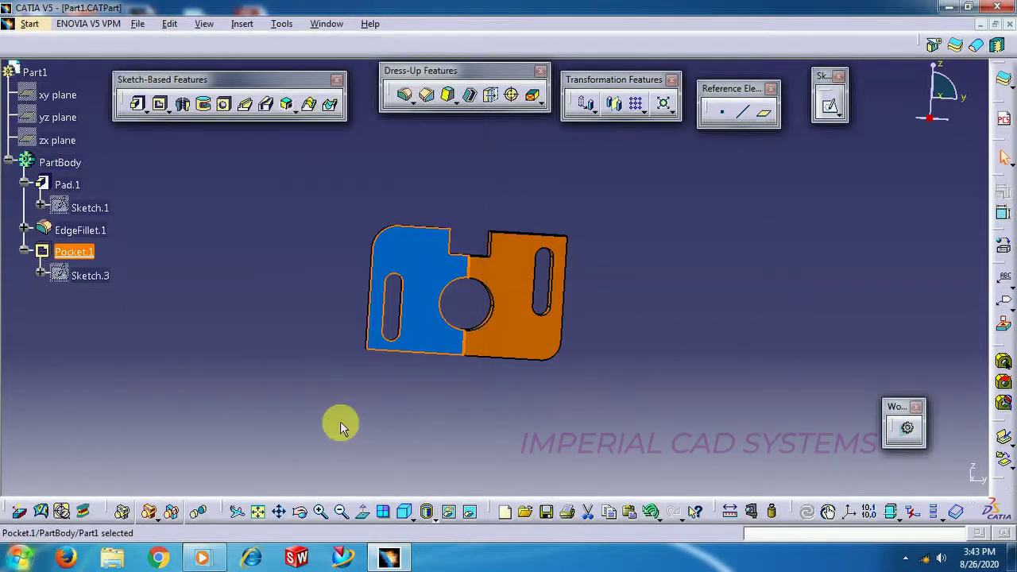
{"action": "middle_click_drag", "start_coordinate": [482, 181], "coordinate": [541, 277]}
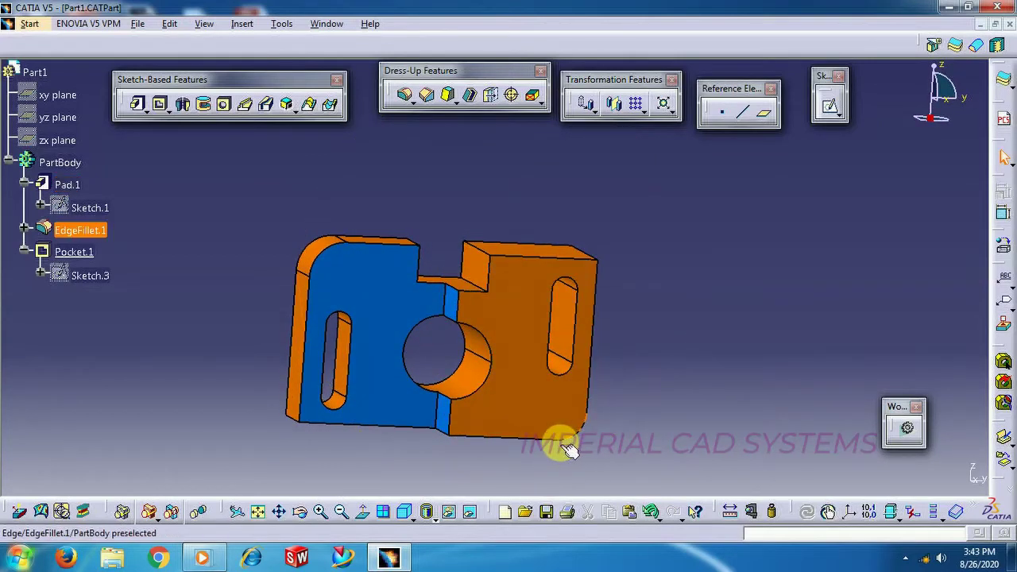
{"action": "middle_click_drag", "start_coordinate": [420, 176], "coordinate": [466, 218]}
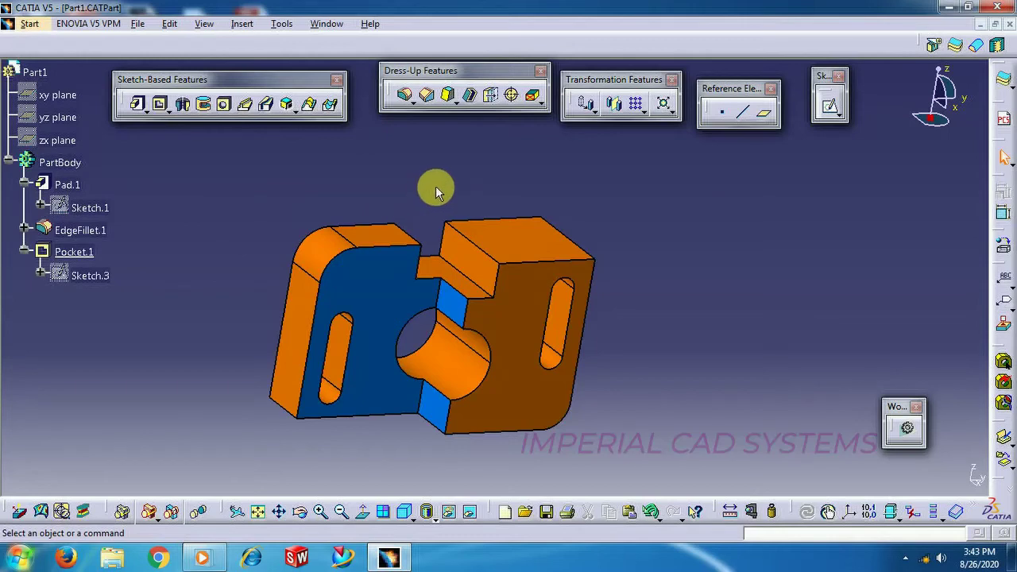
{"action": "middle_click_drag", "start_coordinate": [435, 186], "coordinate": [408, 163]}
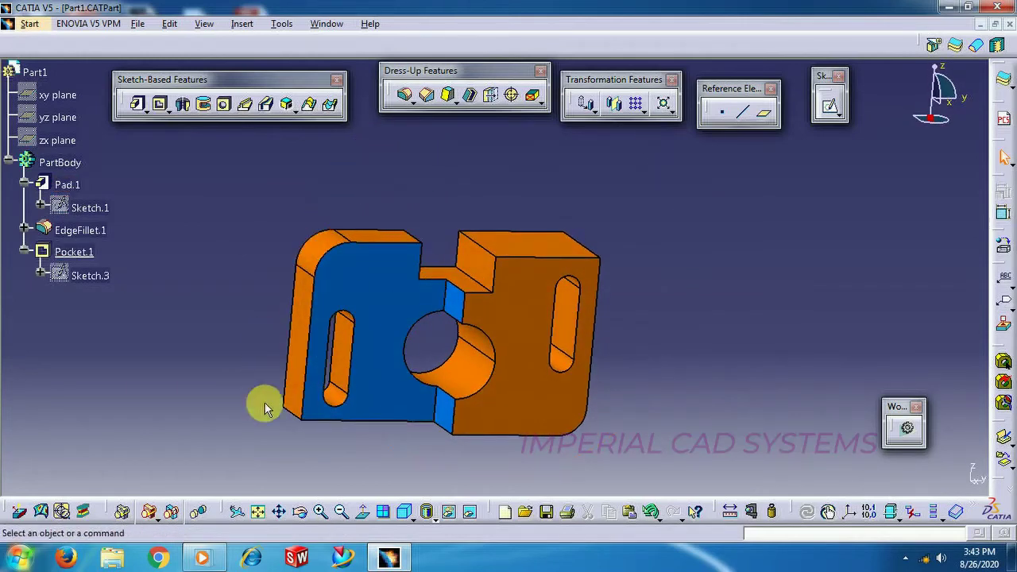
Delete the Pocket.1 feature together with its aggregated elements.
{"action": "right_click", "coordinate": [74, 253]}
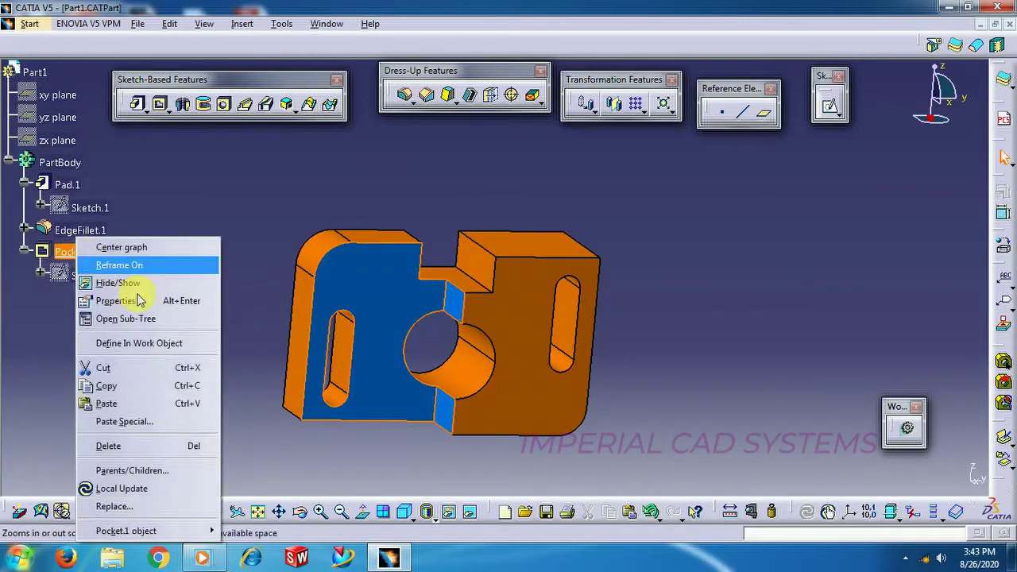
{"action": "left_click", "coordinate": [108, 445]}
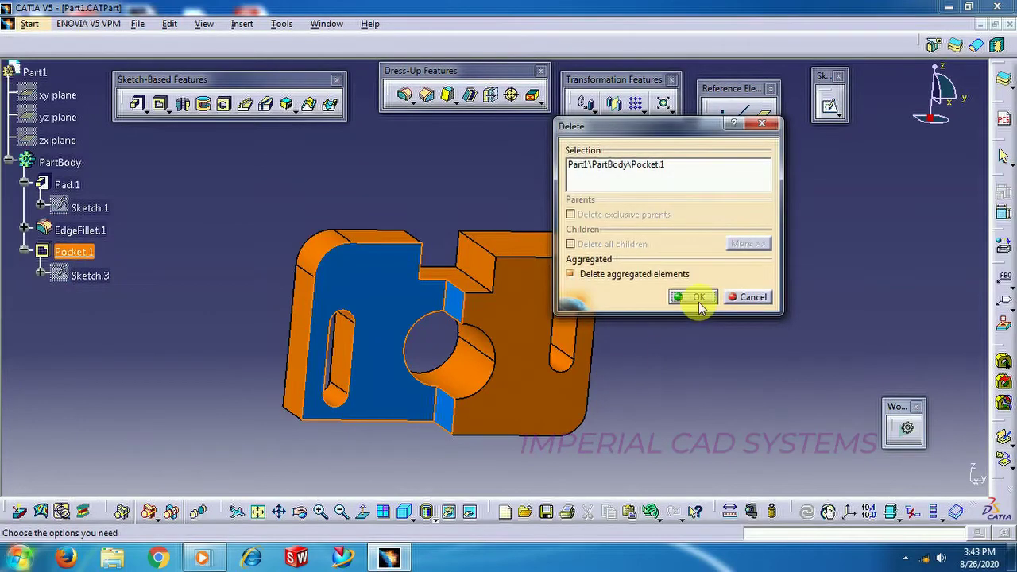
{"action": "left_click", "coordinate": [698, 298]}
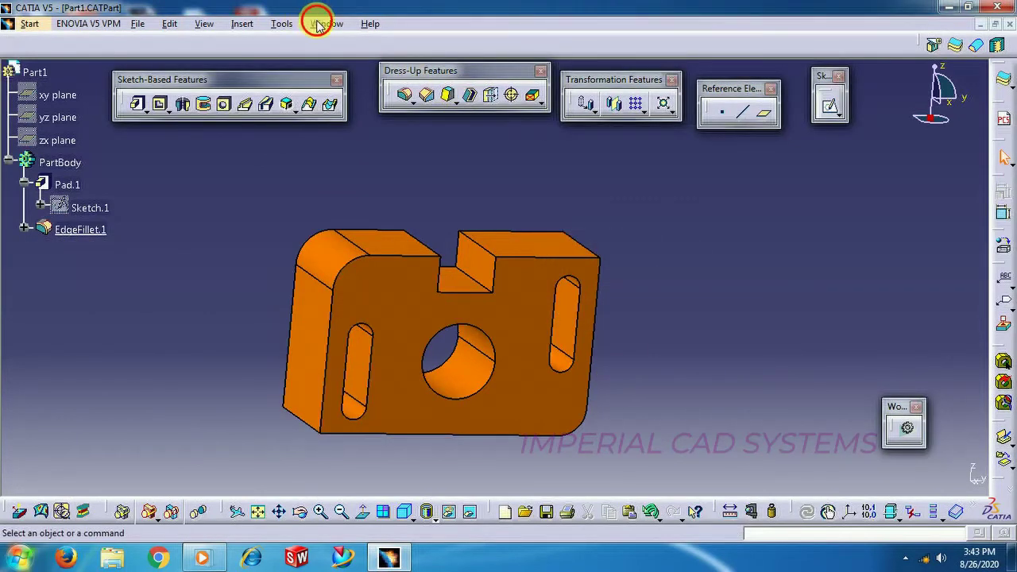
Switch to Drawing1 and update the current sheet.
{"action": "left_click", "coordinate": [316, 23]}
{"action": "left_click", "coordinate": [355, 136]}
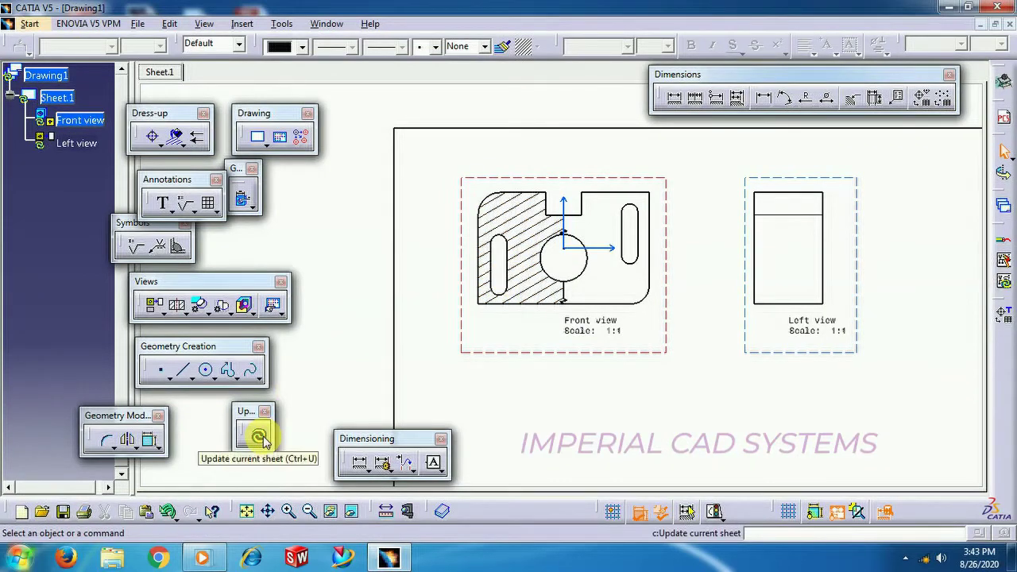
{"action": "left_click", "coordinate": [259, 437]}
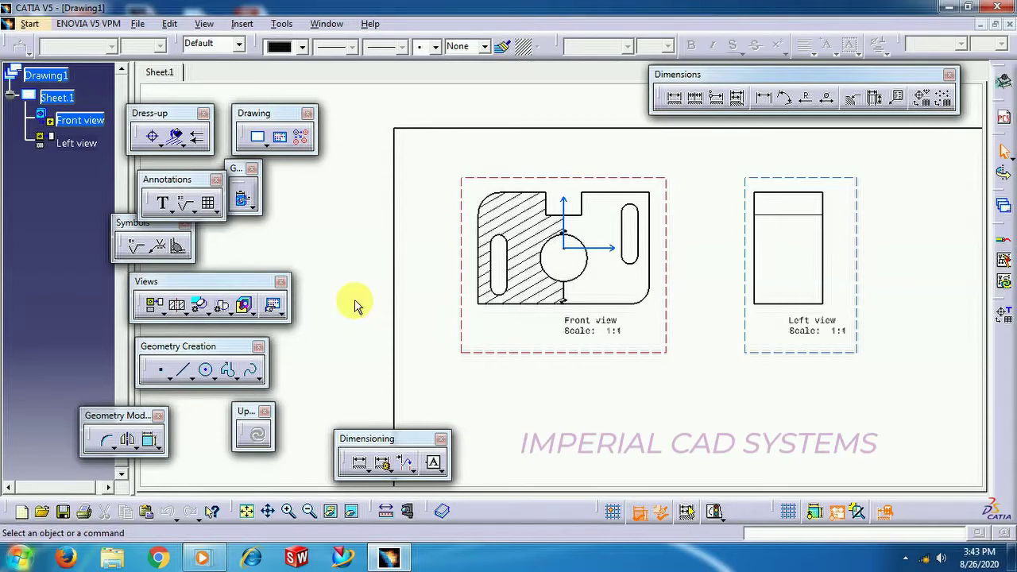
Delete the hatched front view from the sheet.
{"action": "left_click", "coordinate": [544, 352]}
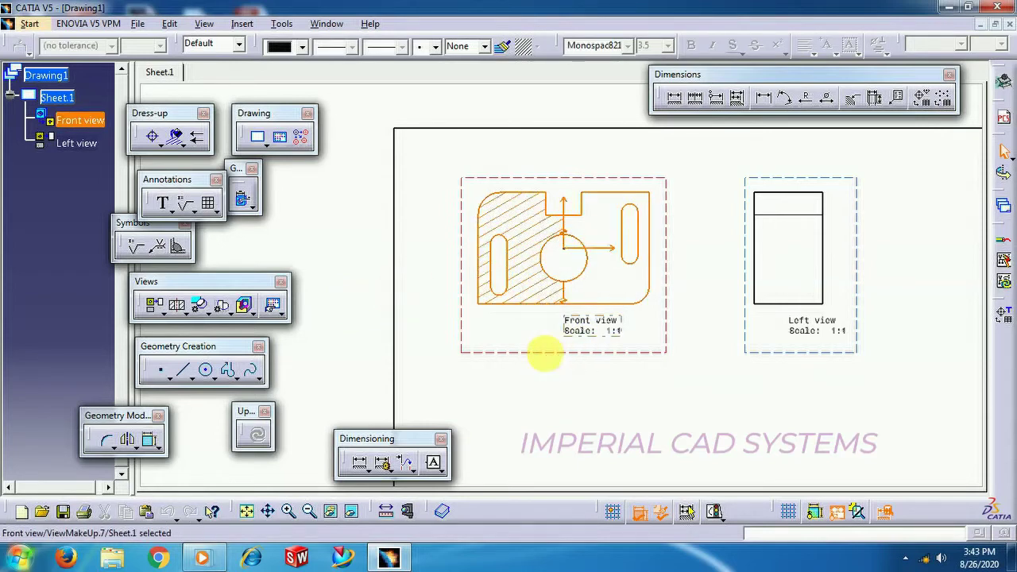
{"action": "right_click", "coordinate": [545, 352]}
{"action": "left_click", "coordinate": [578, 137]}
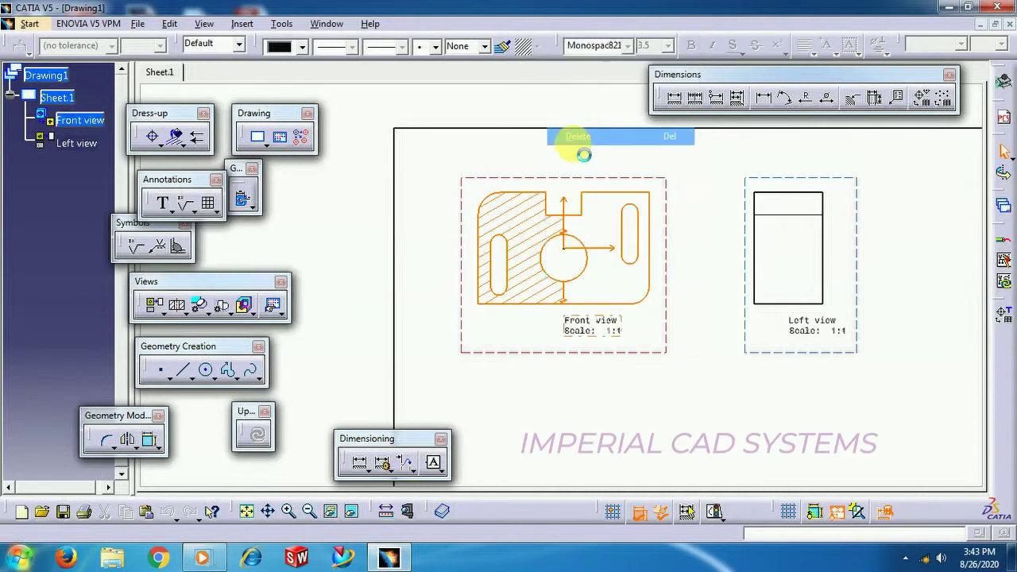
Project a new view of the slotted face from the left view, place it to that view's left, and make it active.
{"action": "left_click", "coordinate": [155, 305]}
{"action": "left_click", "coordinate": [162, 314]}
{"action": "left_click", "coordinate": [155, 308]}
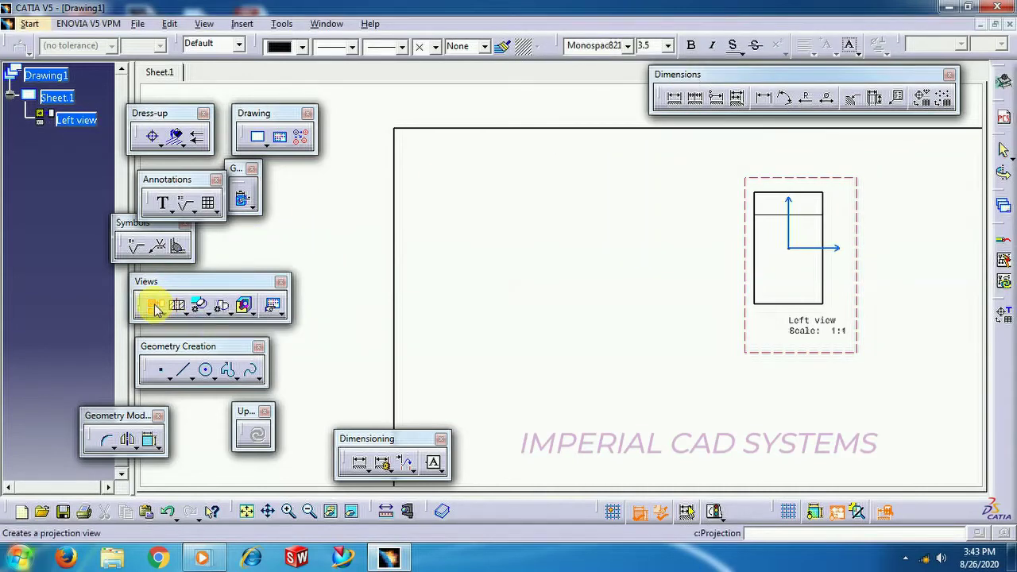
{"action": "left_click", "coordinate": [154, 306]}
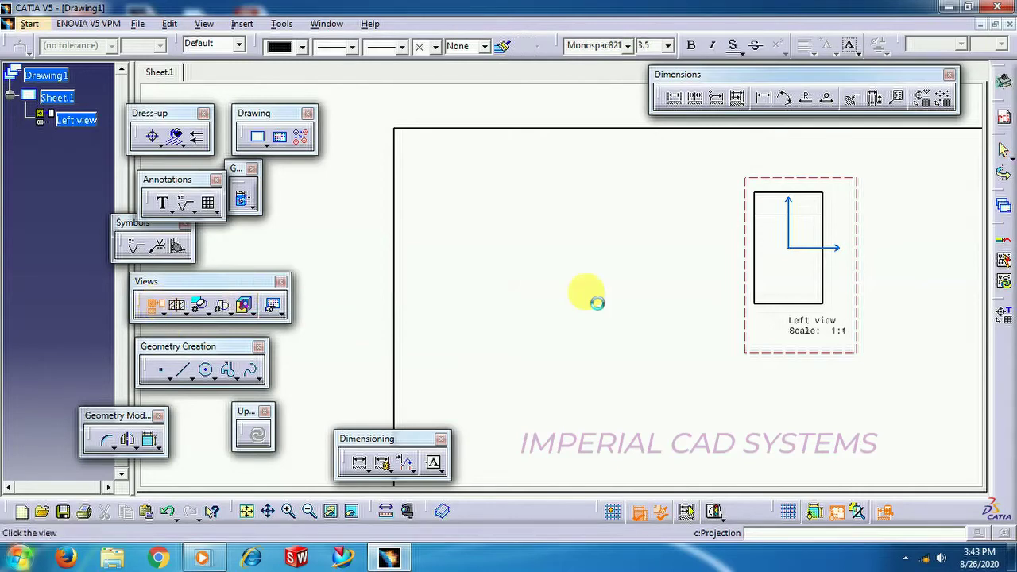
{"action": "left_click", "coordinate": [578, 295]}
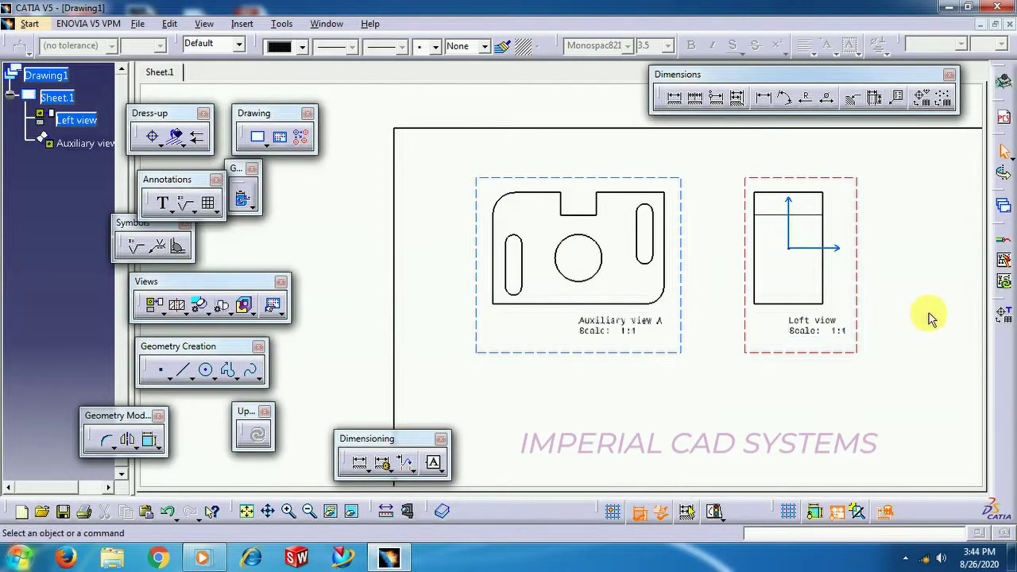
{"action": "double_click", "coordinate": [604, 355]}
Sketch a closed four-sided breakout profile about 64 mm wide and 47 mm high around the auxiliary view's upper-left quarter, with a corner at the view origin.
{"action": "mouse_move", "coordinate": [529, 374]}
{"action": "middle_mouse_down"}
{"action": "mouse_move", "coordinate": [460, 411]}
{"action": "mouse_move", "coordinate": [447, 370]}
{"action": "mouse_move", "coordinate": [471, 389]}
{"action": "middle_mouse_up"}
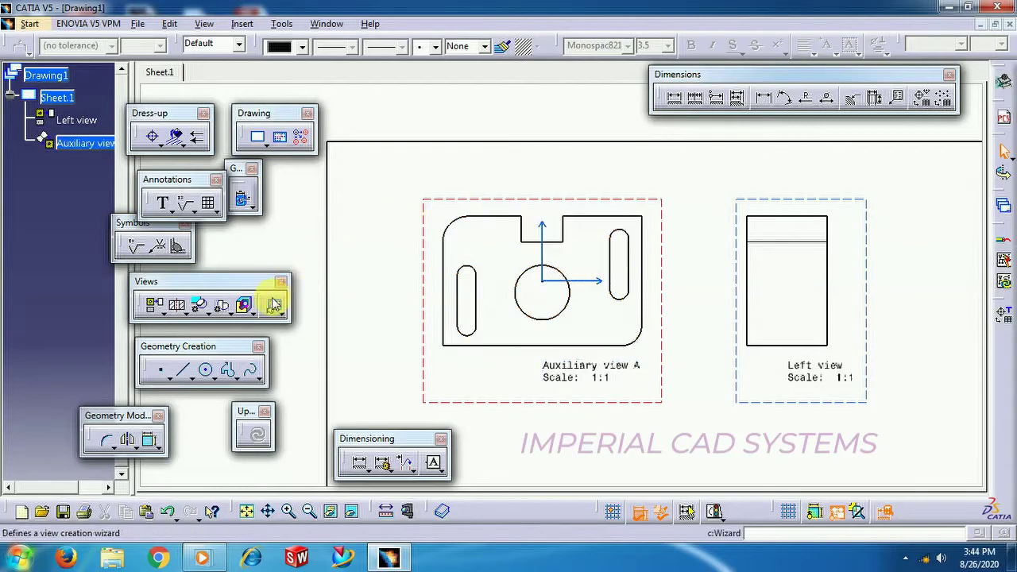
{"action": "left_click", "coordinate": [244, 304]}
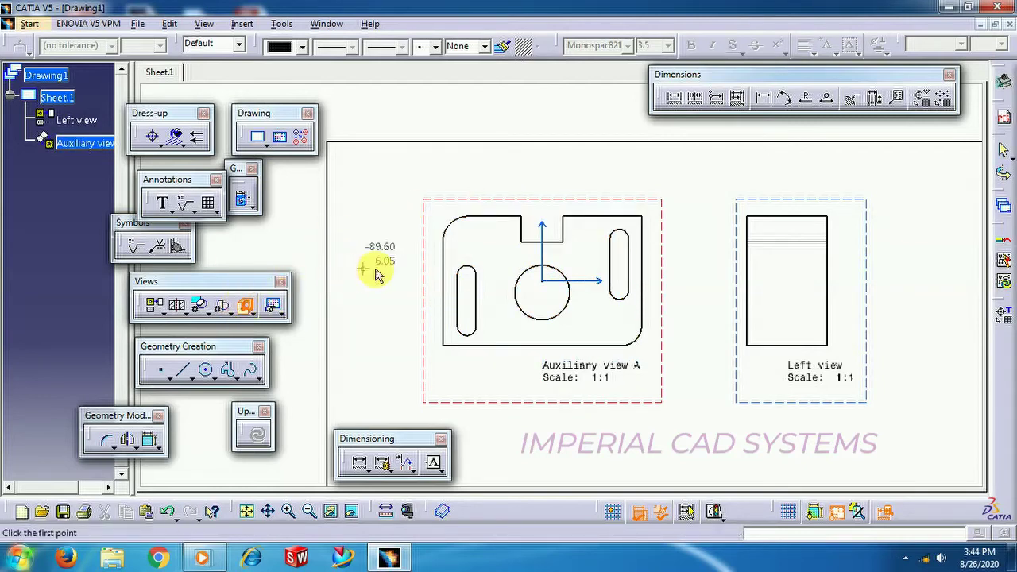
{"action": "left_click", "coordinate": [413, 282]}
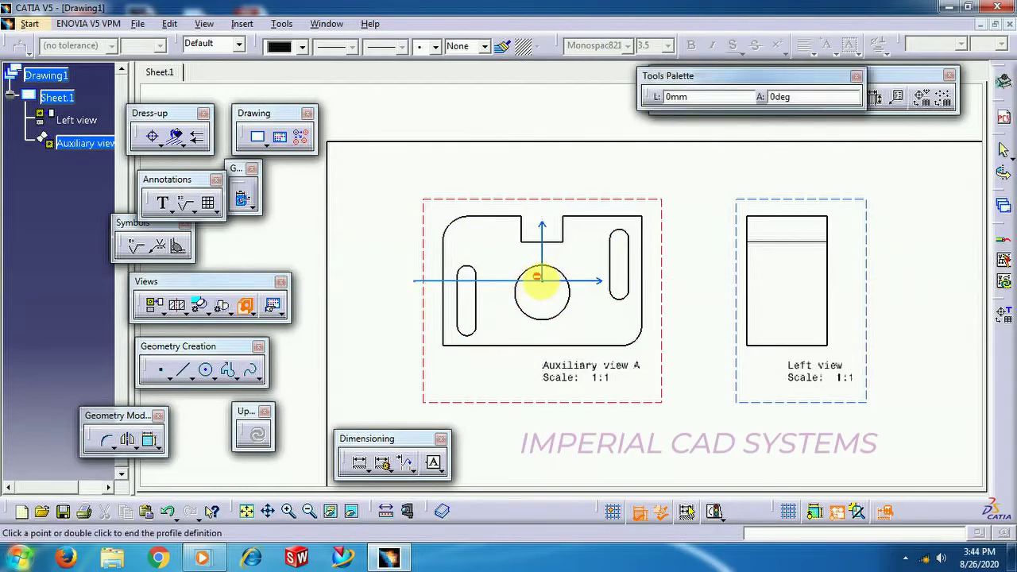
{"action": "left_click", "coordinate": [542, 188]}
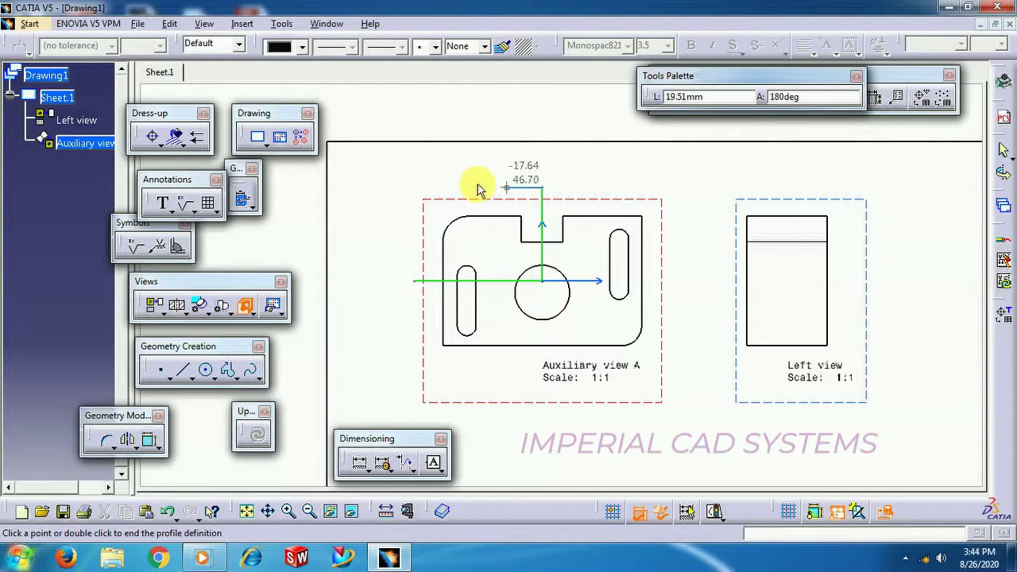
{"action": "left_click", "coordinate": [410, 188]}
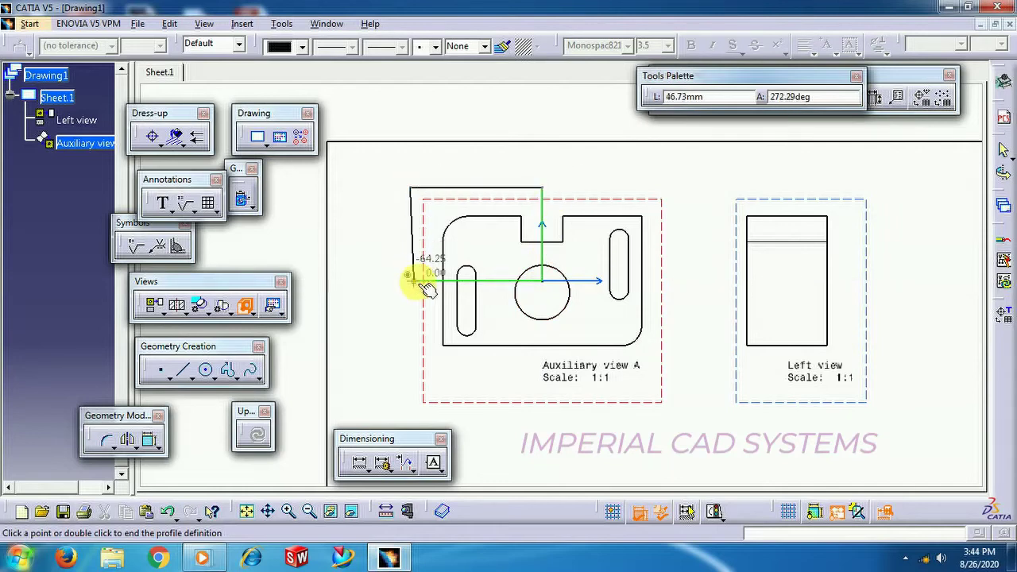
{"action": "left_click", "coordinate": [413, 282]}
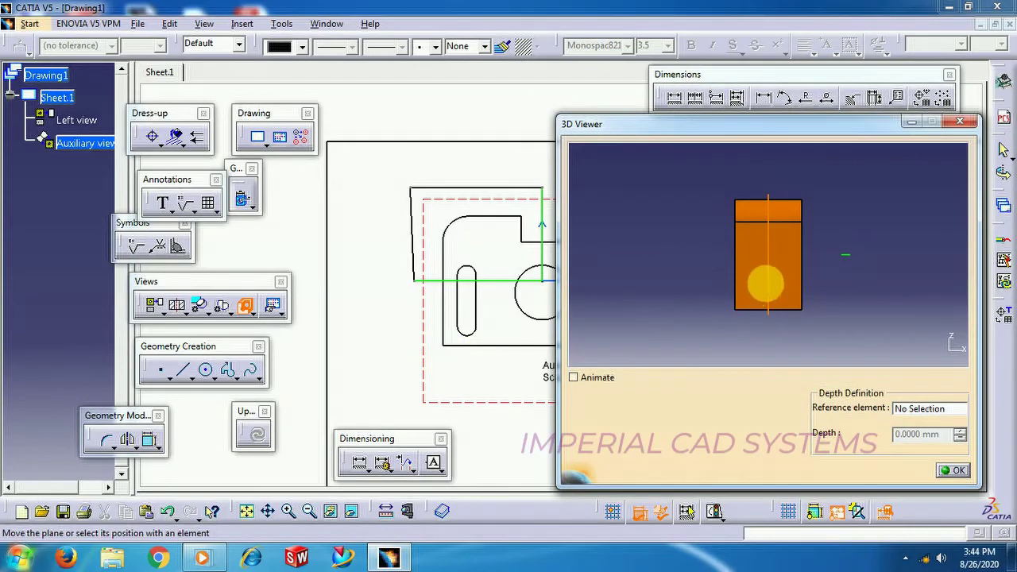
{"action": "mouse_move", "coordinate": [492, 289]}
{"action": "middle_mouse_down"}
{"action": "mouse_move", "coordinate": [453, 322]}
{"action": "mouse_move", "coordinate": [353, 322]}
{"action": "middle_mouse_up"}
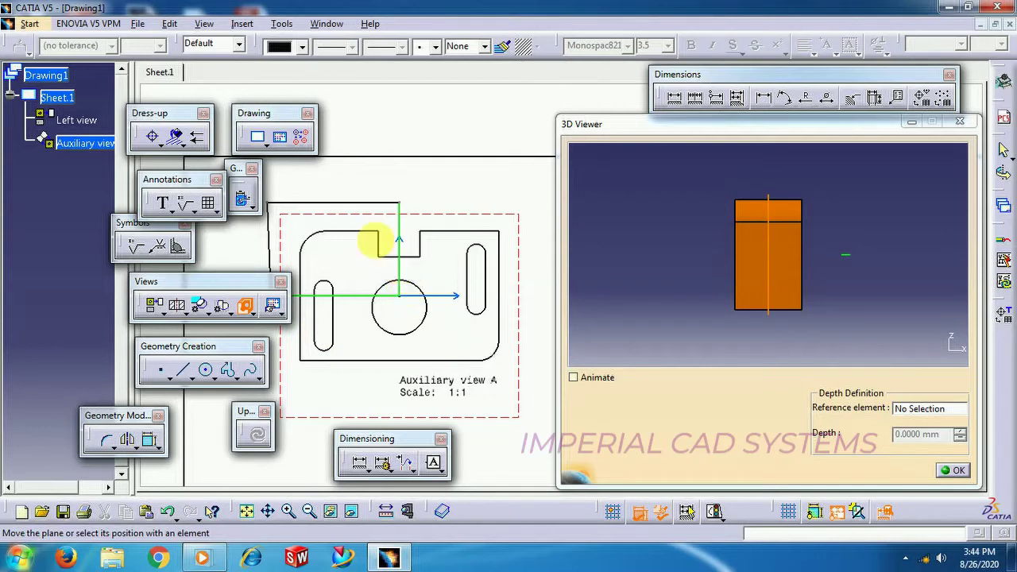
{"action": "middle_click_drag", "start_coordinate": [482, 356], "coordinate": [519, 357]}
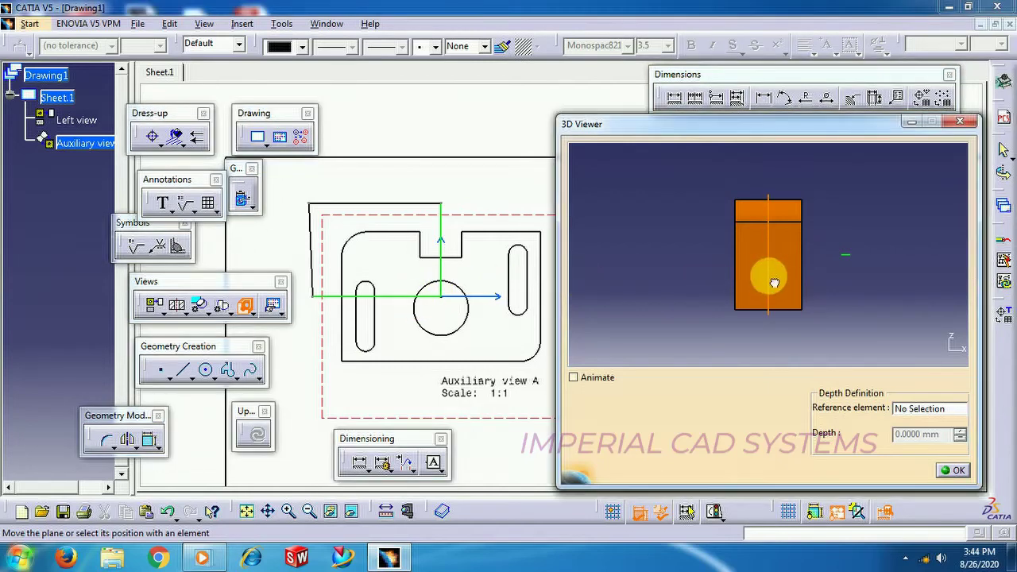
Try the auxiliary view's quarter breakout with the cutting plane shifted away from the part's mid-depth, and undo it.
{"action": "left_click_drag", "start_coordinate": [757, 283], "coordinate": [783, 284]}
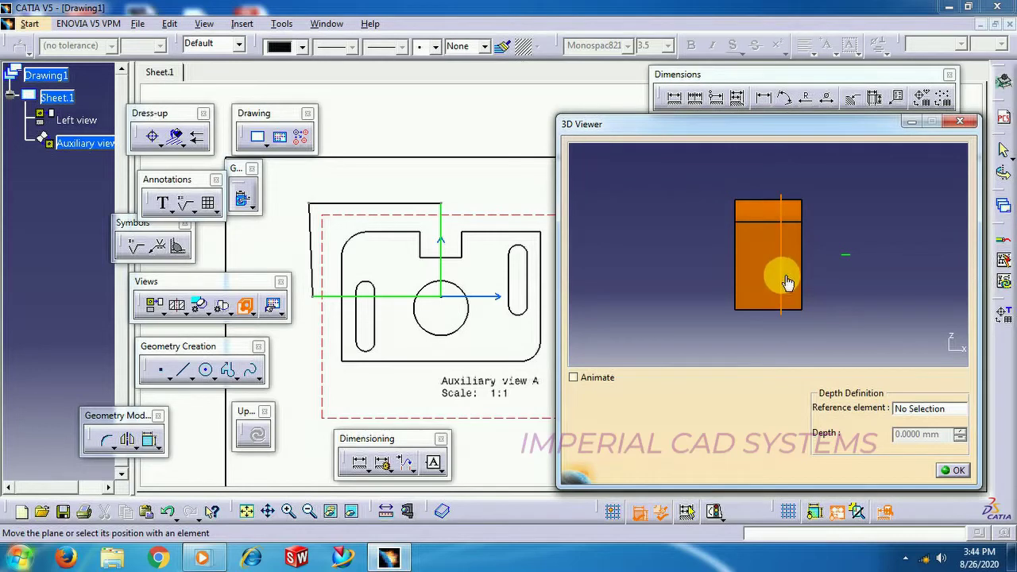
{"action": "left_click", "coordinate": [954, 472]}
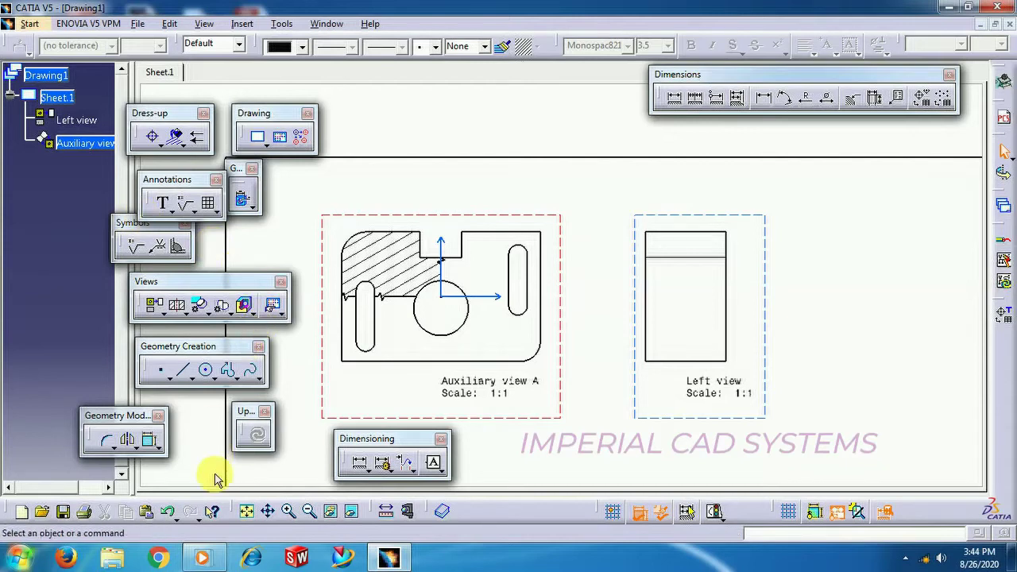
{"action": "left_click", "coordinate": [169, 511]}
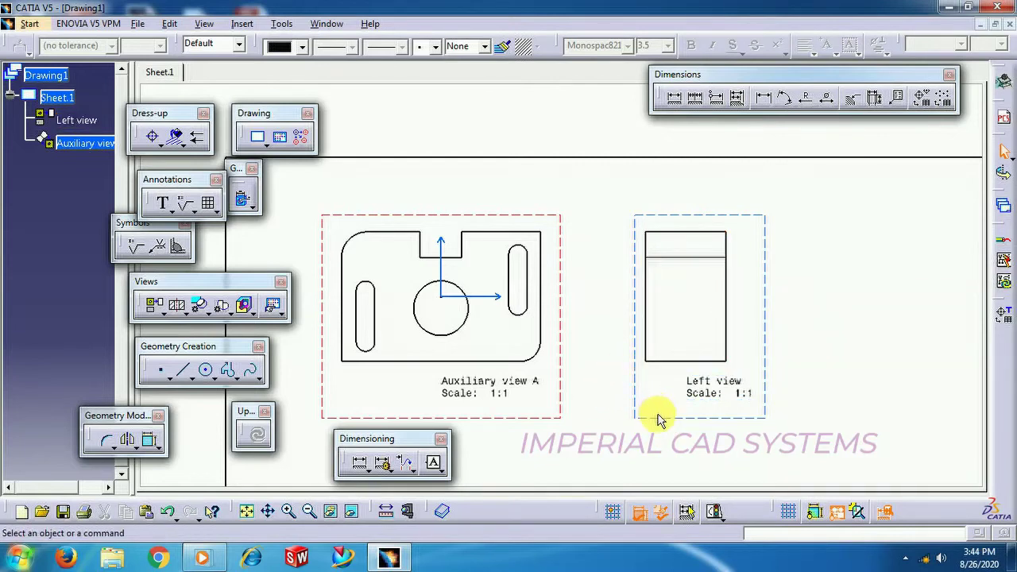
Make the left view active and sketch a closed four-sided breakout profile about 44 mm high around its upper half.
{"action": "double_click", "coordinate": [657, 420]}
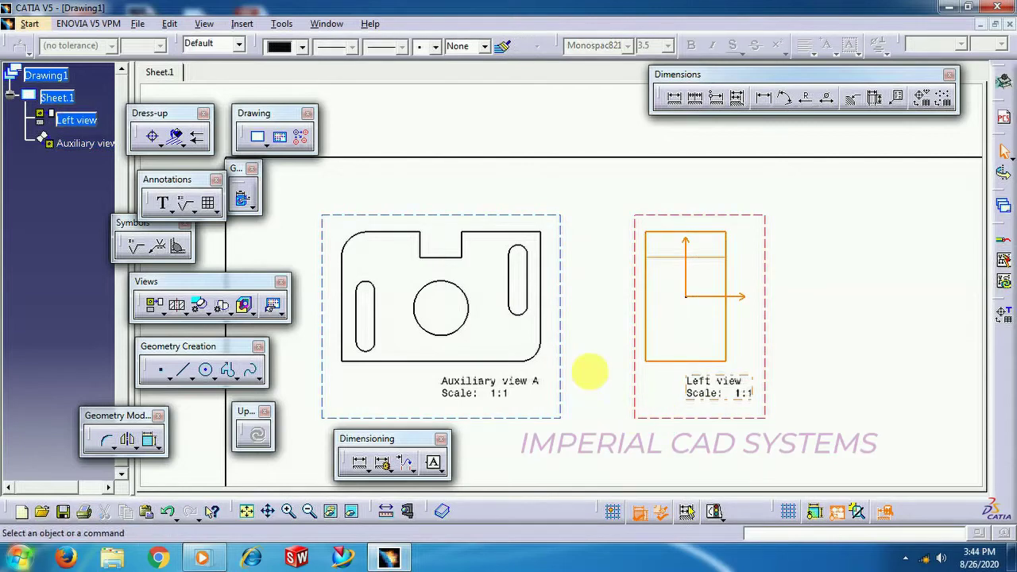
{"action": "middle_click_drag", "start_coordinate": [588, 370], "coordinate": [548, 400]}
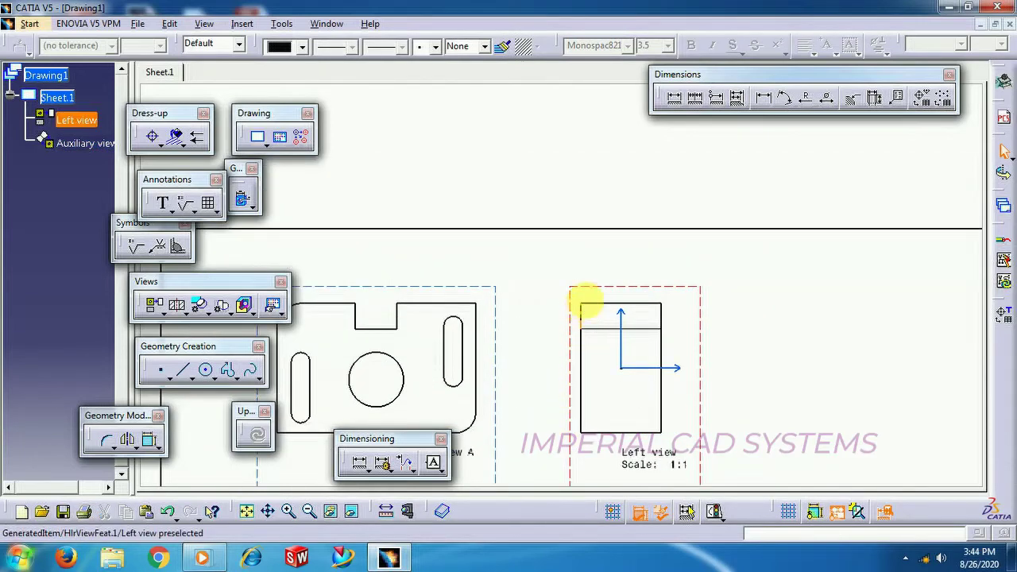
{"action": "middle_click_drag", "start_coordinate": [580, 377], "coordinate": [584, 349]}
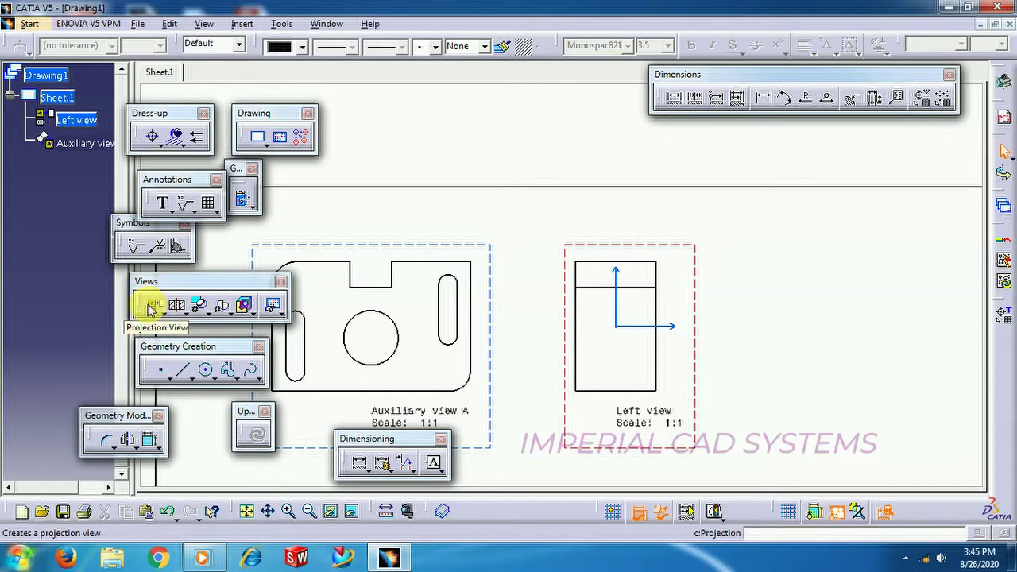
{"action": "left_click", "coordinate": [247, 307]}
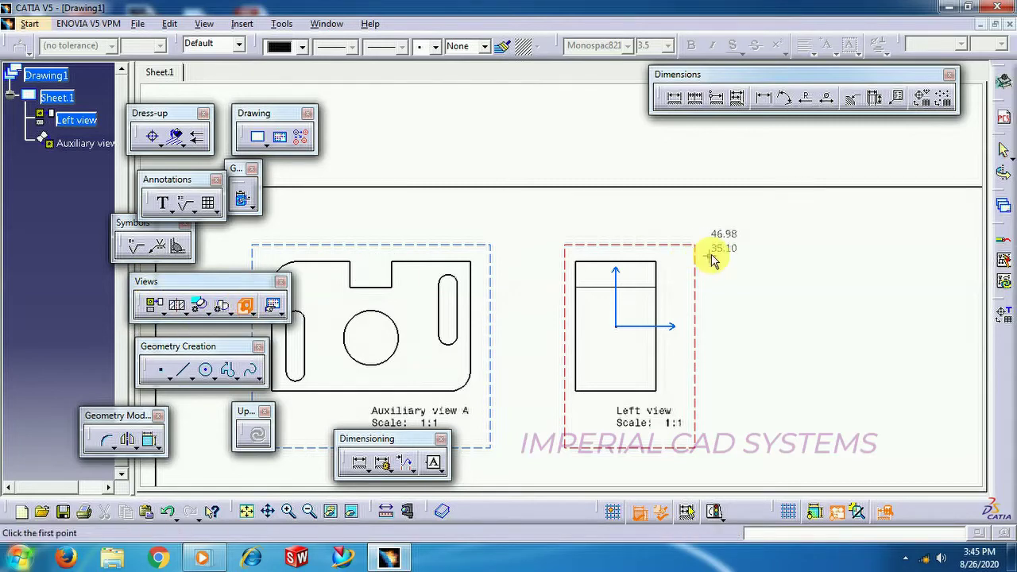
{"action": "key", "text": "Right"}
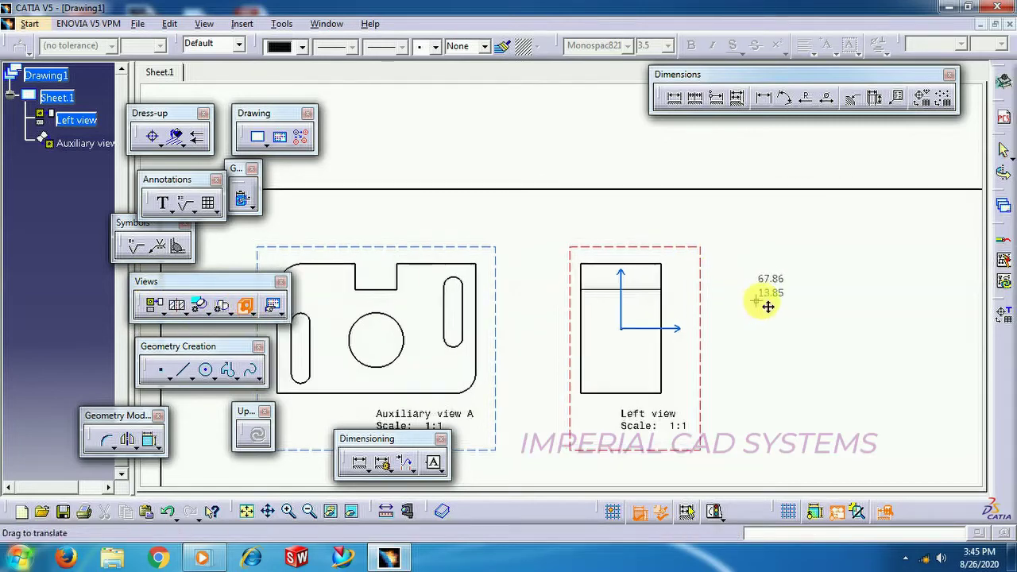
{"action": "left_click", "coordinate": [575, 237]}
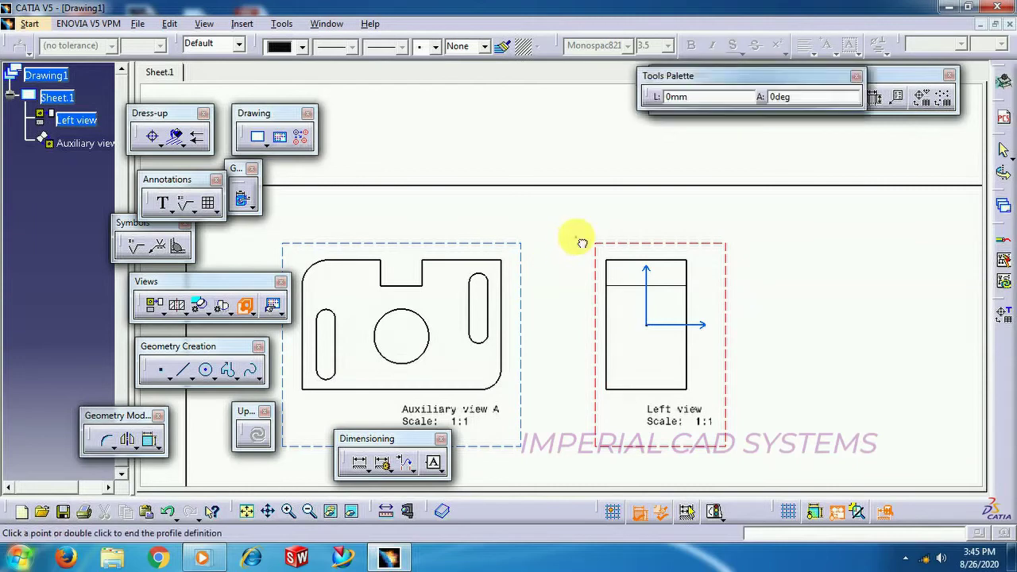
{"action": "left_click", "coordinate": [575, 325]}
{"action": "left_click", "coordinate": [739, 324]}
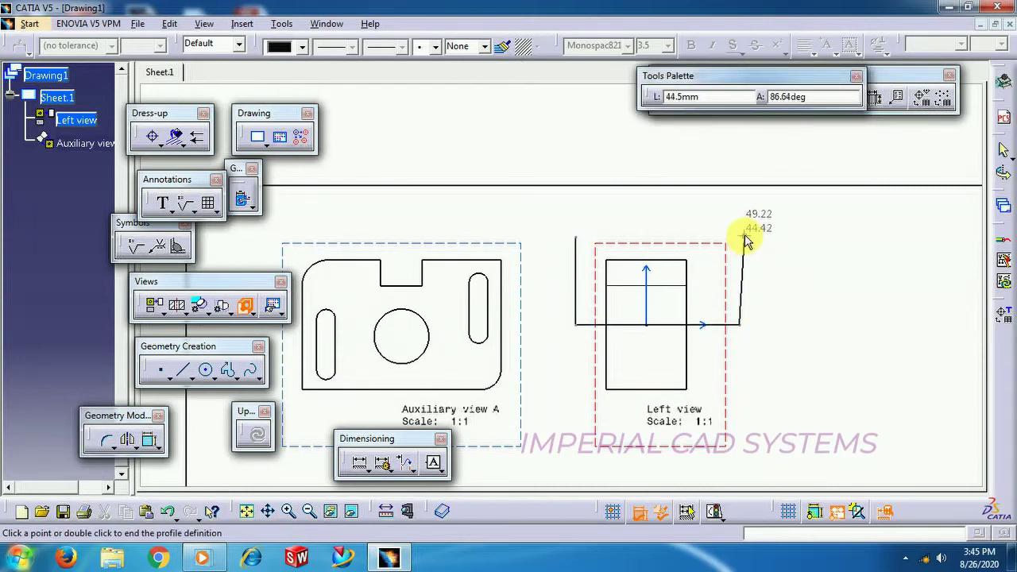
{"action": "left_click", "coordinate": [740, 237]}
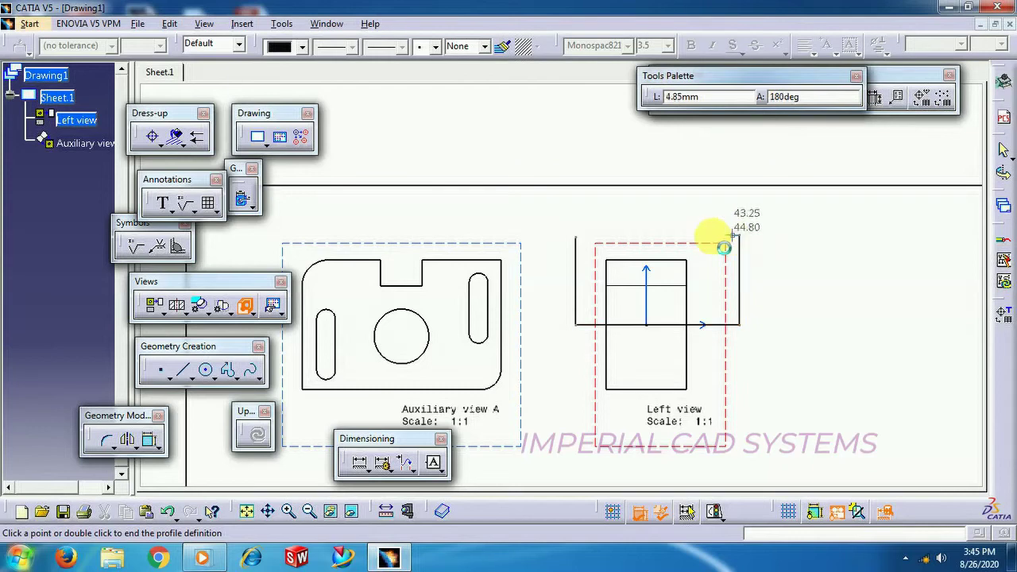
{"action": "left_click", "coordinate": [580, 248]}
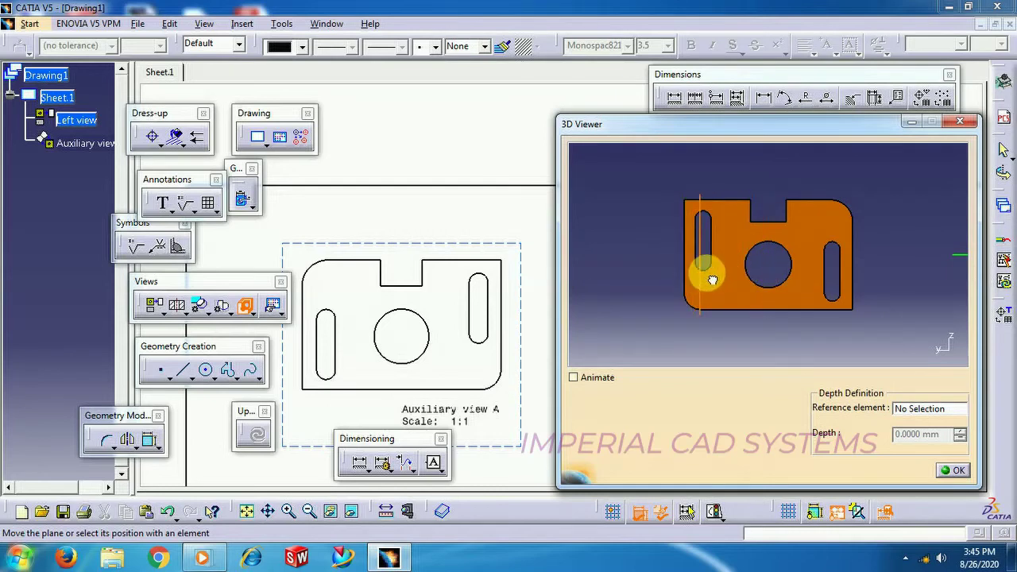
Move the breakout's cutting plane to the centre of the part's round hole and create the breakout in the left view.
{"action": "left_click", "coordinate": [774, 287]}
{"action": "middle_click_drag", "start_coordinate": [799, 302], "coordinate": [747, 302]}
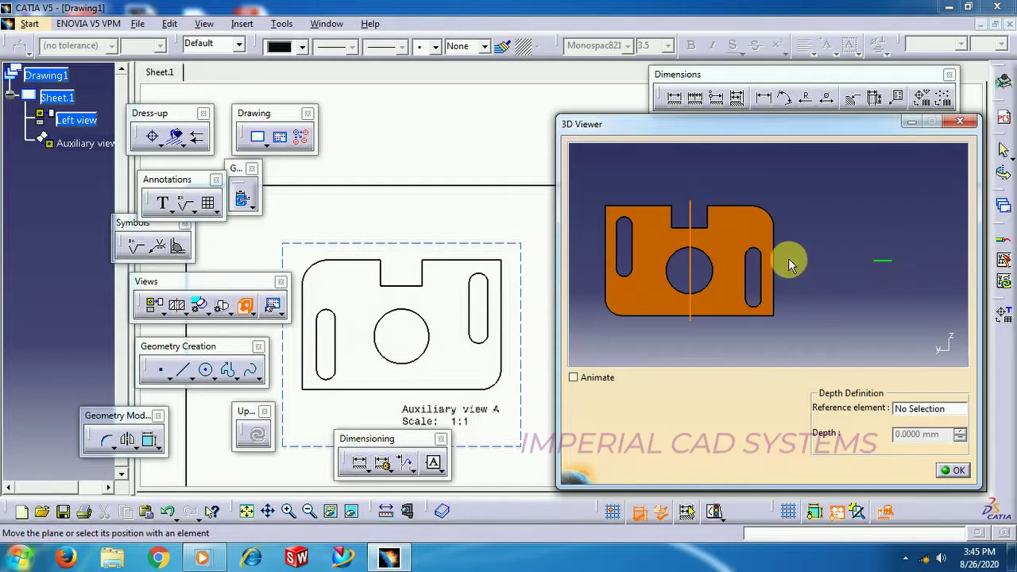
{"action": "left_click_drag", "start_coordinate": [715, 122], "coordinate": [863, 126]}
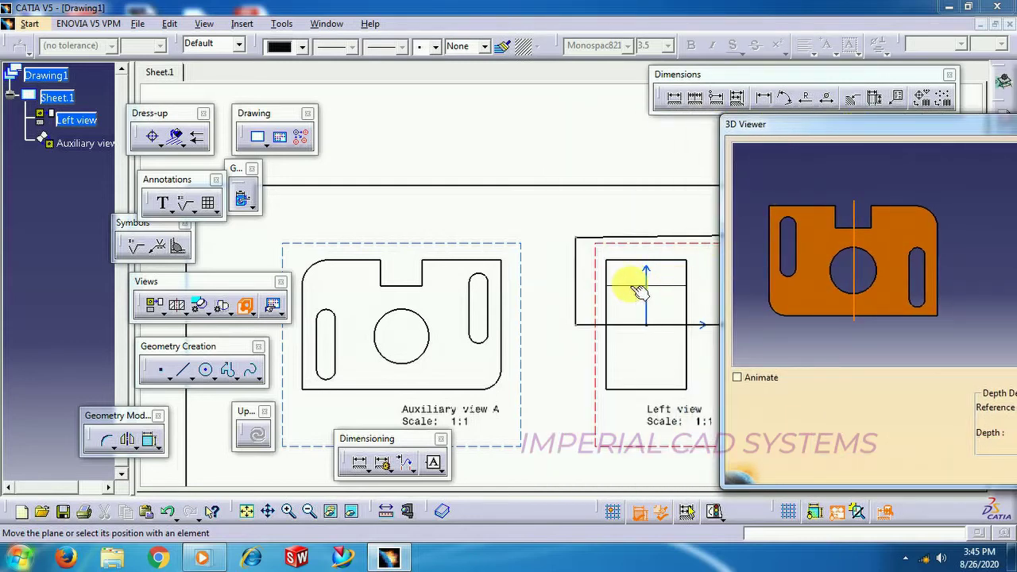
{"action": "middle_click_drag", "start_coordinate": [784, 249], "coordinate": [864, 263]}
{"action": "left_click_drag", "start_coordinate": [864, 264], "coordinate": [930, 235]}
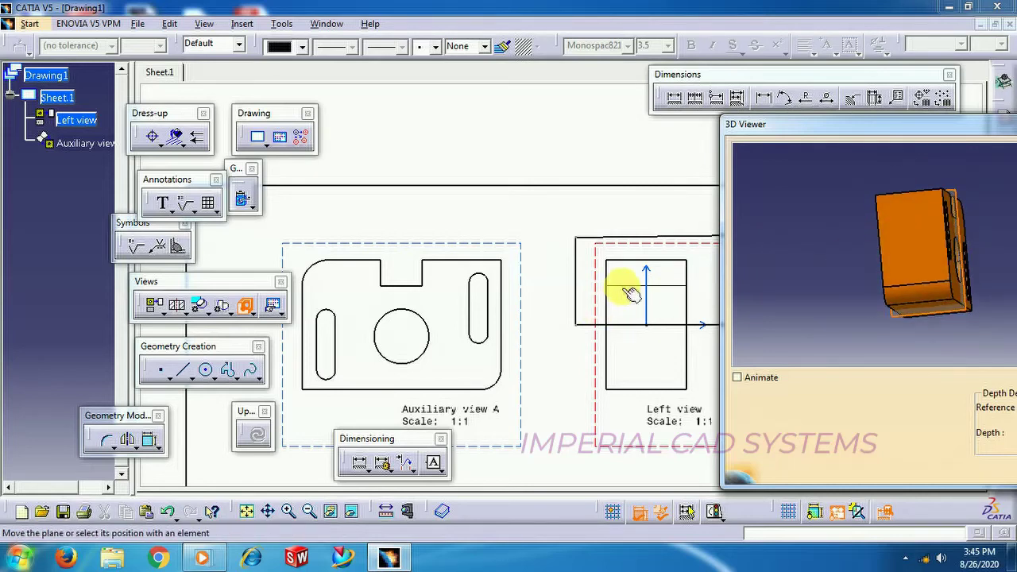
{"action": "left_click_drag", "start_coordinate": [844, 254], "coordinate": [757, 252]}
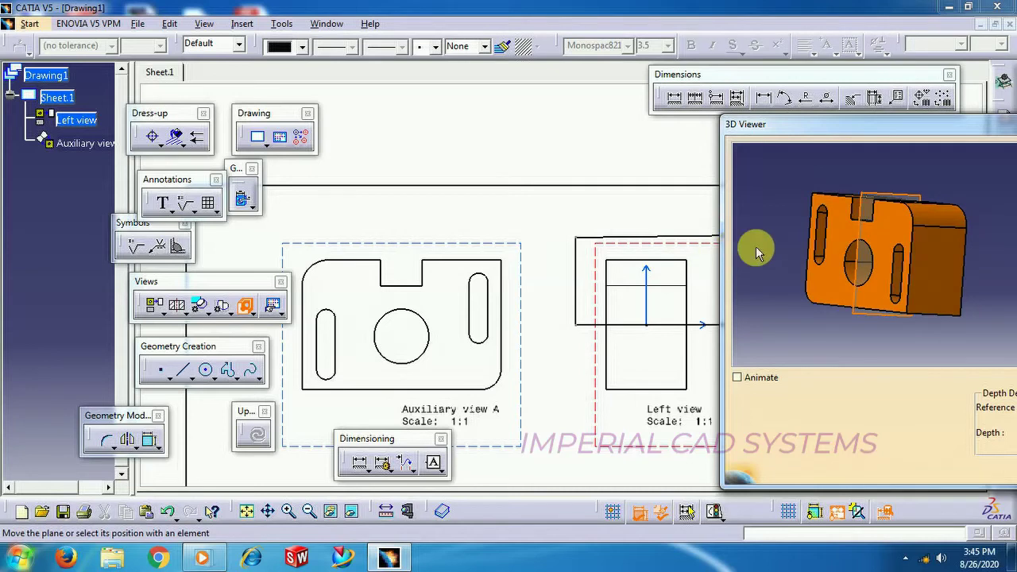
{"action": "mouse_move", "coordinate": [756, 252]}
{"action": "middle_mouse_down"}
{"action": "mouse_move", "coordinate": [813, 227]}
{"action": "mouse_move", "coordinate": [771, 245]}
{"action": "middle_mouse_up"}
{"action": "middle_click_drag", "start_coordinate": [890, 220], "coordinate": [926, 243]}
{"action": "middle_click_drag", "start_coordinate": [808, 226], "coordinate": [873, 251]}
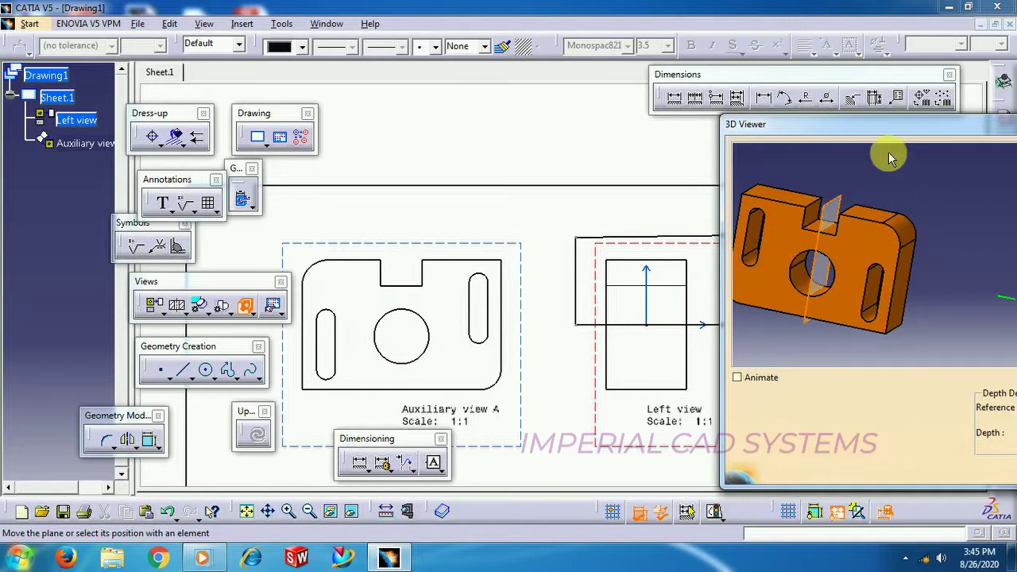
{"action": "left_click_drag", "start_coordinate": [885, 130], "coordinate": [373, 149]}
{"action": "left_click", "coordinate": [604, 492]}
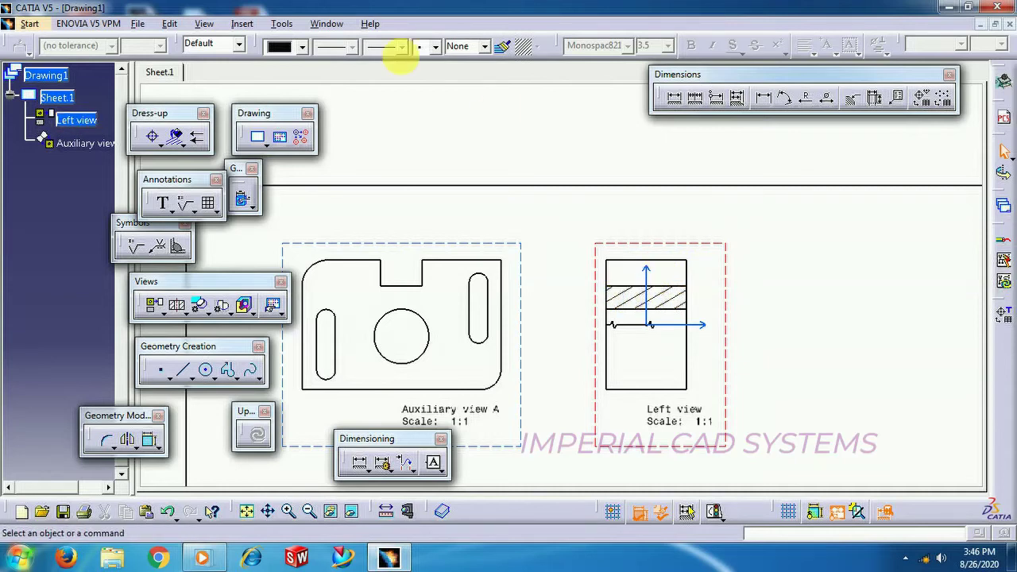
Switch to Part1 and sketch a rectangle on the filleted end face, enclosing its upper half and overhanging both sides.
{"action": "left_click", "coordinate": [324, 24]}
{"action": "left_click", "coordinate": [338, 117]}
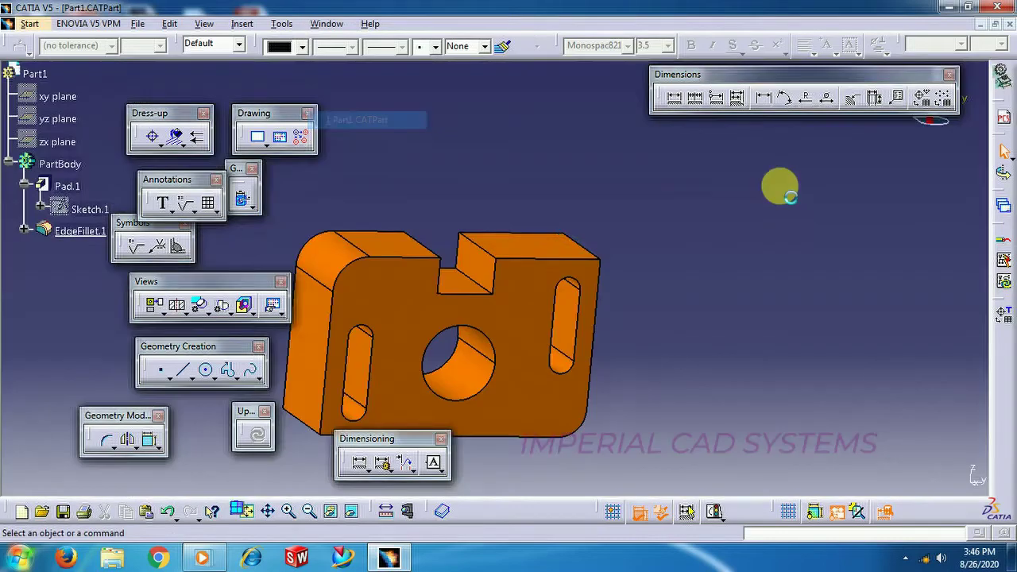
{"action": "middle_click_drag", "start_coordinate": [273, 318], "coordinate": [354, 343]}
{"action": "left_click", "coordinate": [353, 343]}
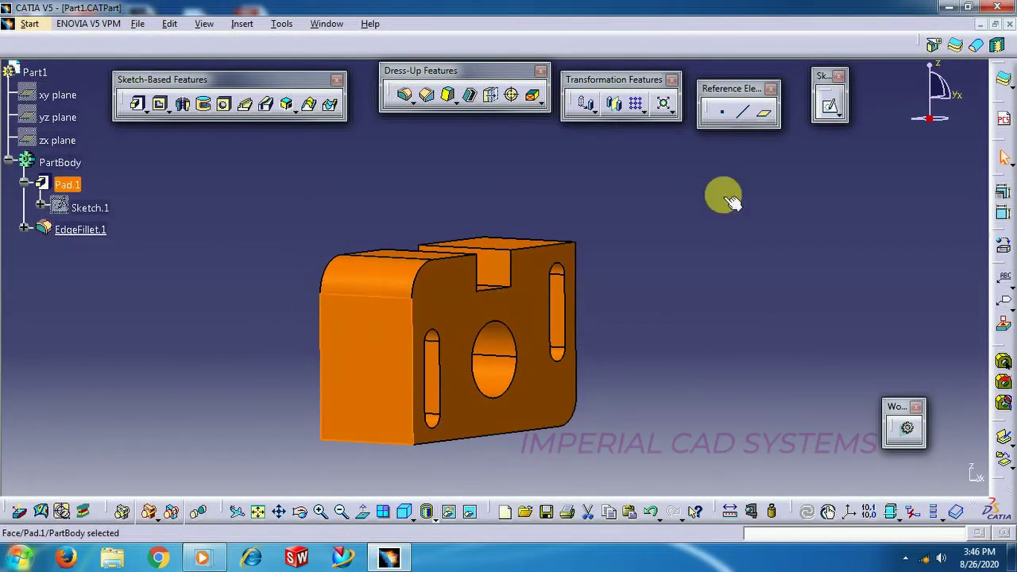
{"action": "left_click", "coordinate": [823, 117]}
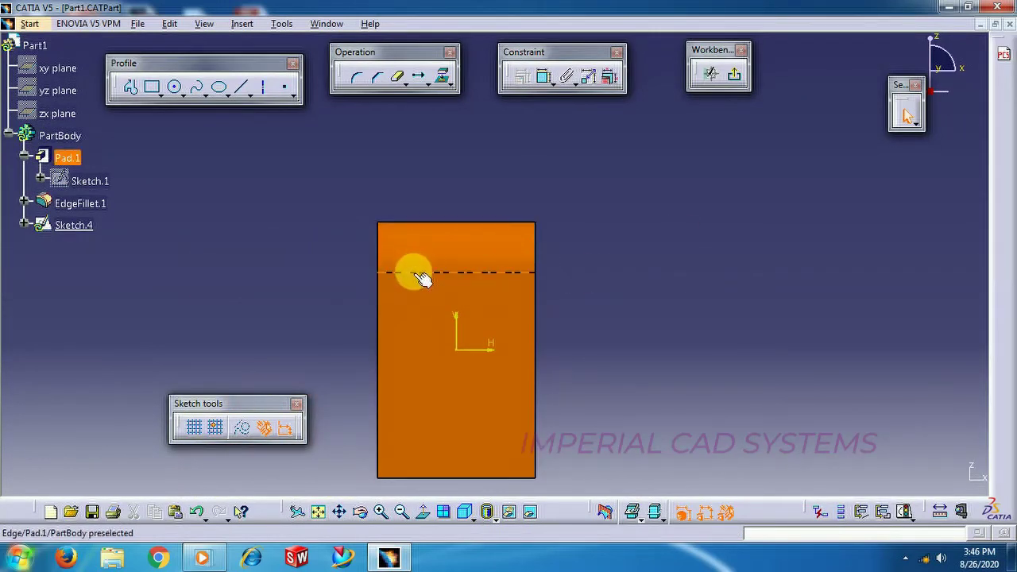
{"action": "left_click", "coordinate": [153, 92]}
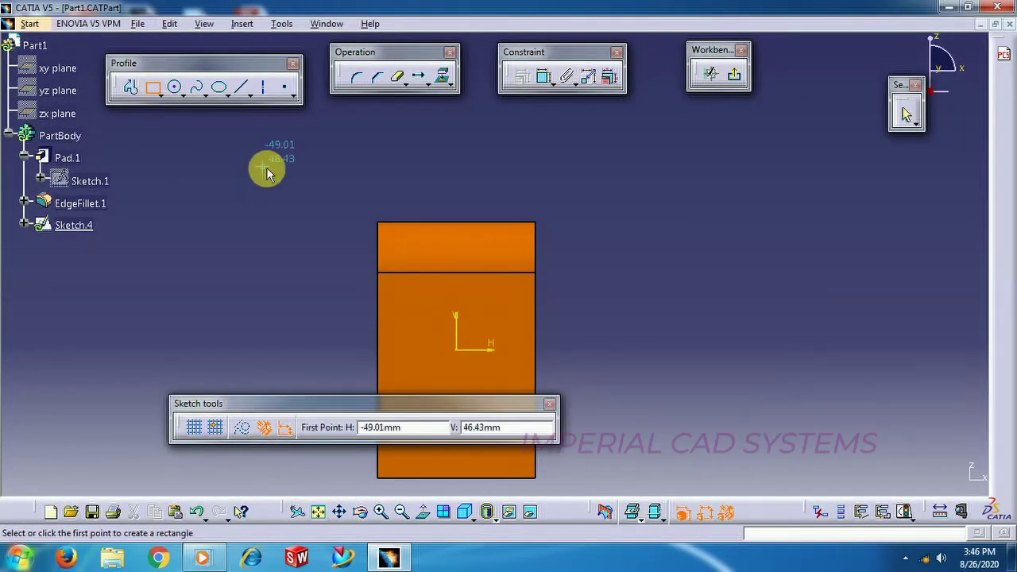
{"action": "left_click", "coordinate": [344, 192]}
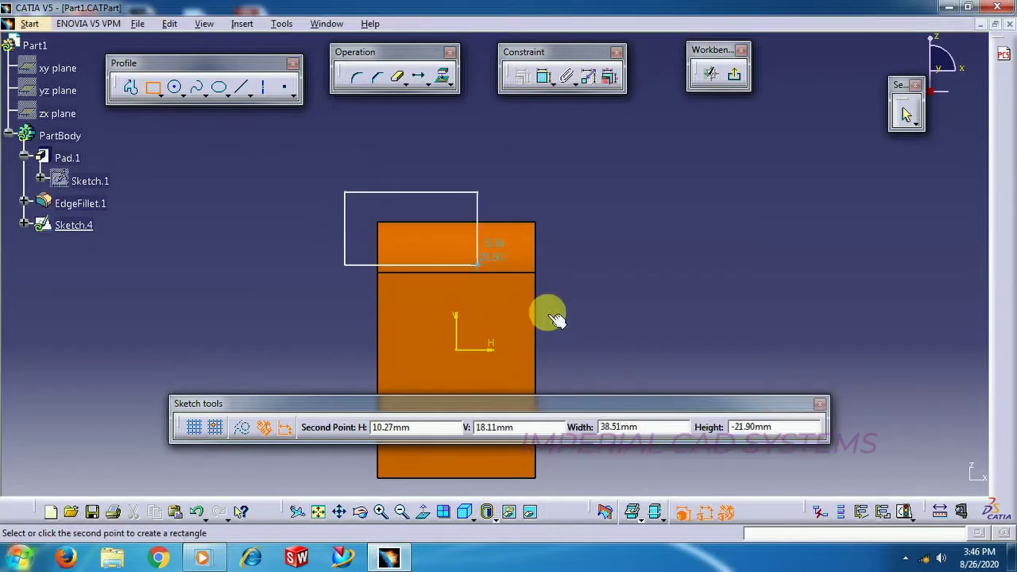
{"action": "left_click", "coordinate": [605, 347]}
{"action": "left_click", "coordinate": [734, 82]}
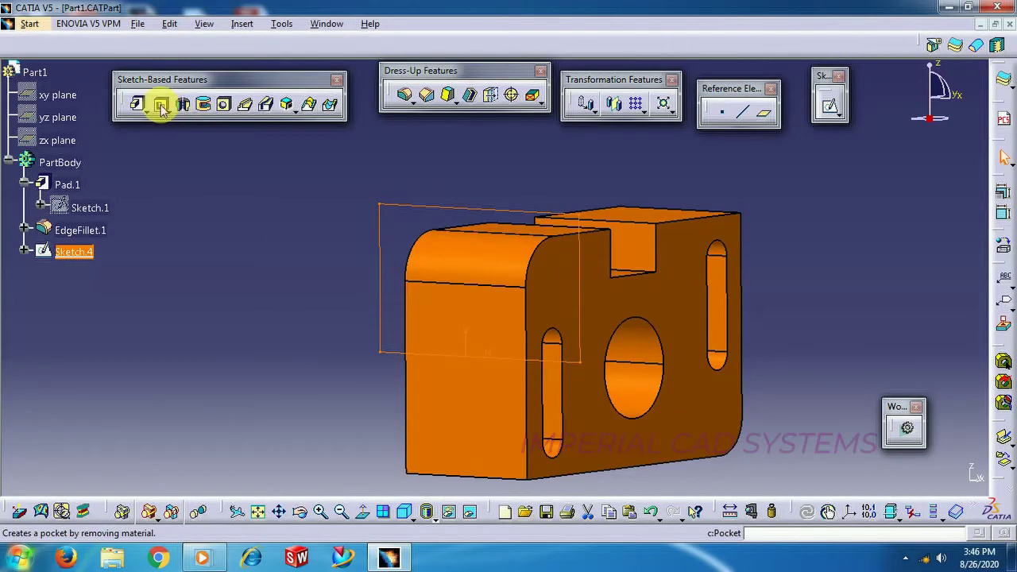
Cut a 50 mm deep pocket from the rectangle sketch.
{"action": "left_click", "coordinate": [161, 104]}
{"action": "middle_click_drag", "start_coordinate": [278, 217], "coordinate": [230, 220]}
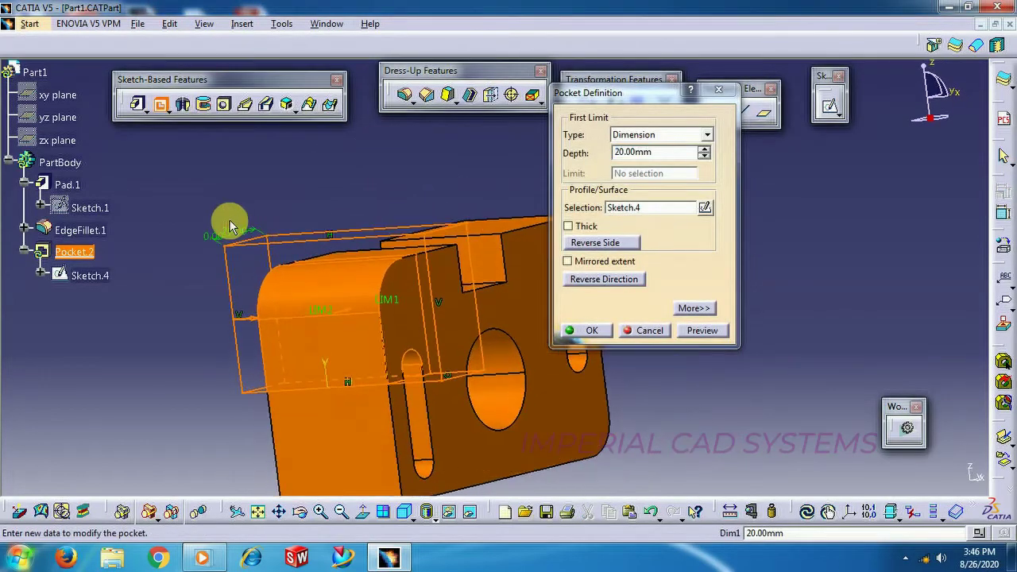
{"action": "middle_click_drag", "start_coordinate": [465, 290], "coordinate": [291, 301]}
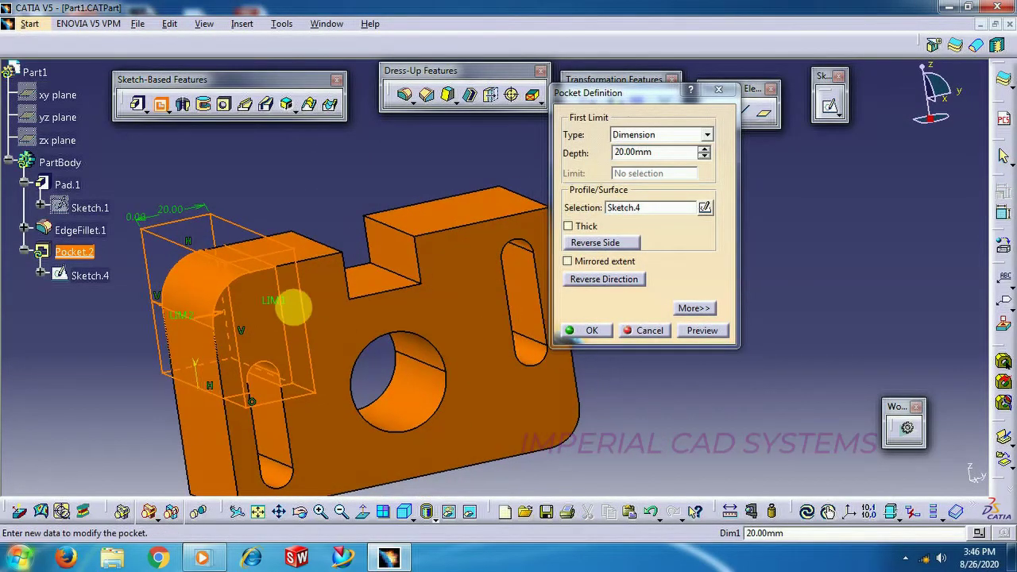
{"action": "mouse_move", "coordinate": [705, 153]}
{"action": "left_mouse_down"}
{"action": "mouse_move", "coordinate": [715, 161]}
{"action": "mouse_move", "coordinate": [706, 156]}
{"action": "left_mouse_up"}
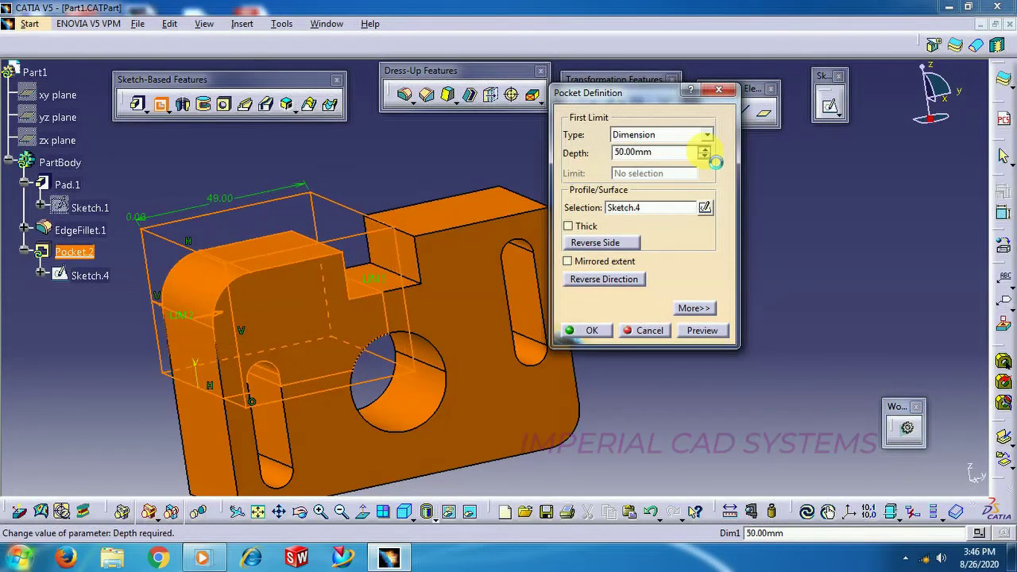
{"action": "left_click", "coordinate": [607, 333]}
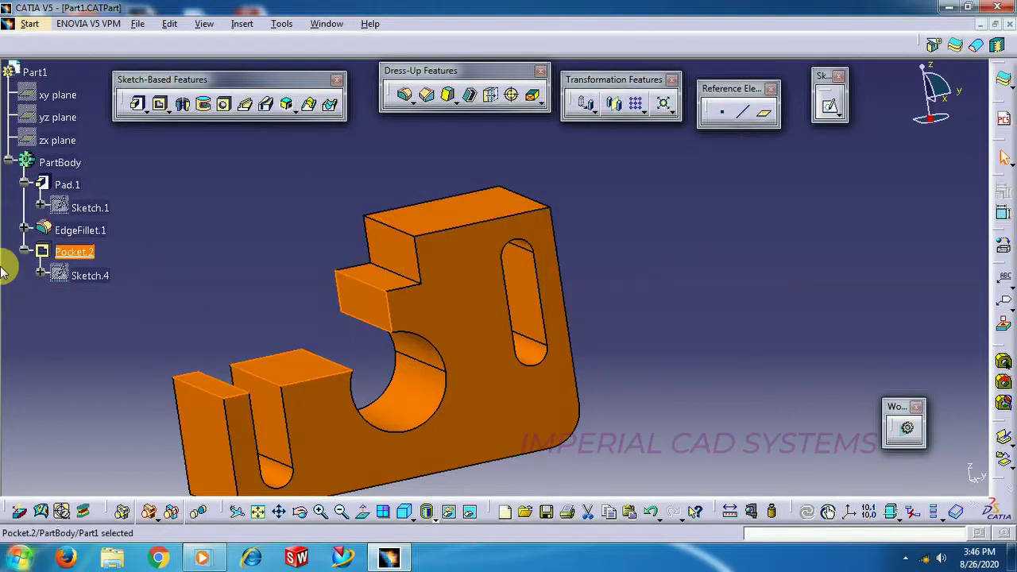
Set the new pocket's fill colour to blue.
{"action": "right_click", "coordinate": [79, 253]}
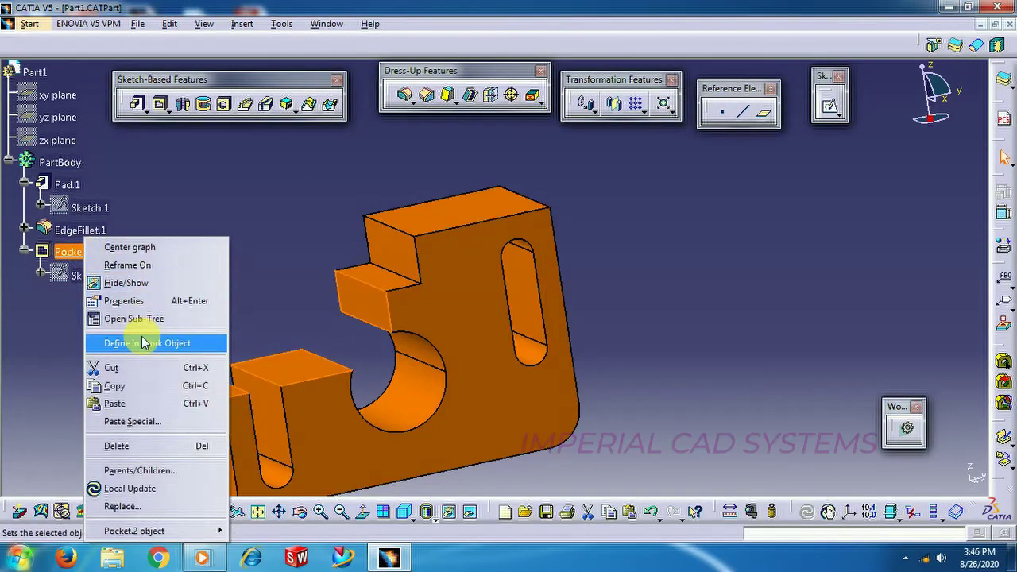
{"action": "left_click", "coordinate": [137, 300]}
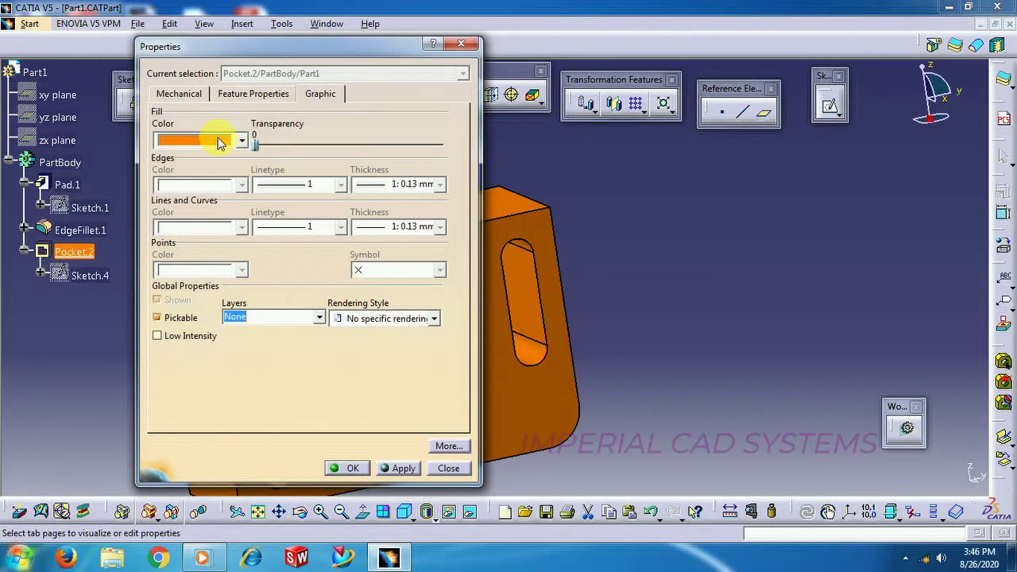
{"action": "left_click", "coordinate": [221, 142]}
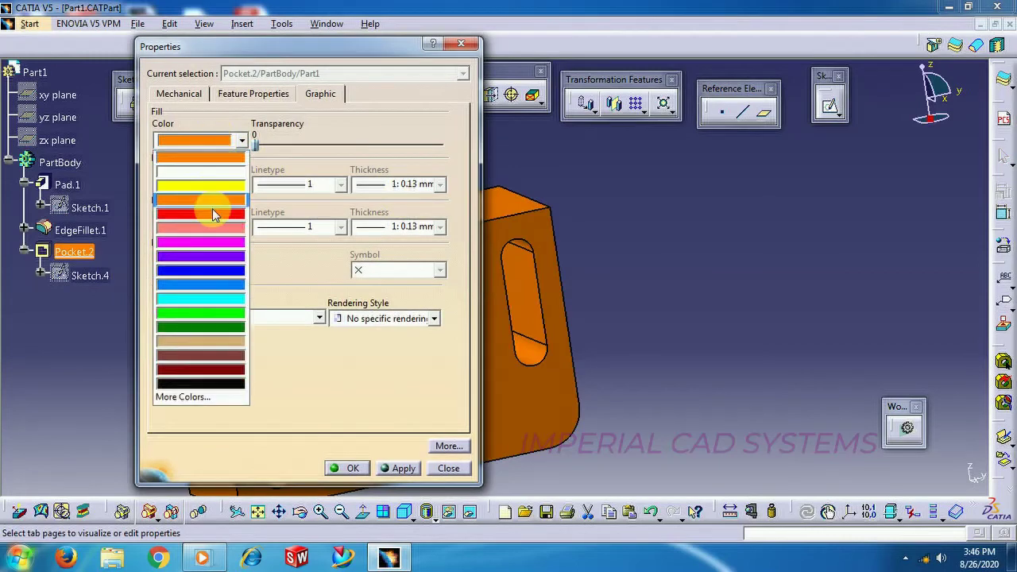
{"action": "left_click", "coordinate": [201, 283]}
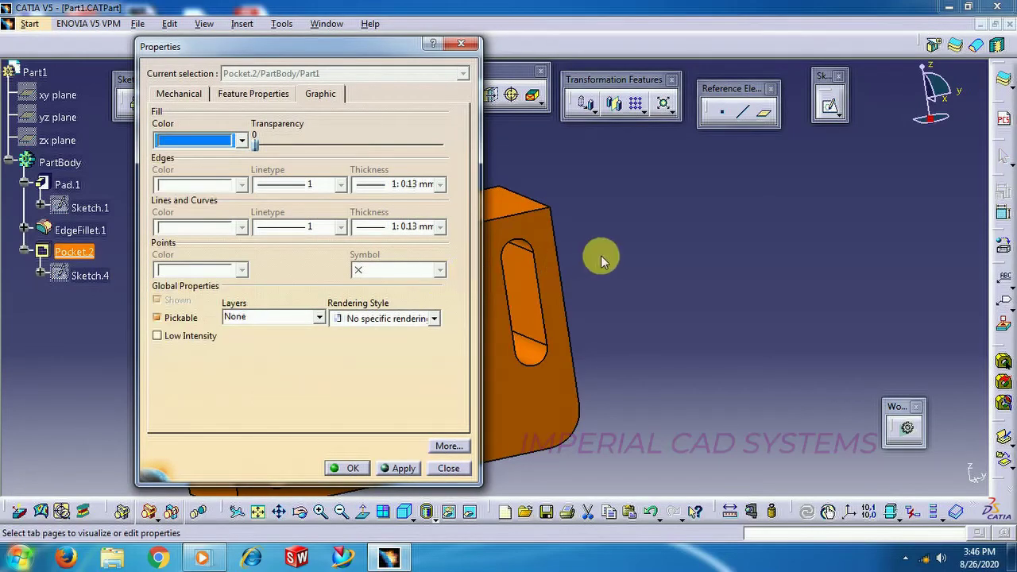
{"action": "left_click", "coordinate": [350, 468]}
Examine the pocket's blue cut faces from the part's end and switch back to Drawing1.
{"action": "middle_click", "coordinate": [278, 306]}
{"action": "middle_click_drag", "start_coordinate": [278, 307], "coordinate": [473, 271]}
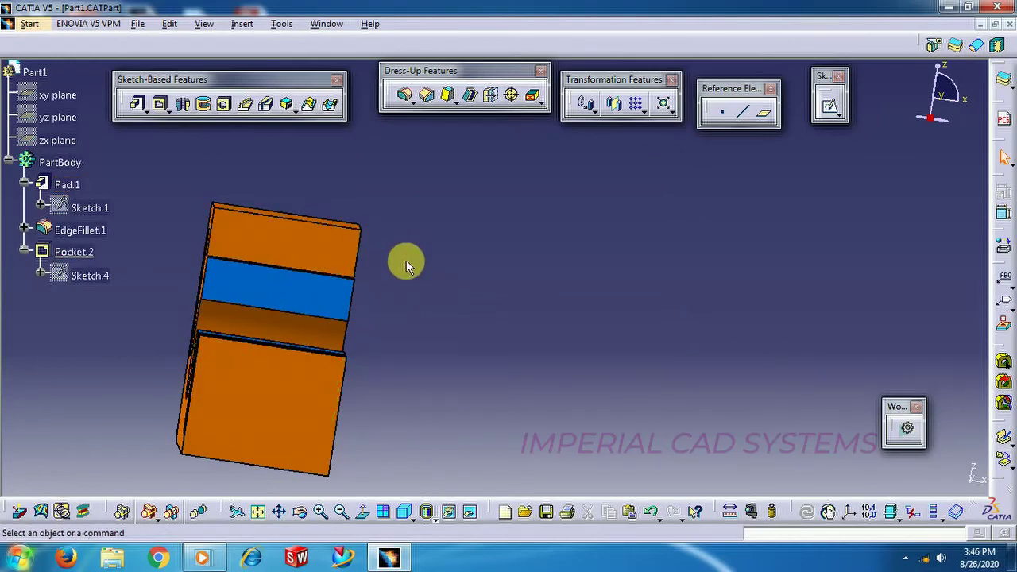
{"action": "middle_click_drag", "start_coordinate": [405, 263], "coordinate": [492, 235]}
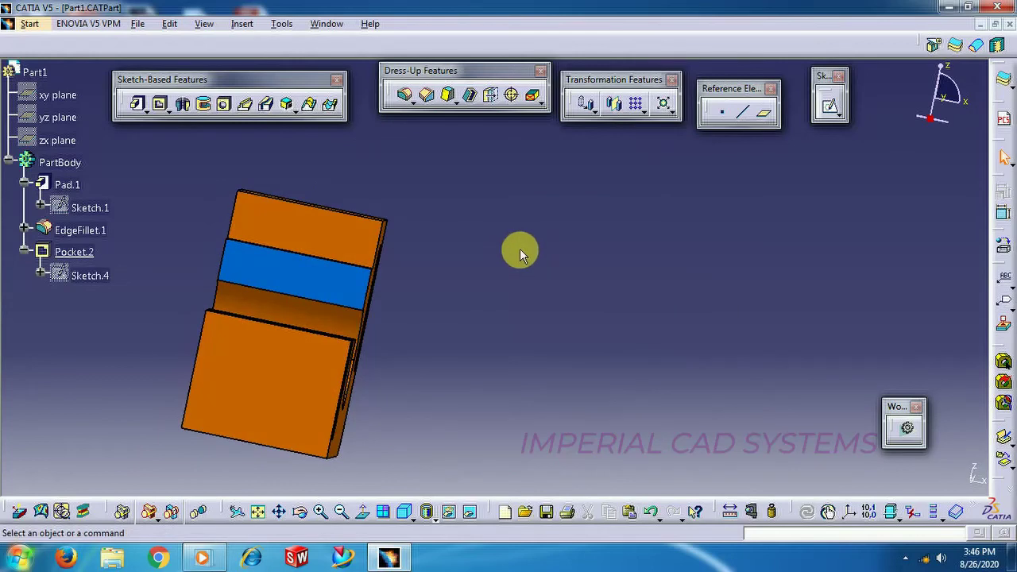
{"action": "left_click", "coordinate": [326, 24]}
{"action": "left_click", "coordinate": [336, 135]}
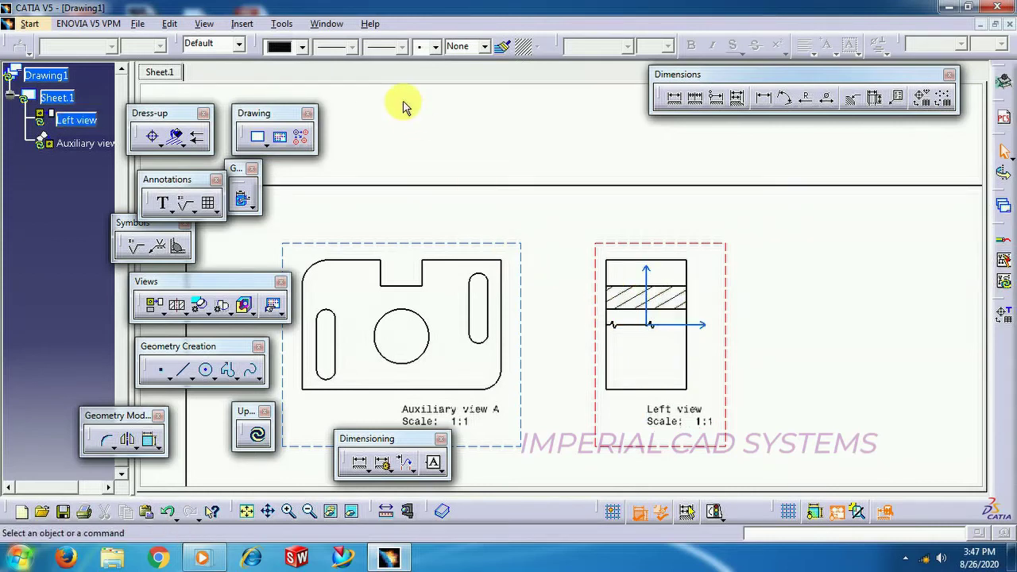
Switch to Part1 and delete the blue pocket together with its sketch.
{"action": "left_click", "coordinate": [329, 27]}
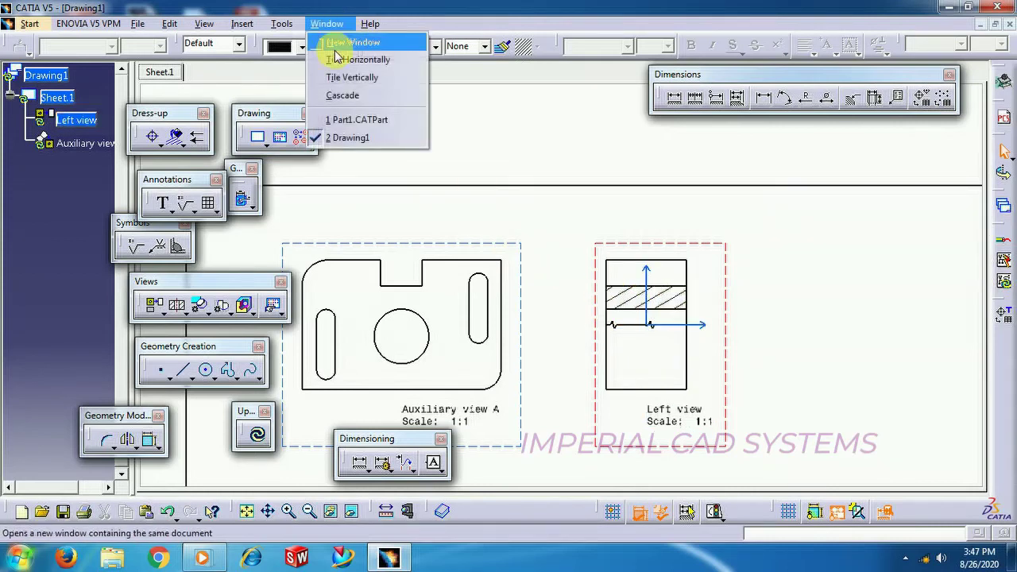
{"action": "left_click", "coordinate": [360, 116]}
{"action": "middle_click_drag", "start_coordinate": [474, 211], "coordinate": [553, 295]}
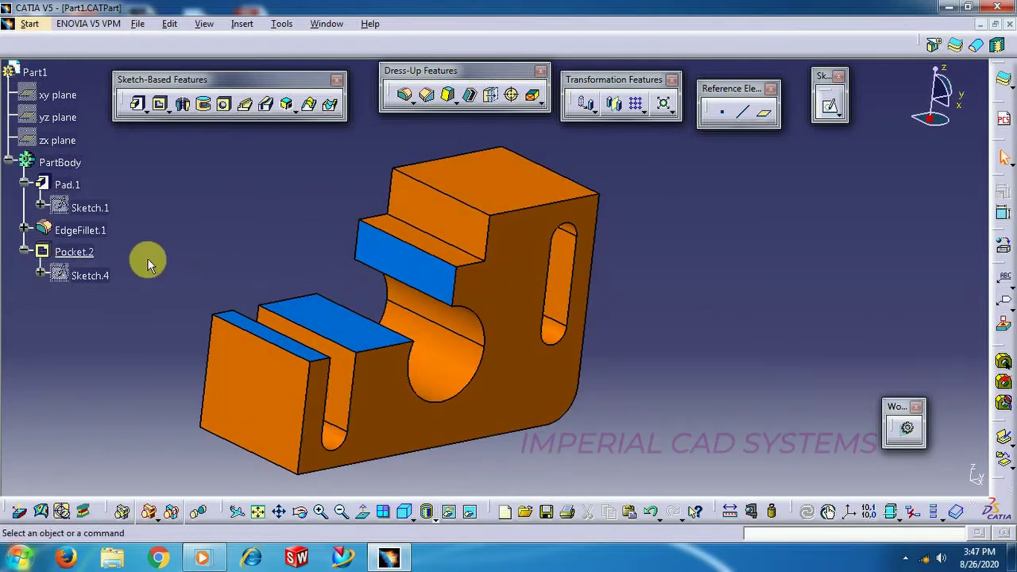
{"action": "right_click", "coordinate": [60, 246]}
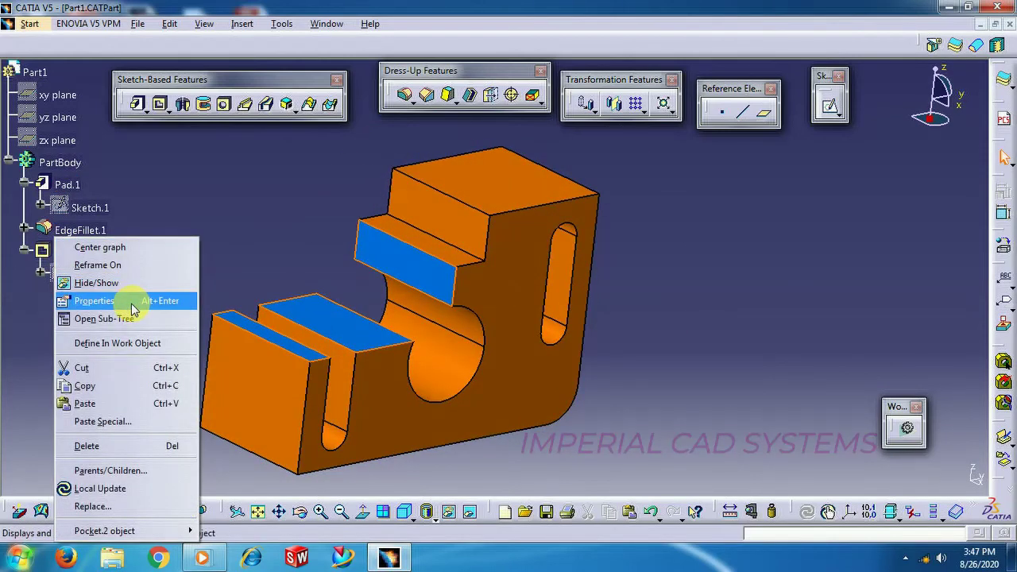
{"action": "left_click", "coordinate": [132, 446]}
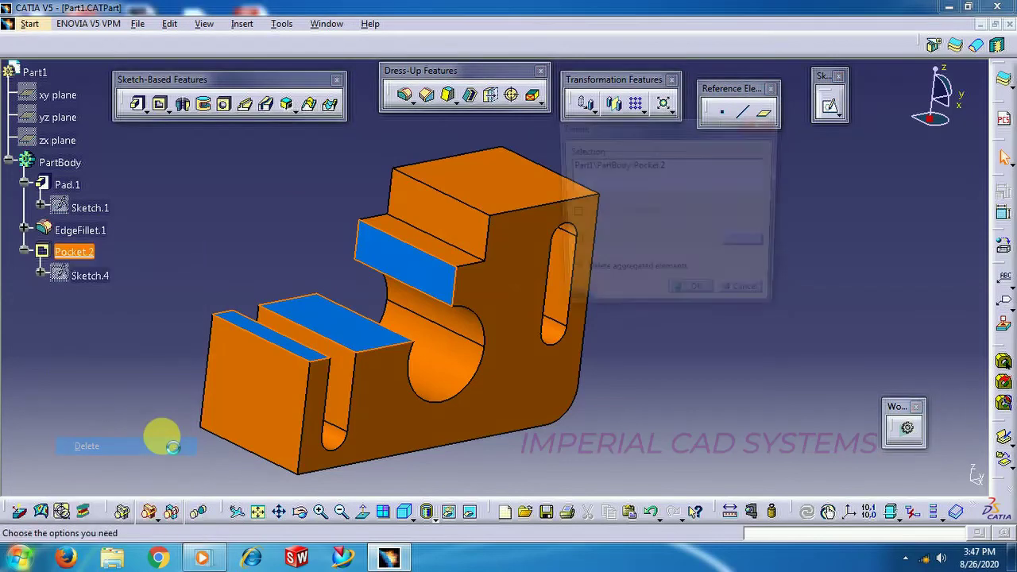
{"action": "left_click", "coordinate": [699, 297]}
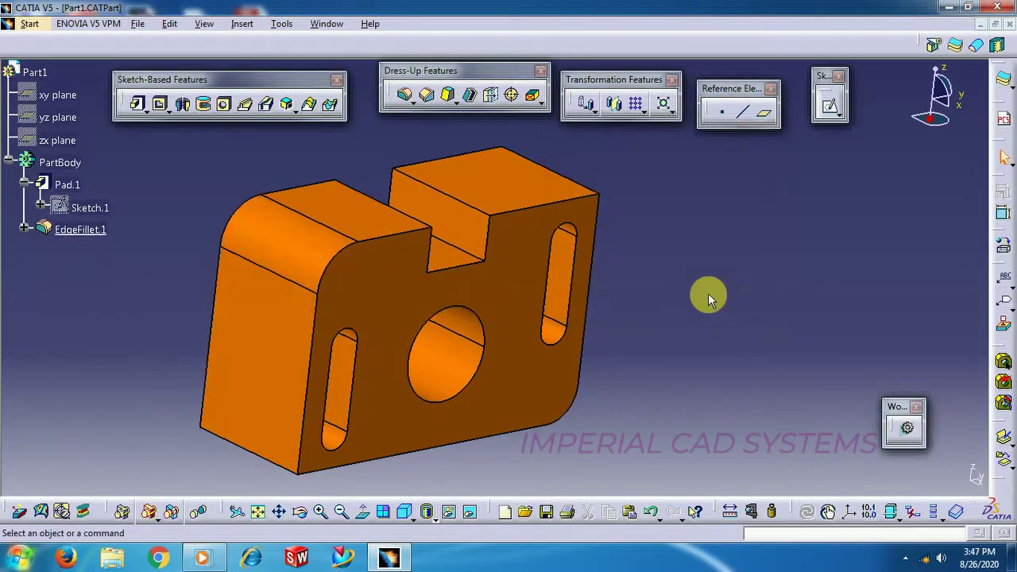
Switch back to Drawing1 and update the drawing sheet to match the modified part.
{"action": "left_click", "coordinate": [327, 25]}
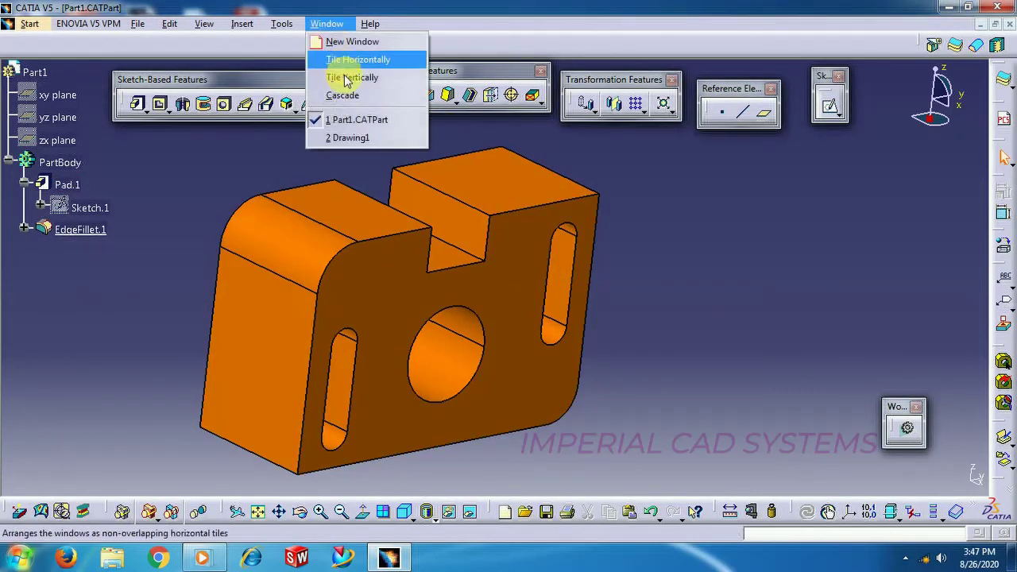
{"action": "left_click", "coordinate": [347, 139]}
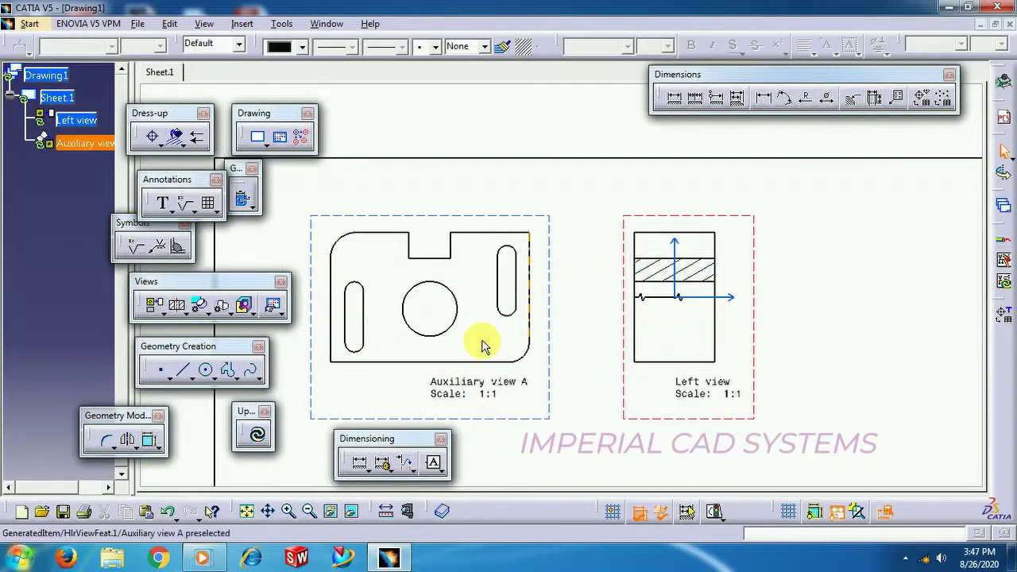
{"action": "left_click", "coordinate": [256, 434]}
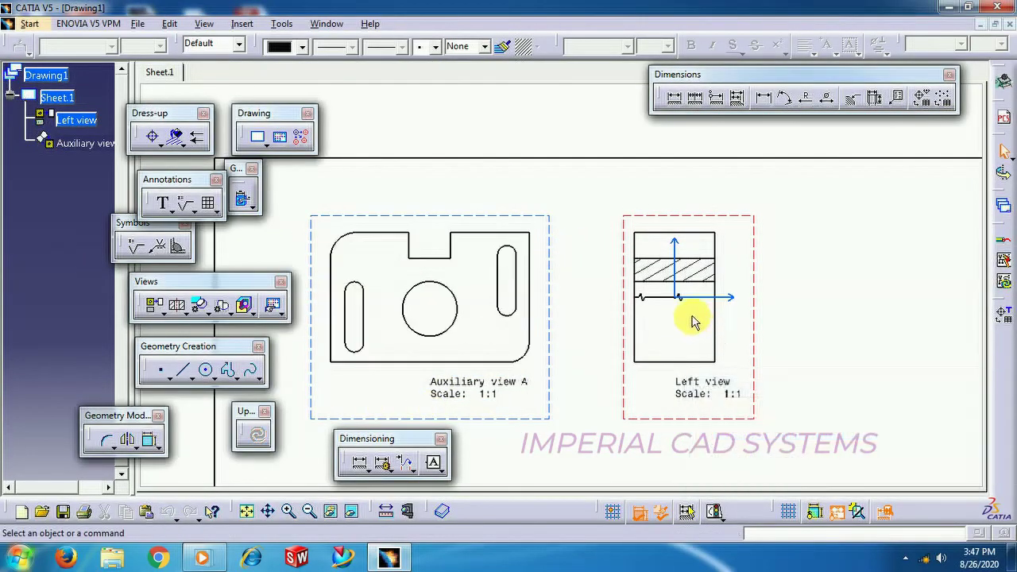
{"action": "scroll", "coordinate": [601, 284], "scroll_direction": "down", "scroll_amount": 2}
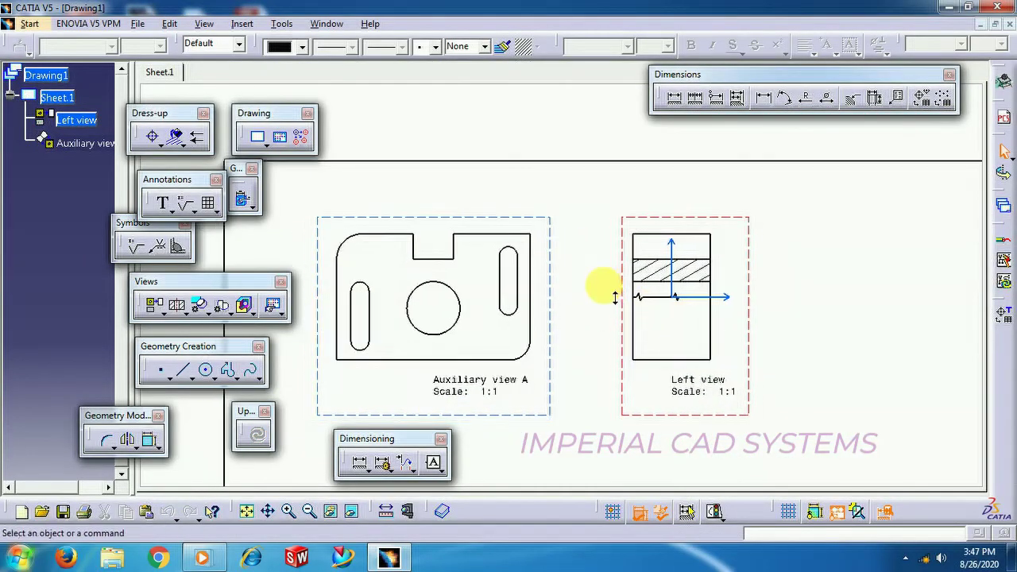
Activate Auxiliary view A and bring up the available break view commands.
{"action": "double_click", "coordinate": [554, 310]}
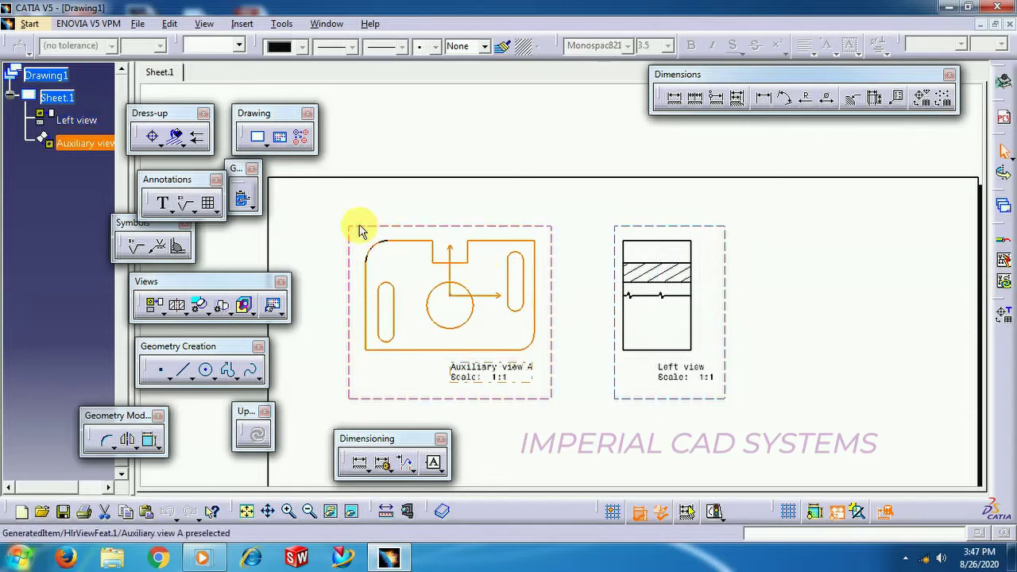
{"action": "left_click", "coordinate": [253, 313]}
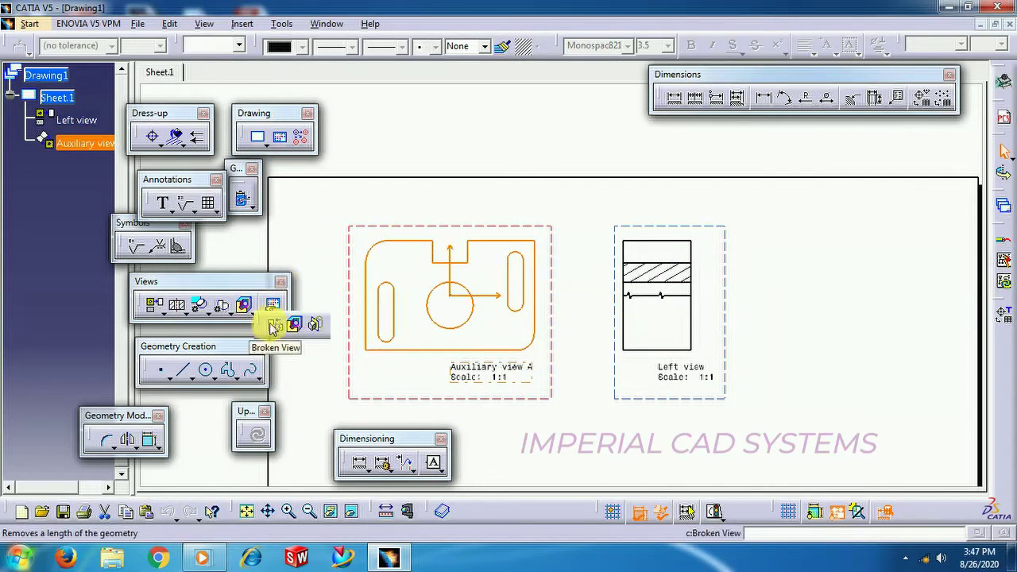